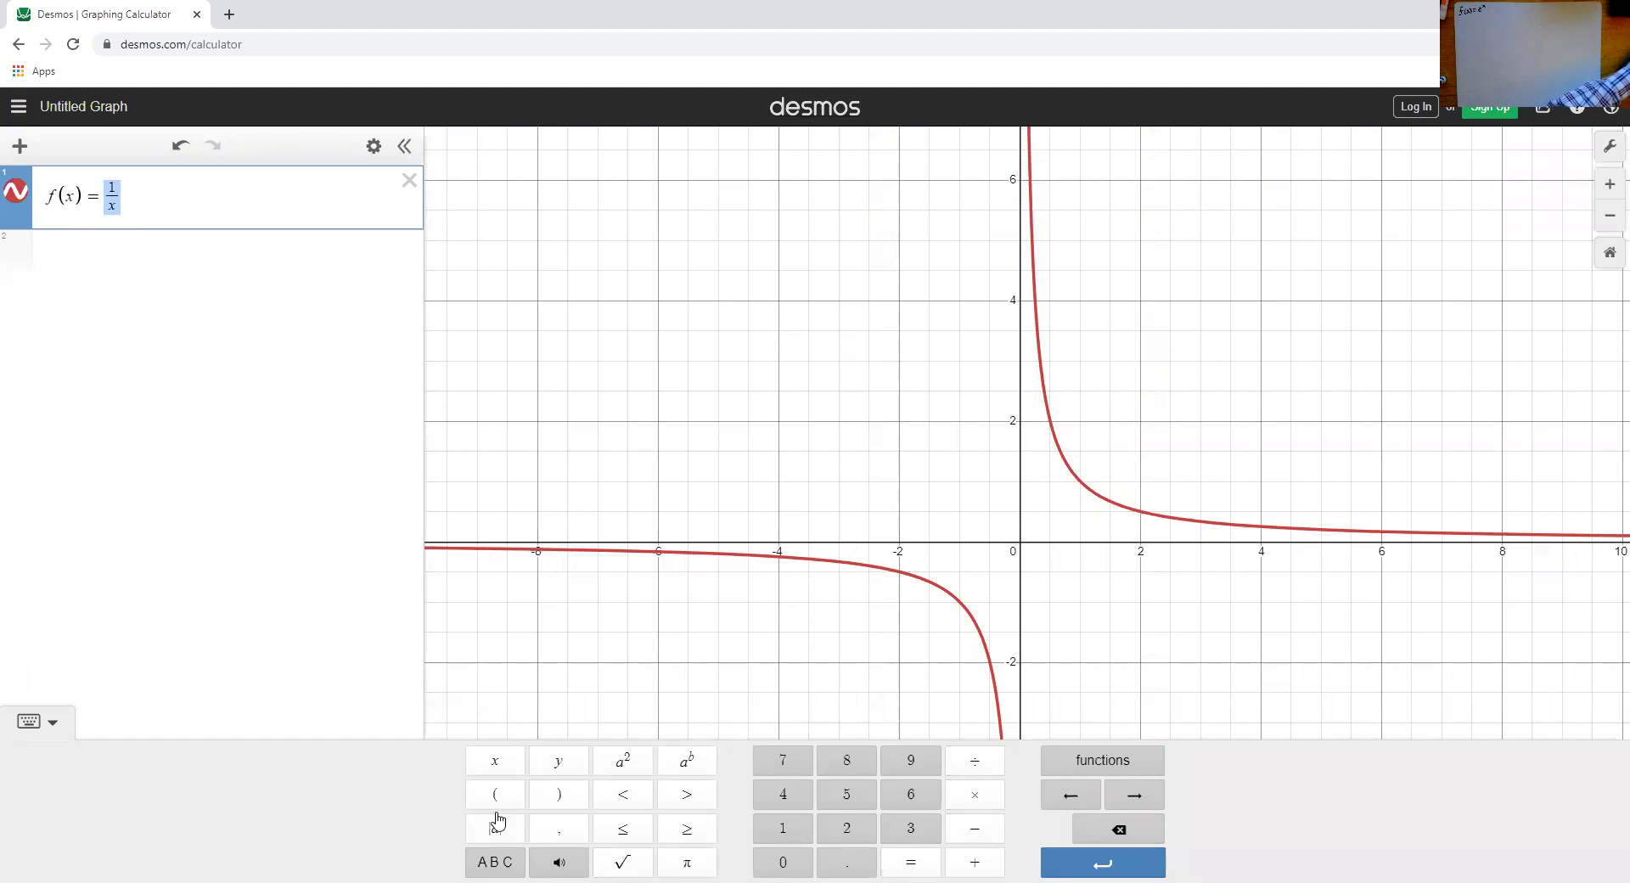
- Replace 1/x with e^x using the keypad's e, a^b and x keys
click(495, 860)
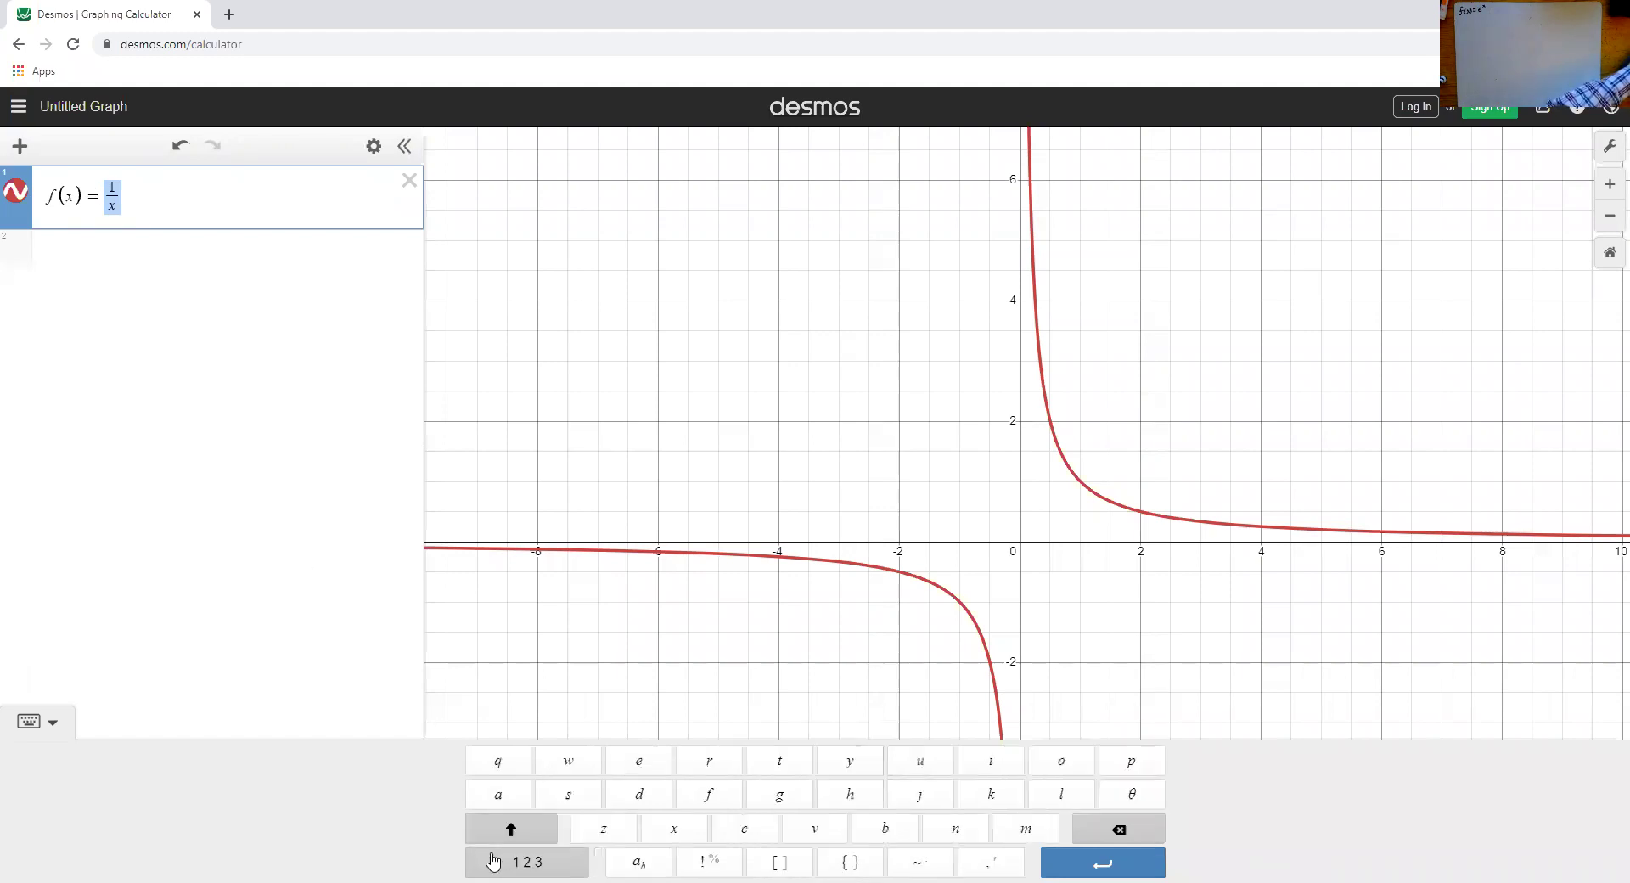
click(633, 764)
click(535, 862)
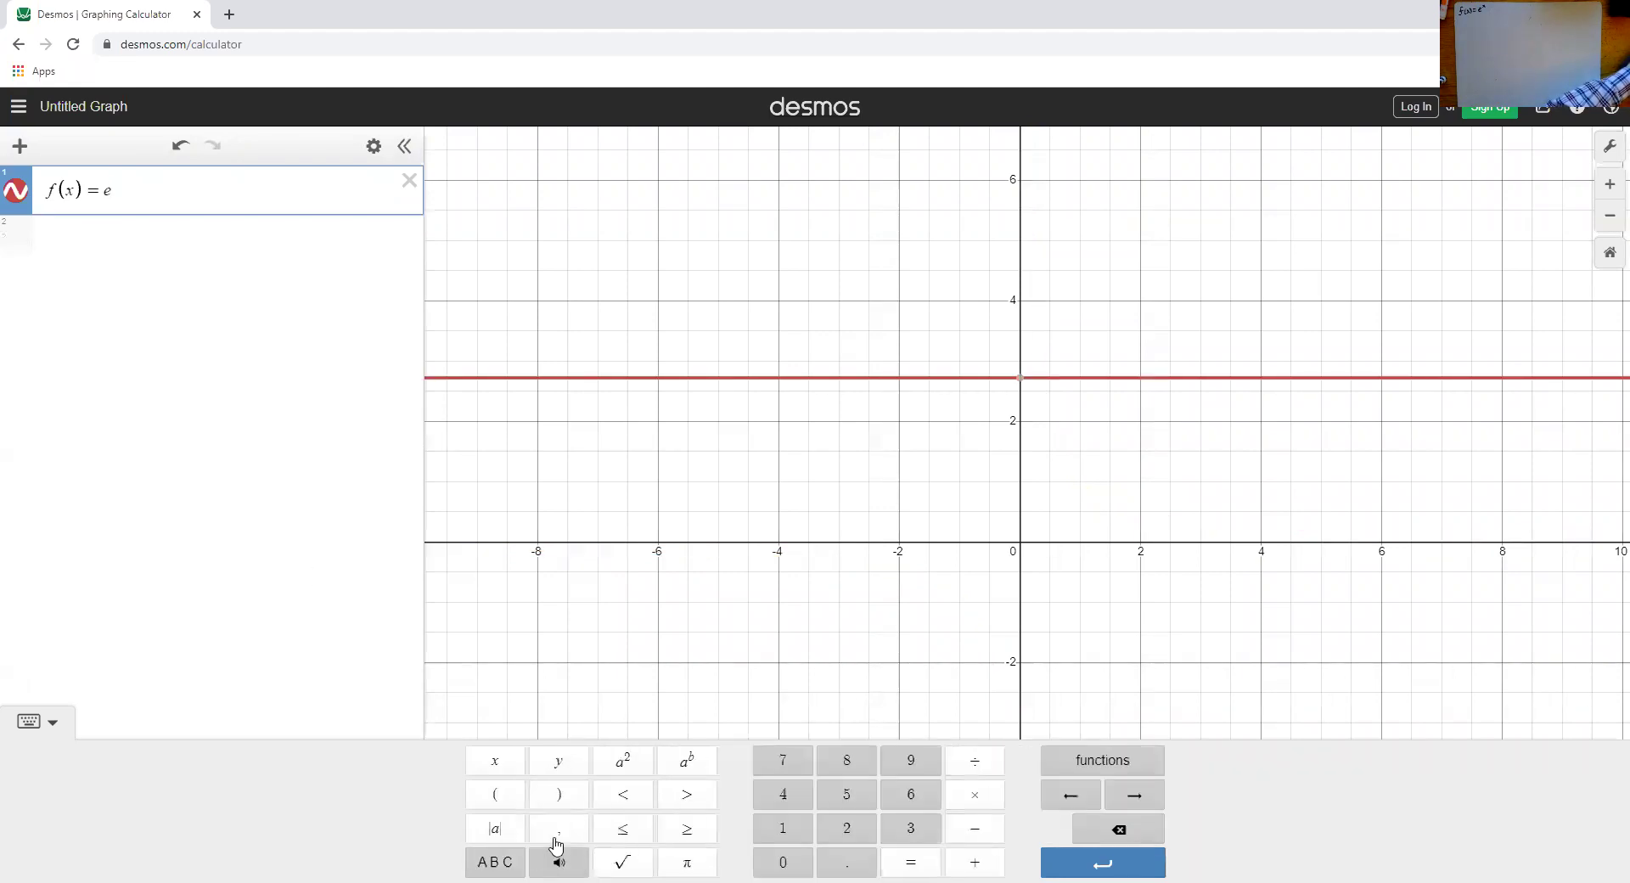
click(686, 764)
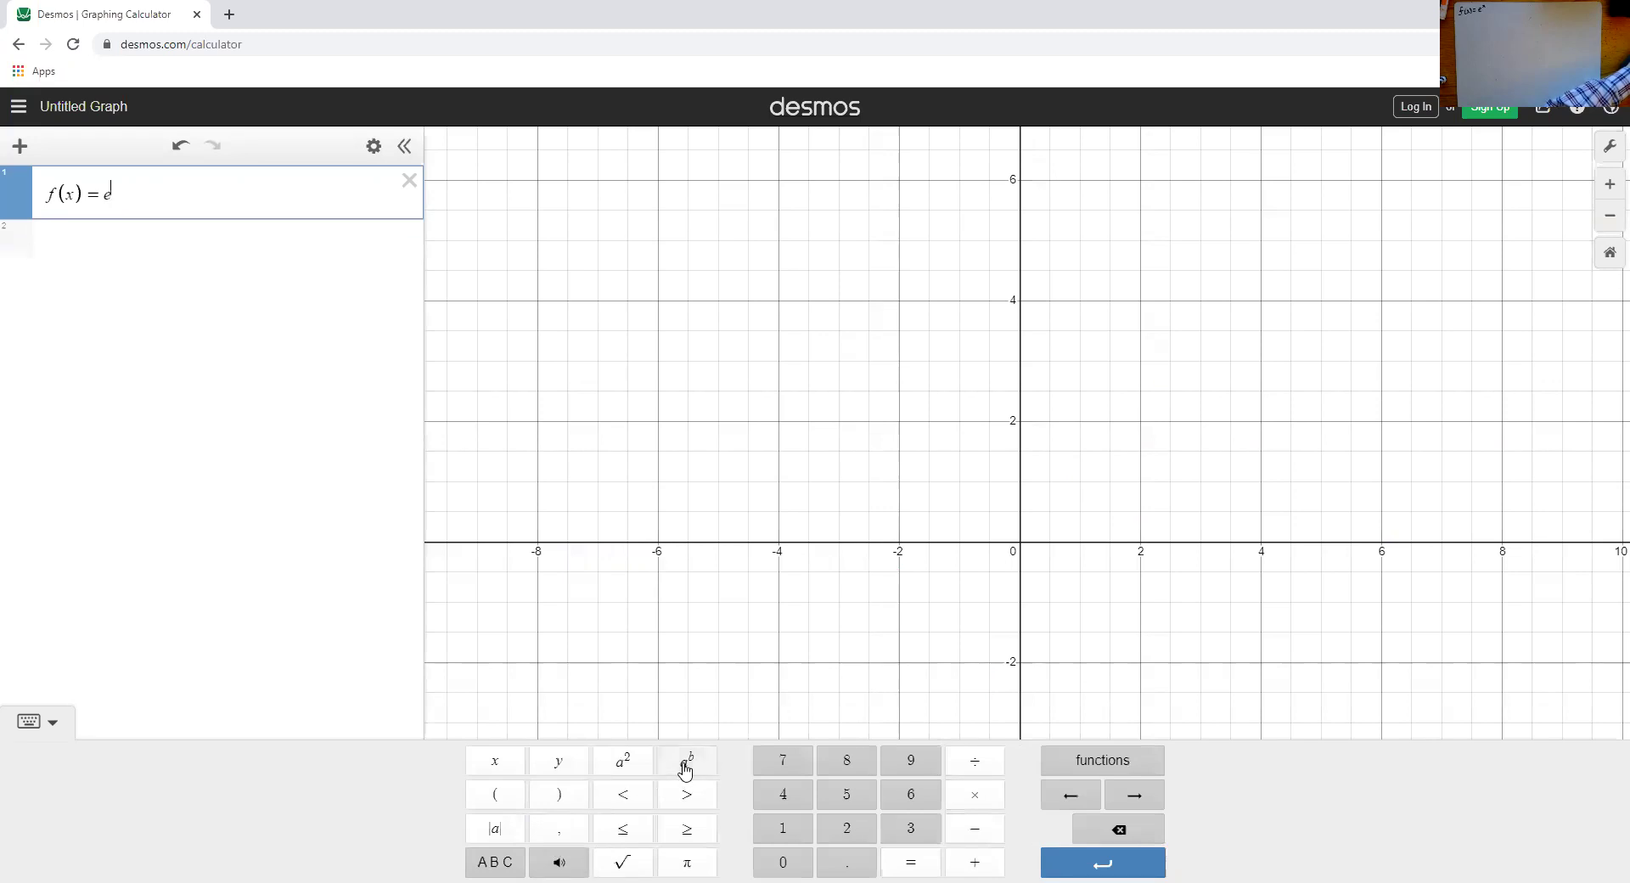
click(513, 764)
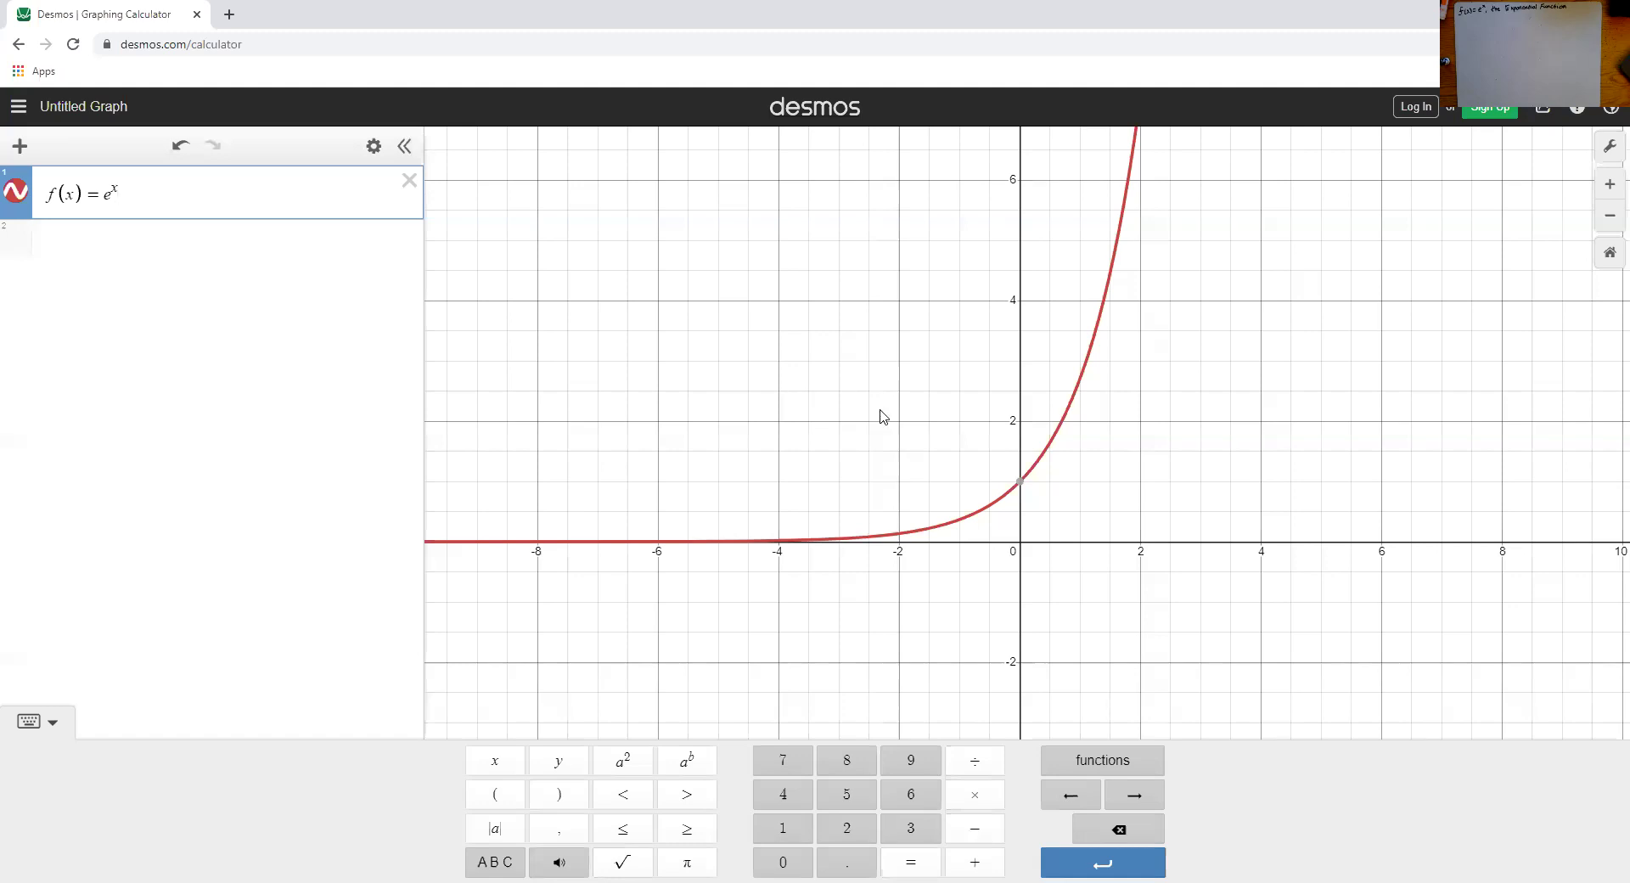
- Mark the (0, 1) y-intercept on the e^x curve, then unpin its label
click(1022, 482)
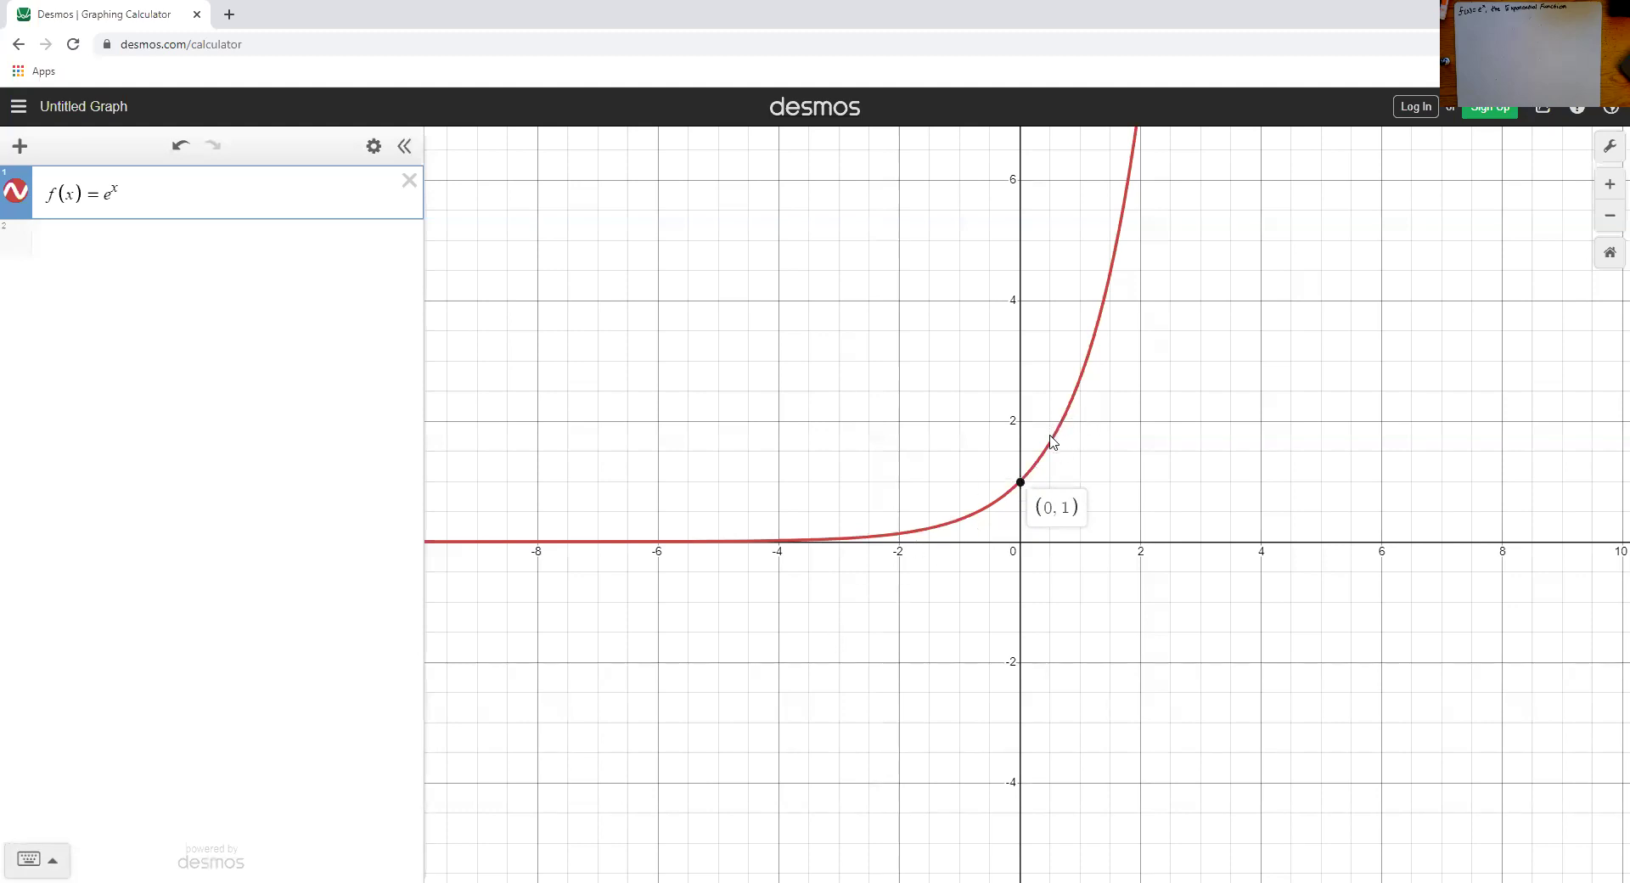
mouse_move(1063, 429)
click(1029, 482)
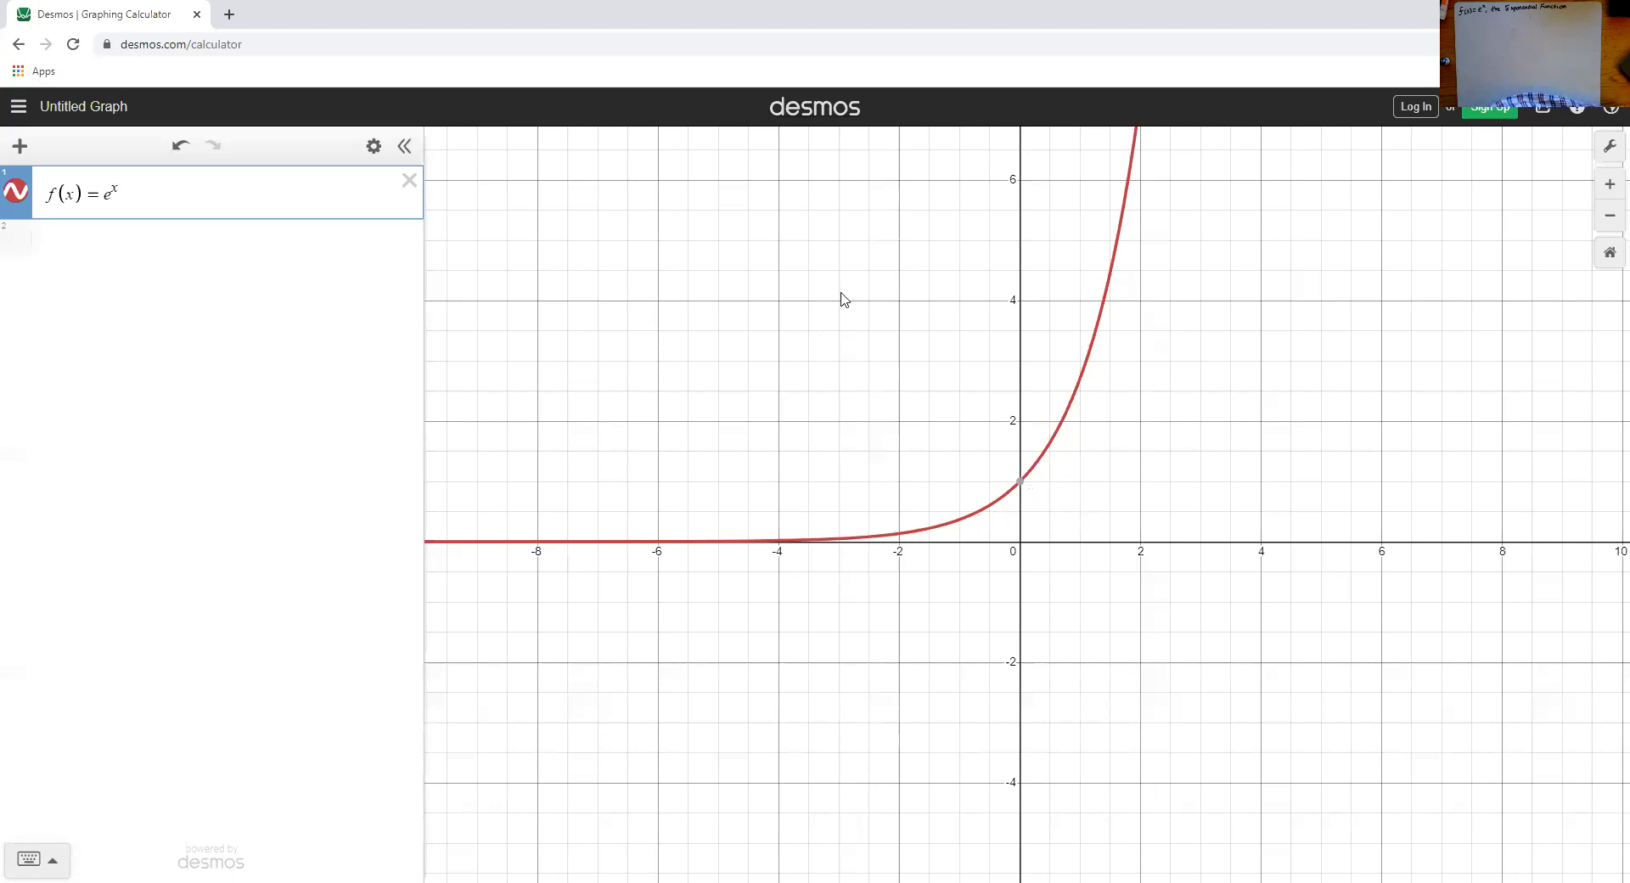
- Add a second expression e showing 2.71828182846, then refocus rows 3, 2 and 1
click(218, 244)
text(e)
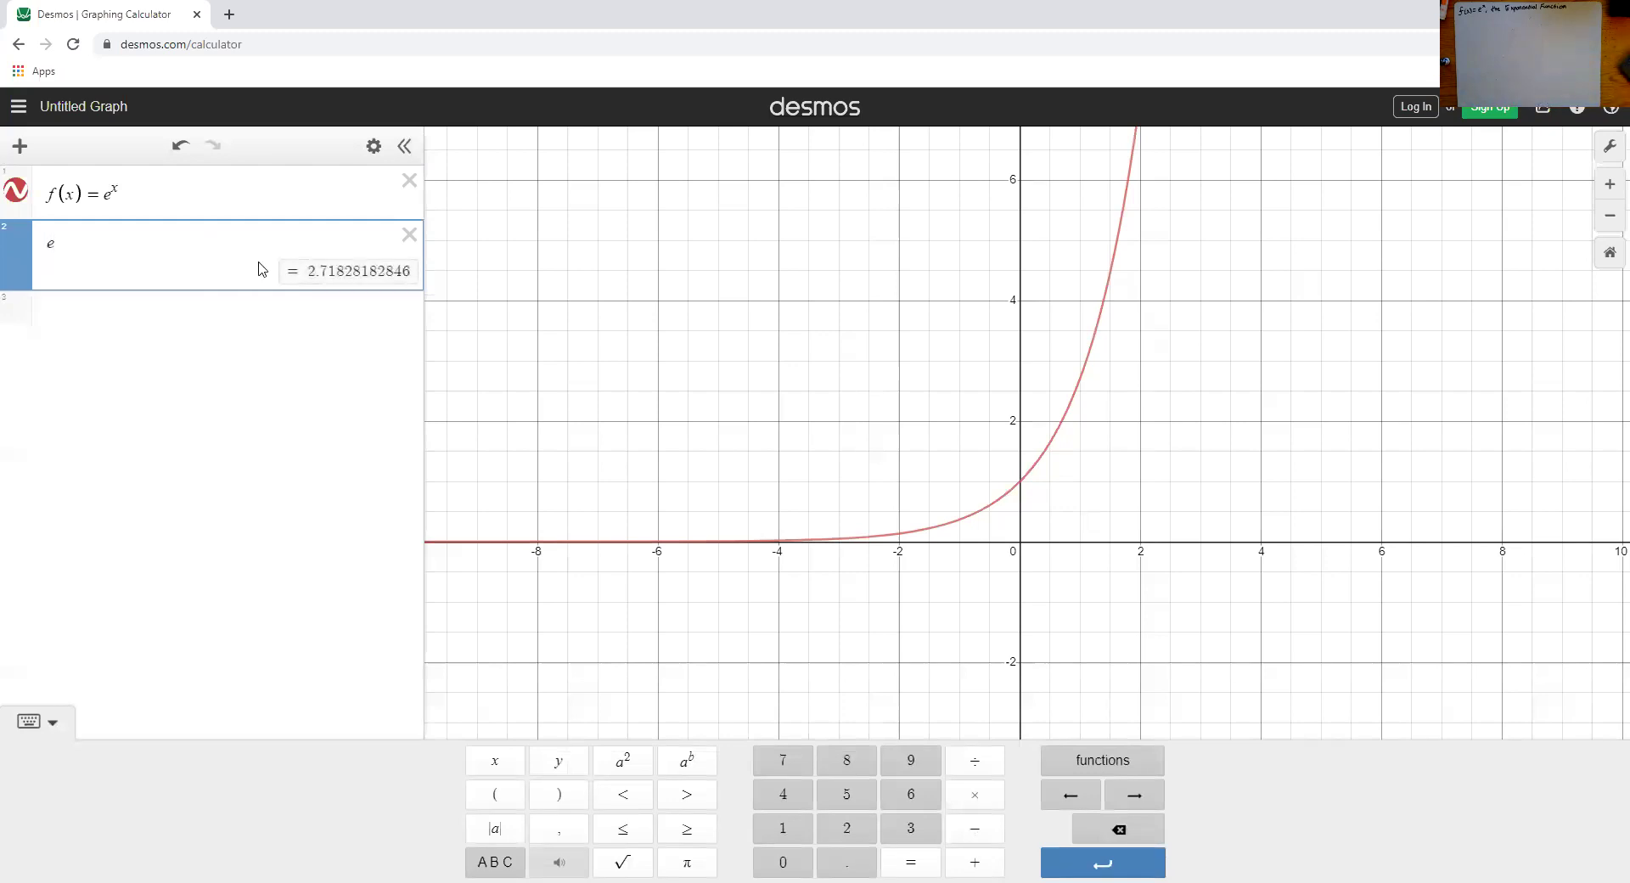
drag(304, 271, 420, 291)
click(323, 341)
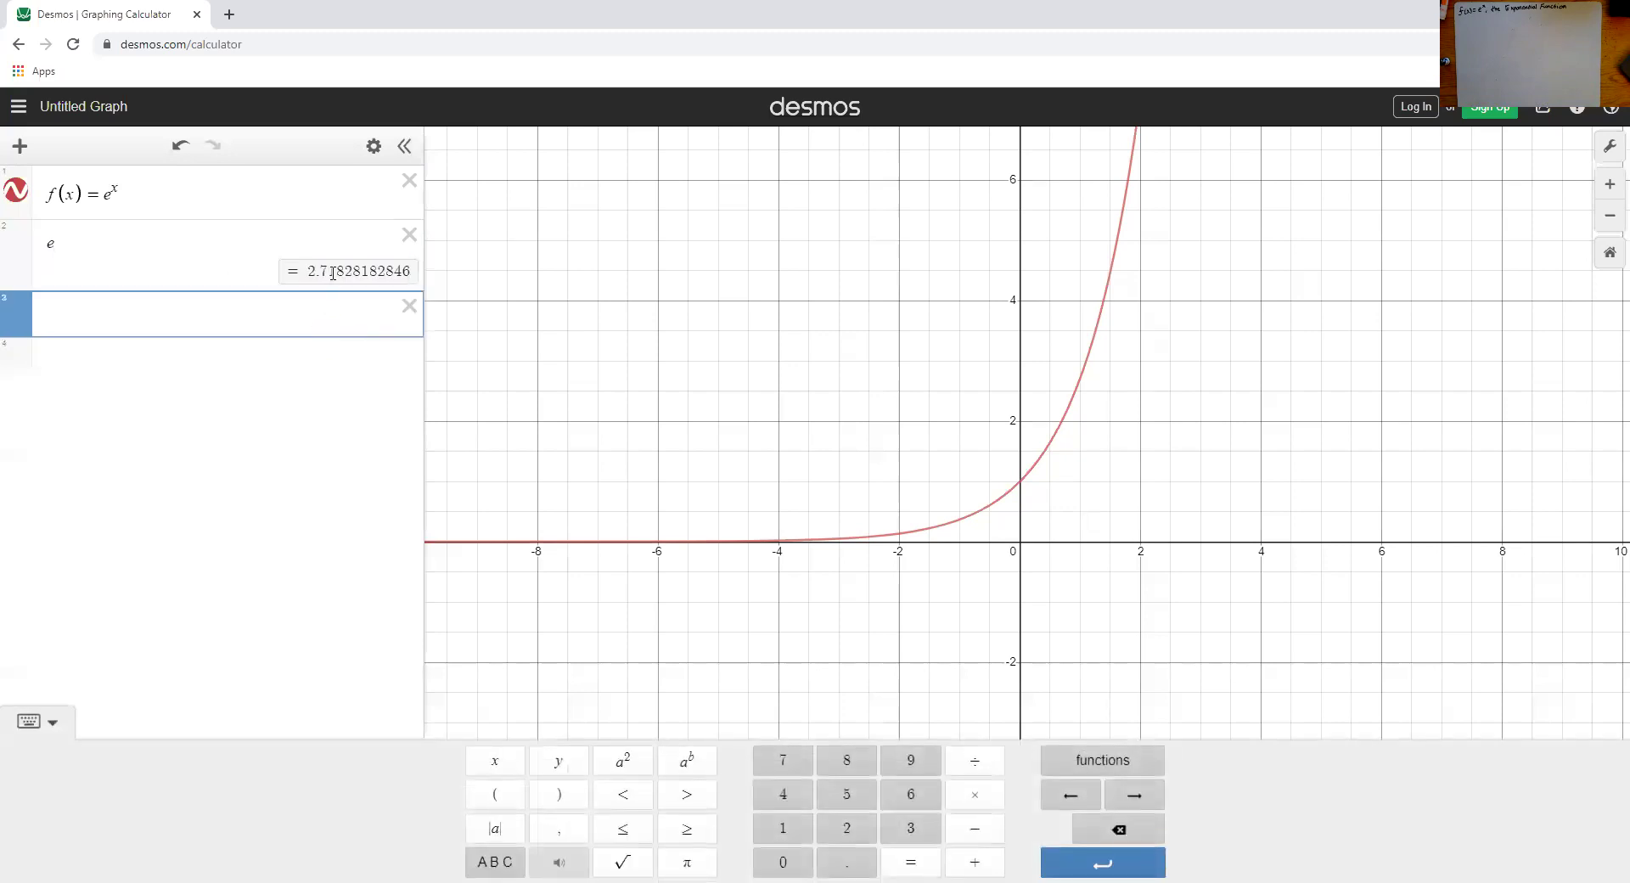
click(333, 270)
click(188, 246)
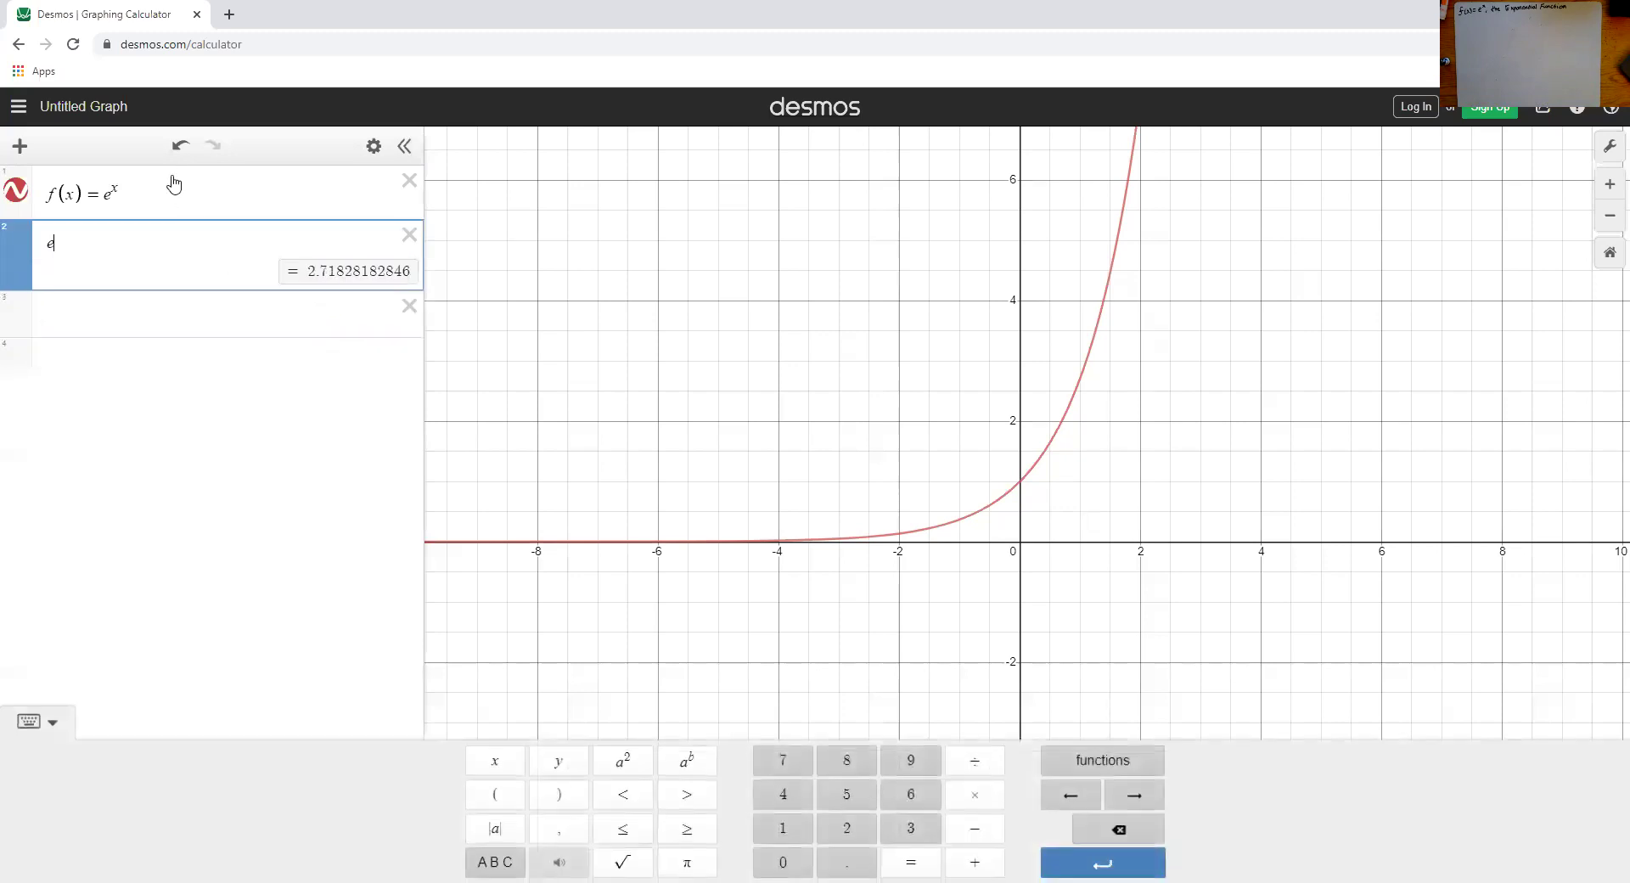
click(172, 191)
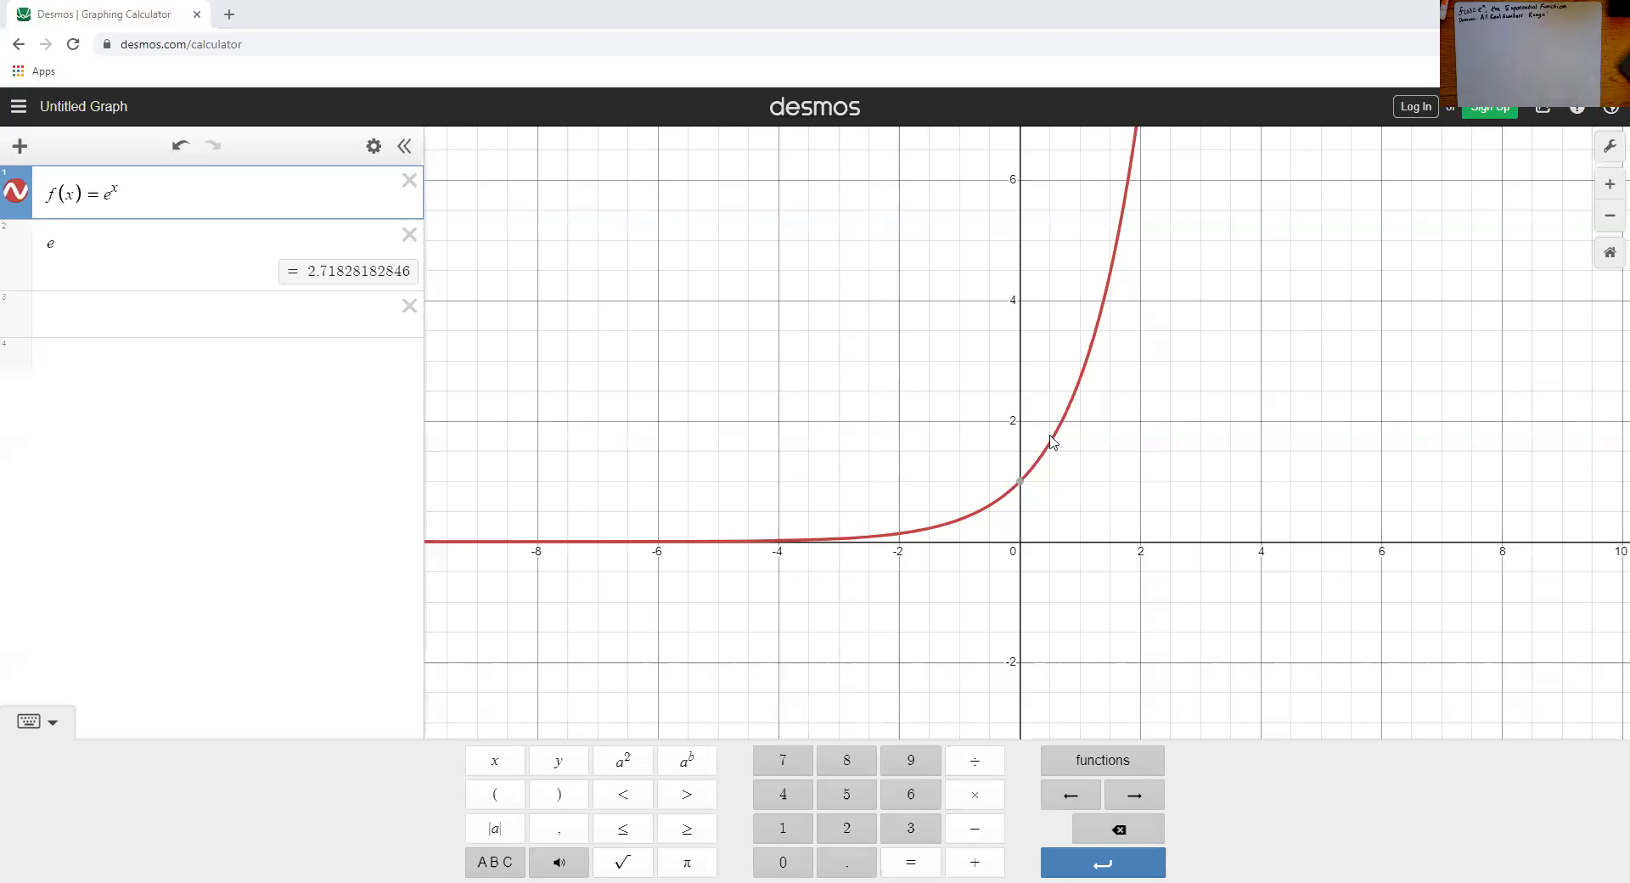
- Pan left to show x from about -36 to -18 and zoom in on the flat curve
mouse_move(925, 507)
mouse_down()
mouse_move(1415, 466)
mouse_move(975, 500)
mouse_move(997, 495)
mouse_move(722, 497)
mouse_move(595, 475)
mouse_up()
mouse_move(578, 397)
mouse_down()
mouse_move(1168, 386)
mouse_move(1321, 444)
mouse_up()
drag(1053, 428, 1401, 404)
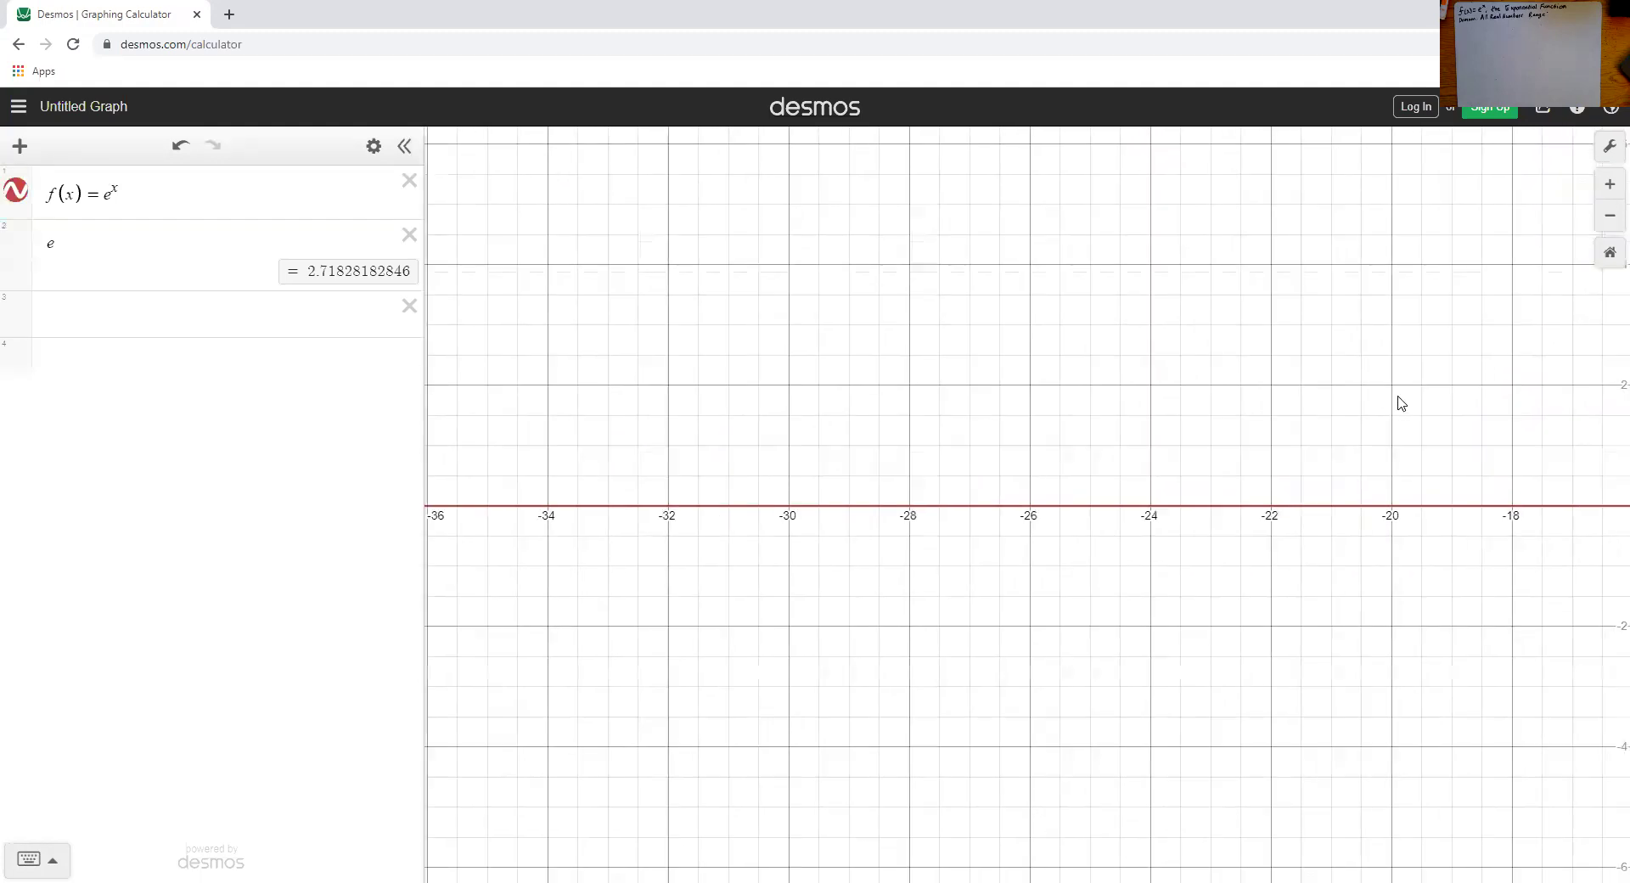
click(1609, 197)
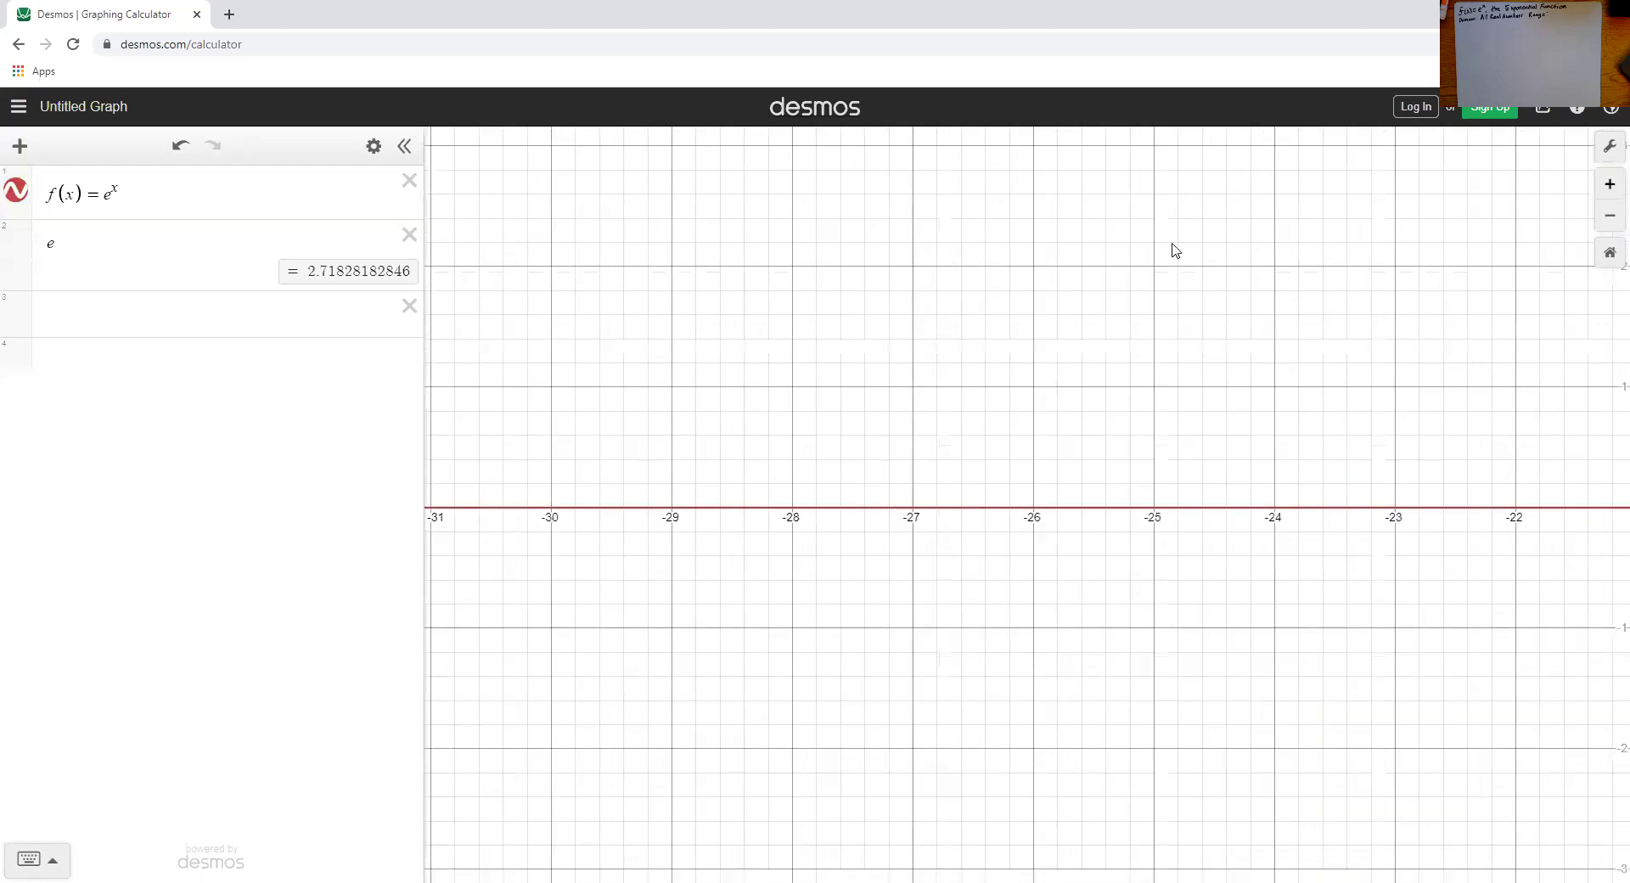
scroll(1180, 174, up, 10)
click(1608, 196)
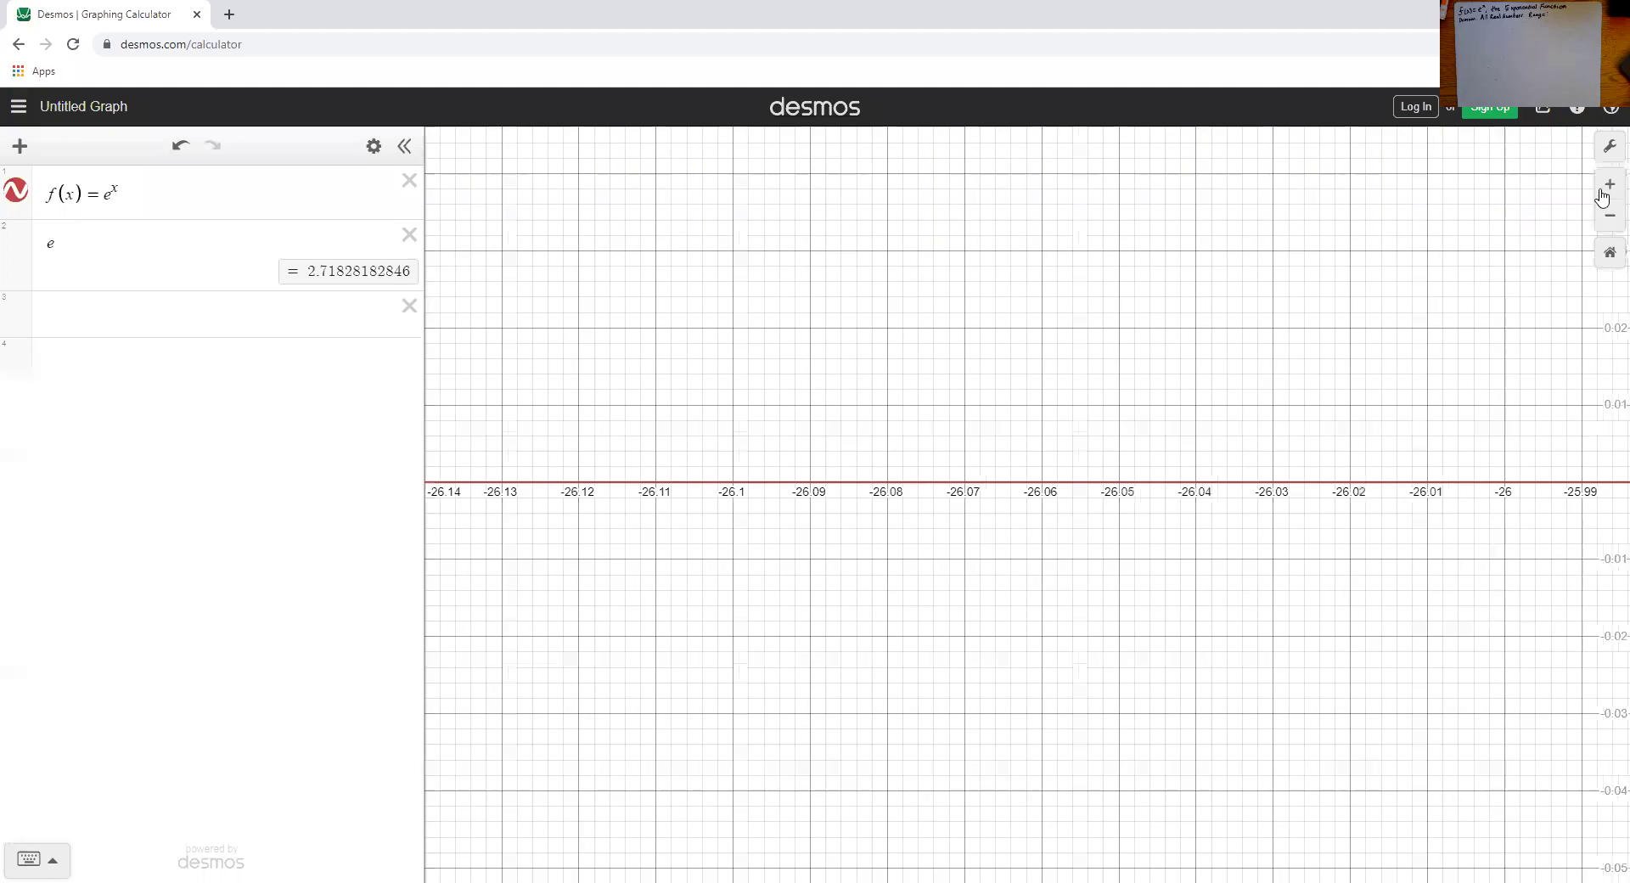
scroll(1346, 291, up, 10)
- Keep zooming in around x = -26.06, recentering the x-axis between zooms
drag(1345, 291, 1330, 641)
click(1609, 183)
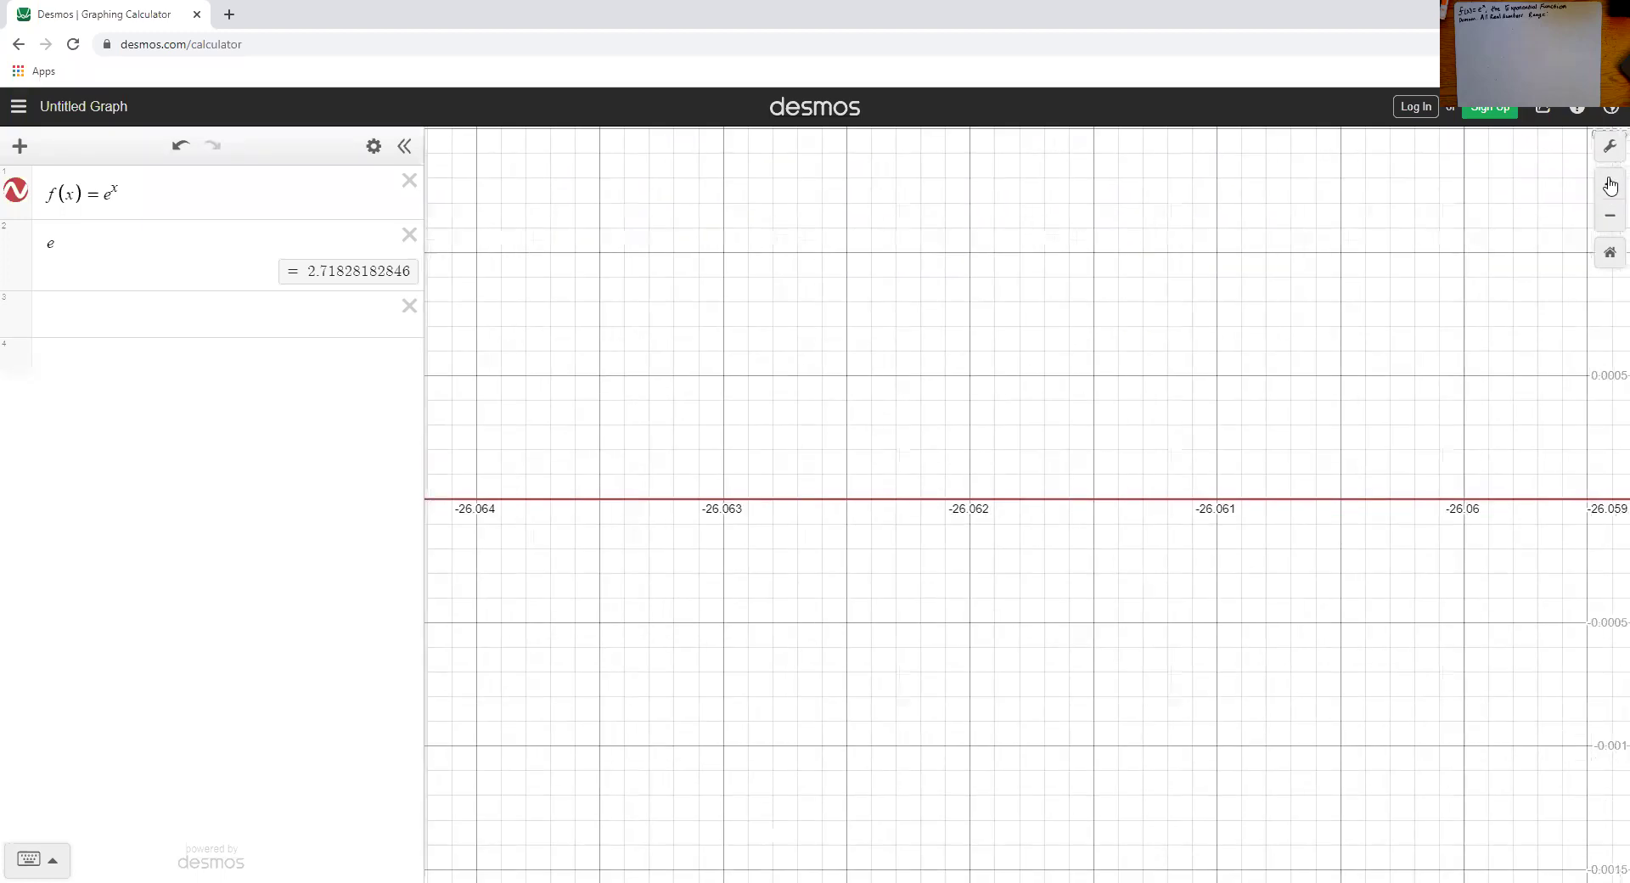
click(1610, 183)
click(1610, 184)
click(1609, 183)
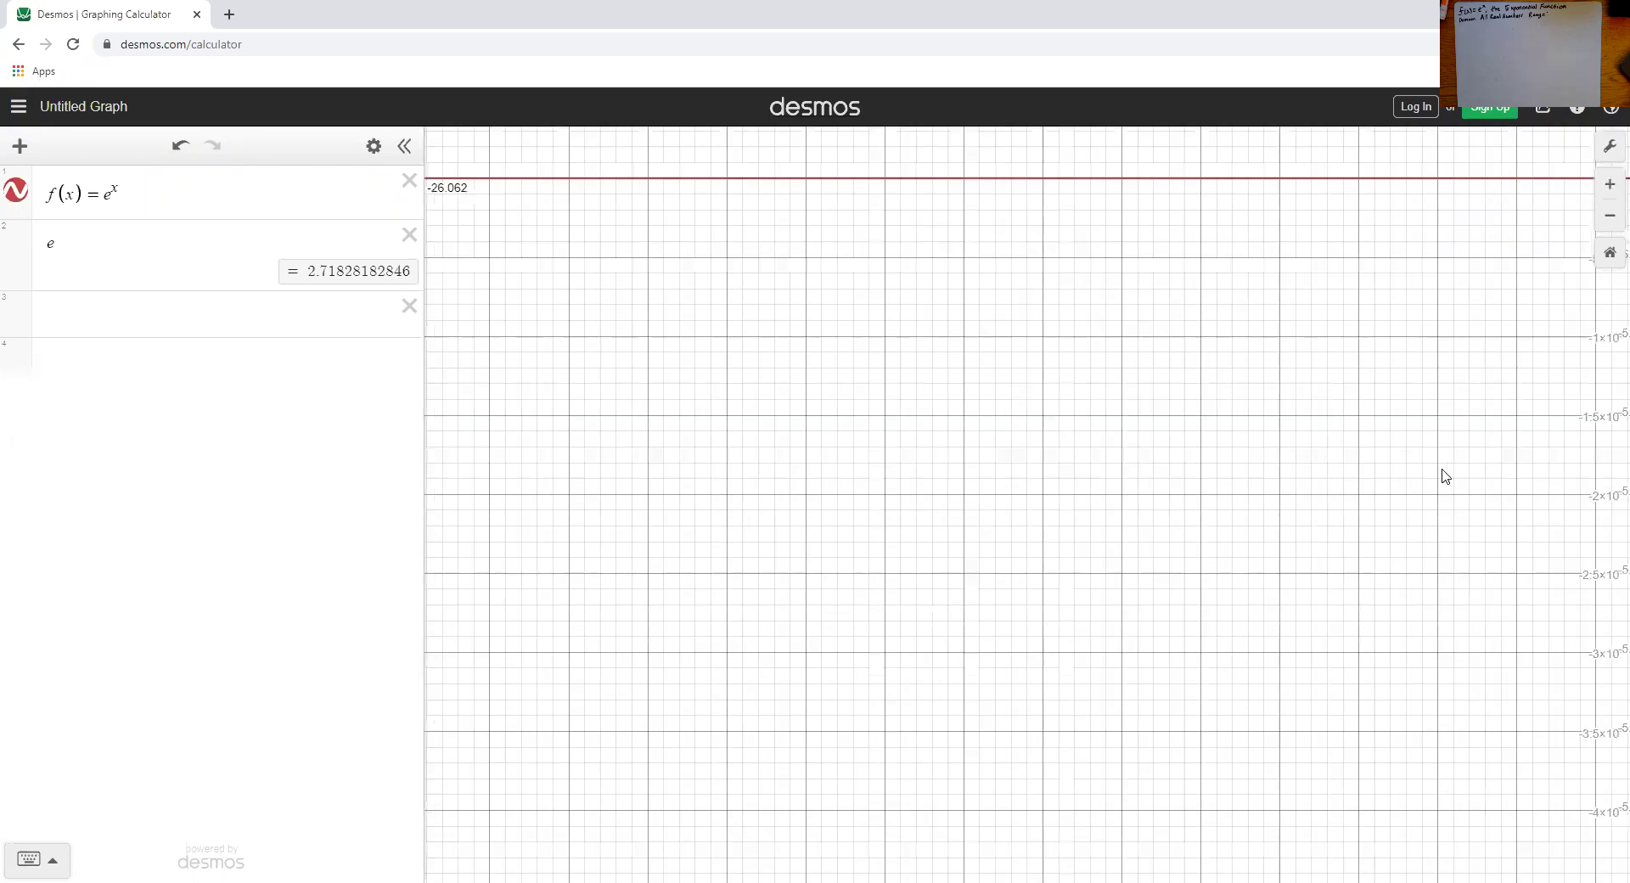
drag(1372, 329, 1342, 650)
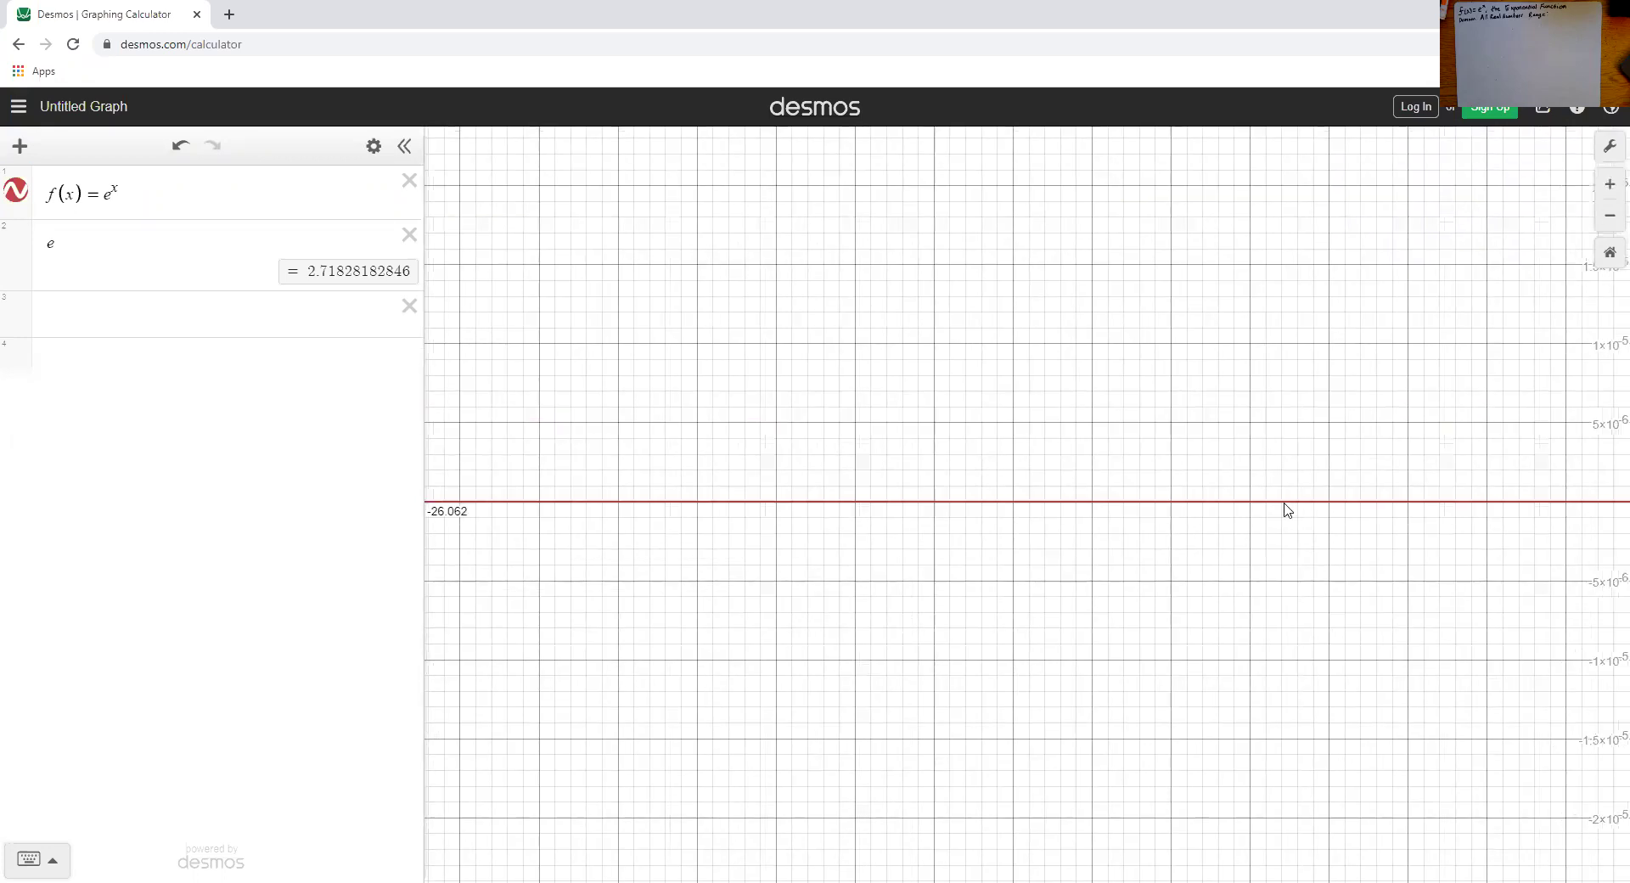
click(1609, 184)
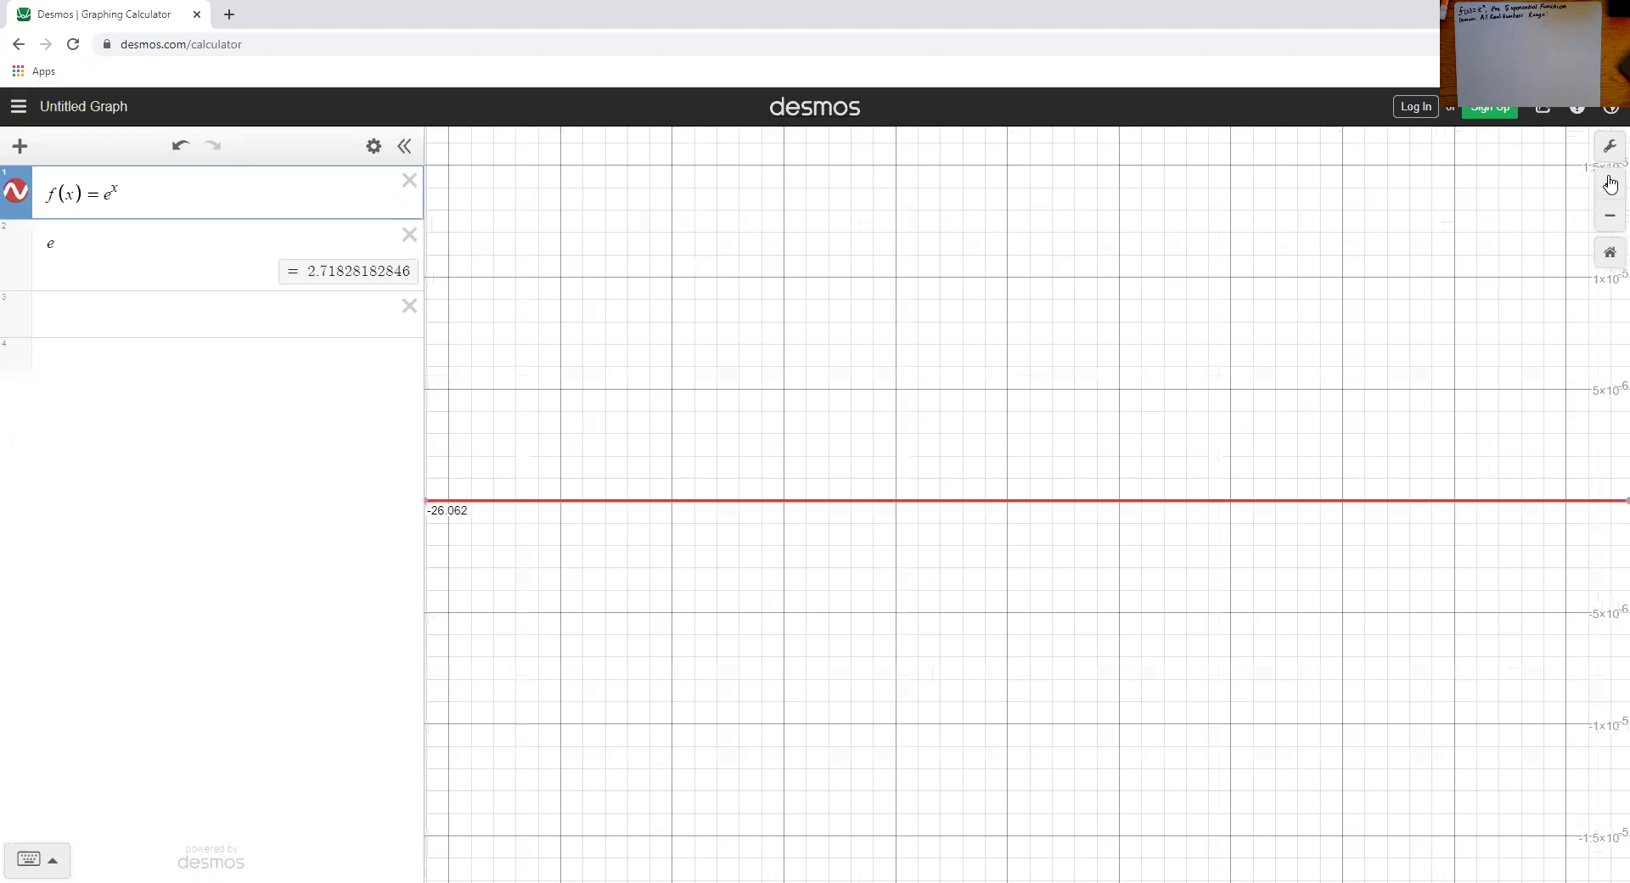
click(1610, 184)
scroll(1448, 549, up, 4)
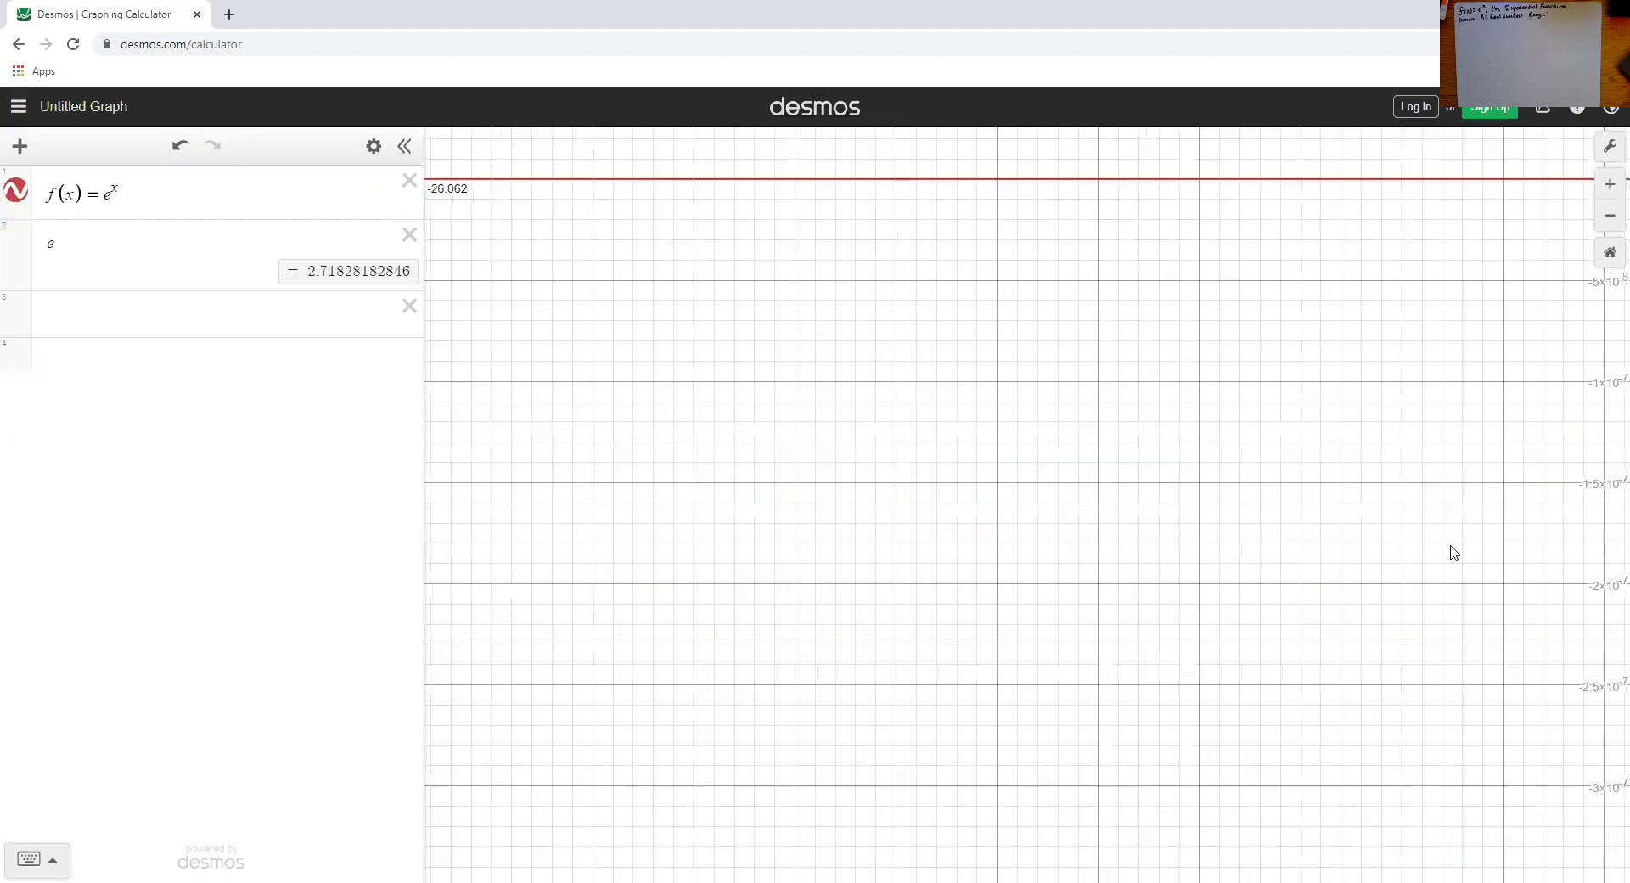
scroll(1446, 548, down, 3)
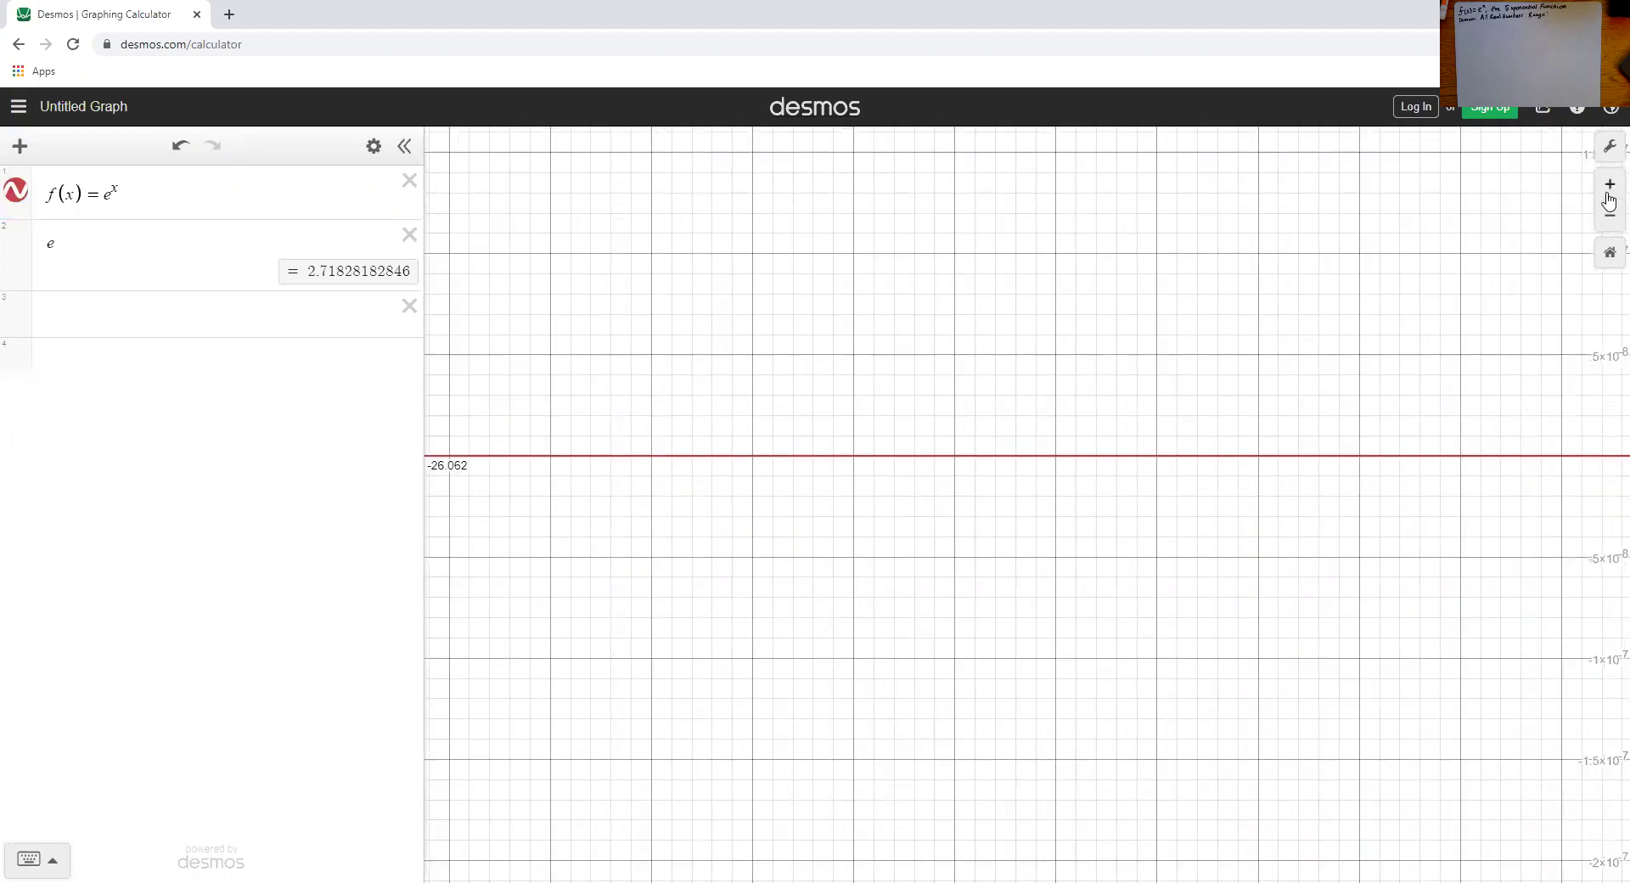
- Zoom in to tiny y values and trace the curve at (-26.062, 4.802×10^-12)
click(1609, 192)
scroll(1287, 510, up, 5)
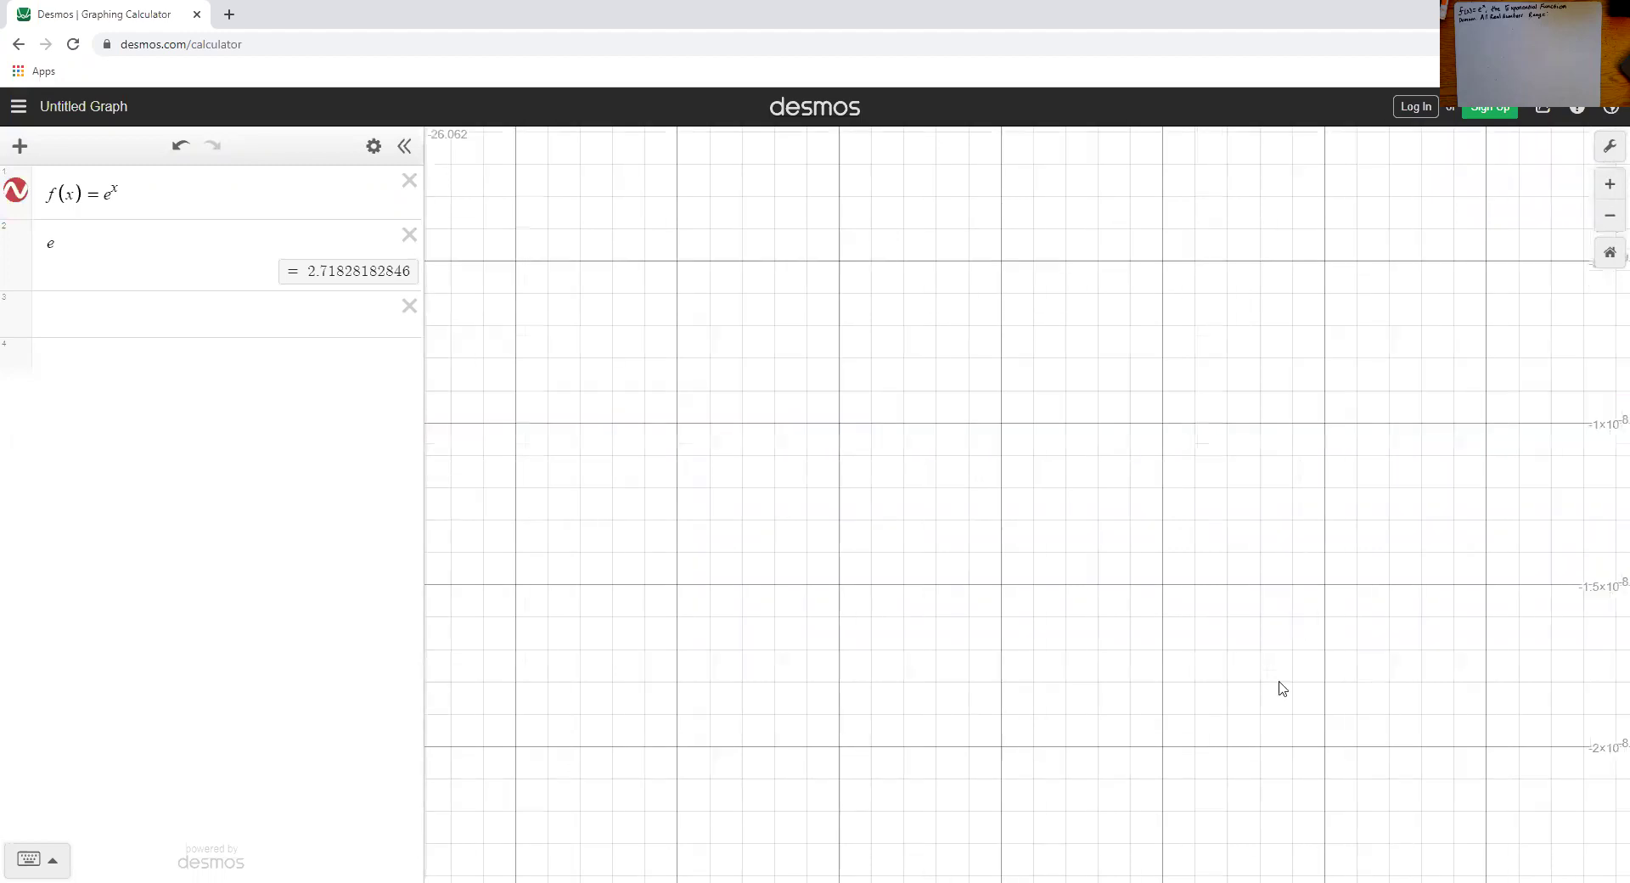
drag(1240, 613, 1226, 713)
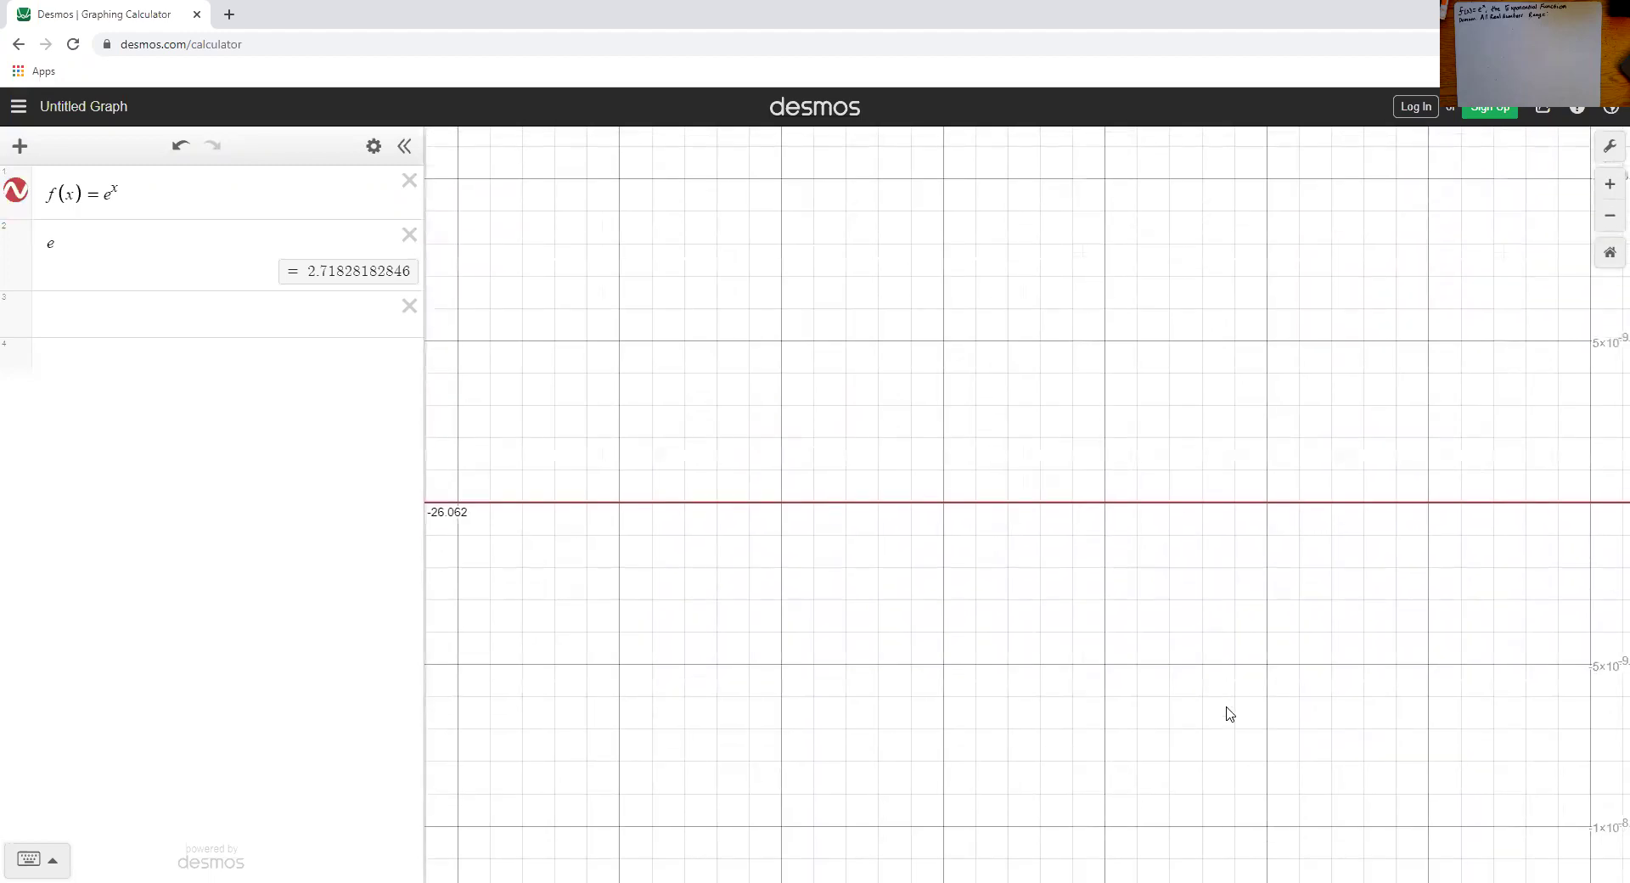
click(1610, 184)
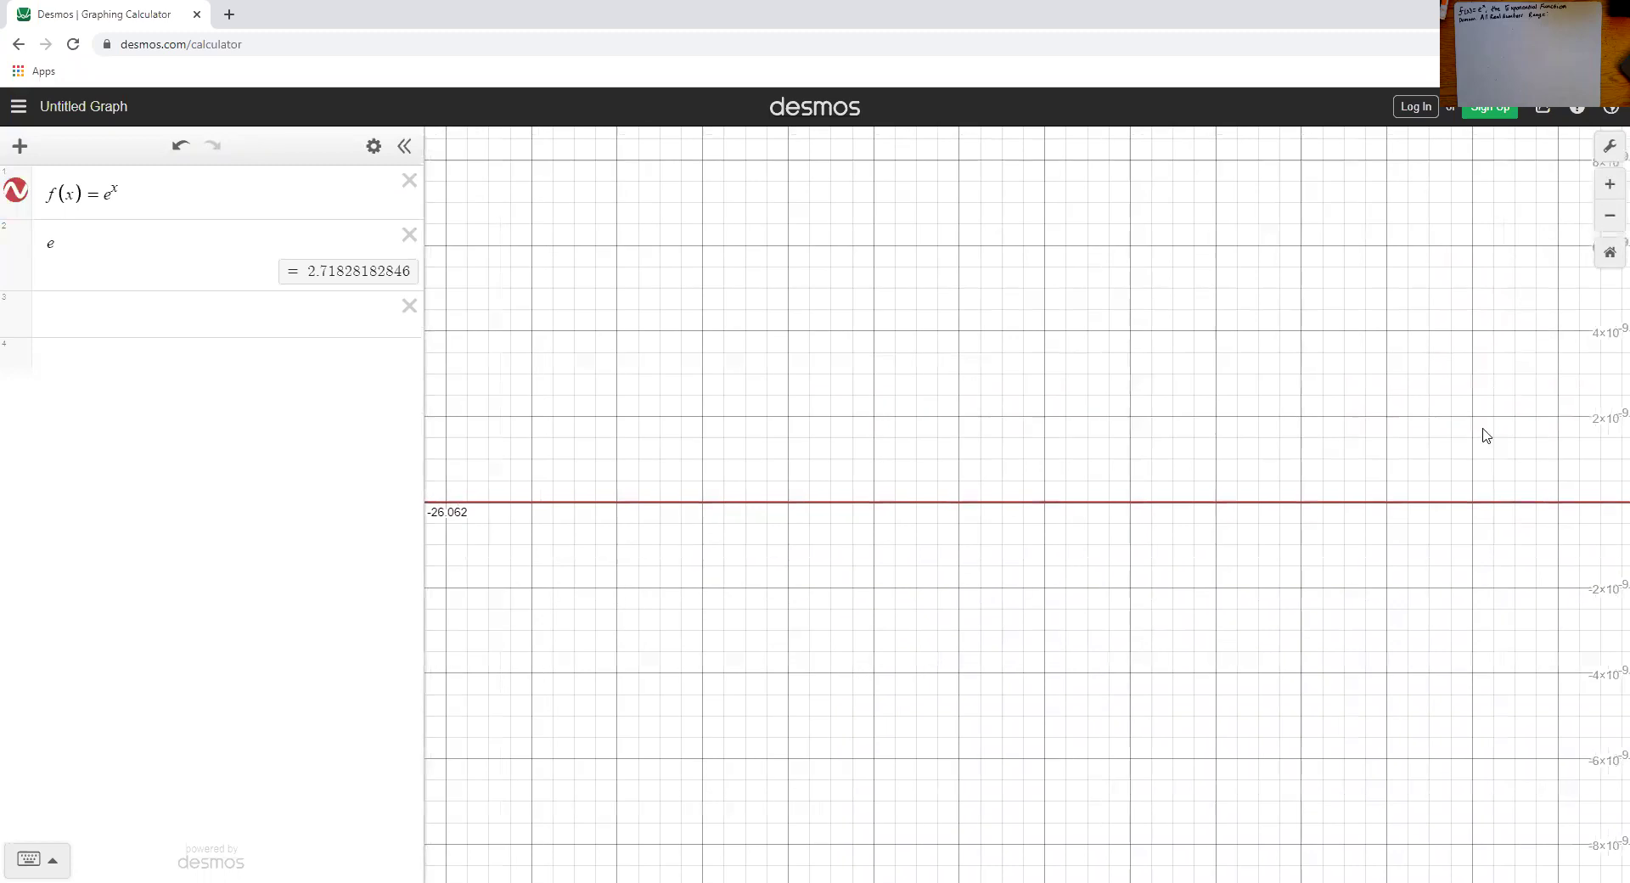
click(1322, 503)
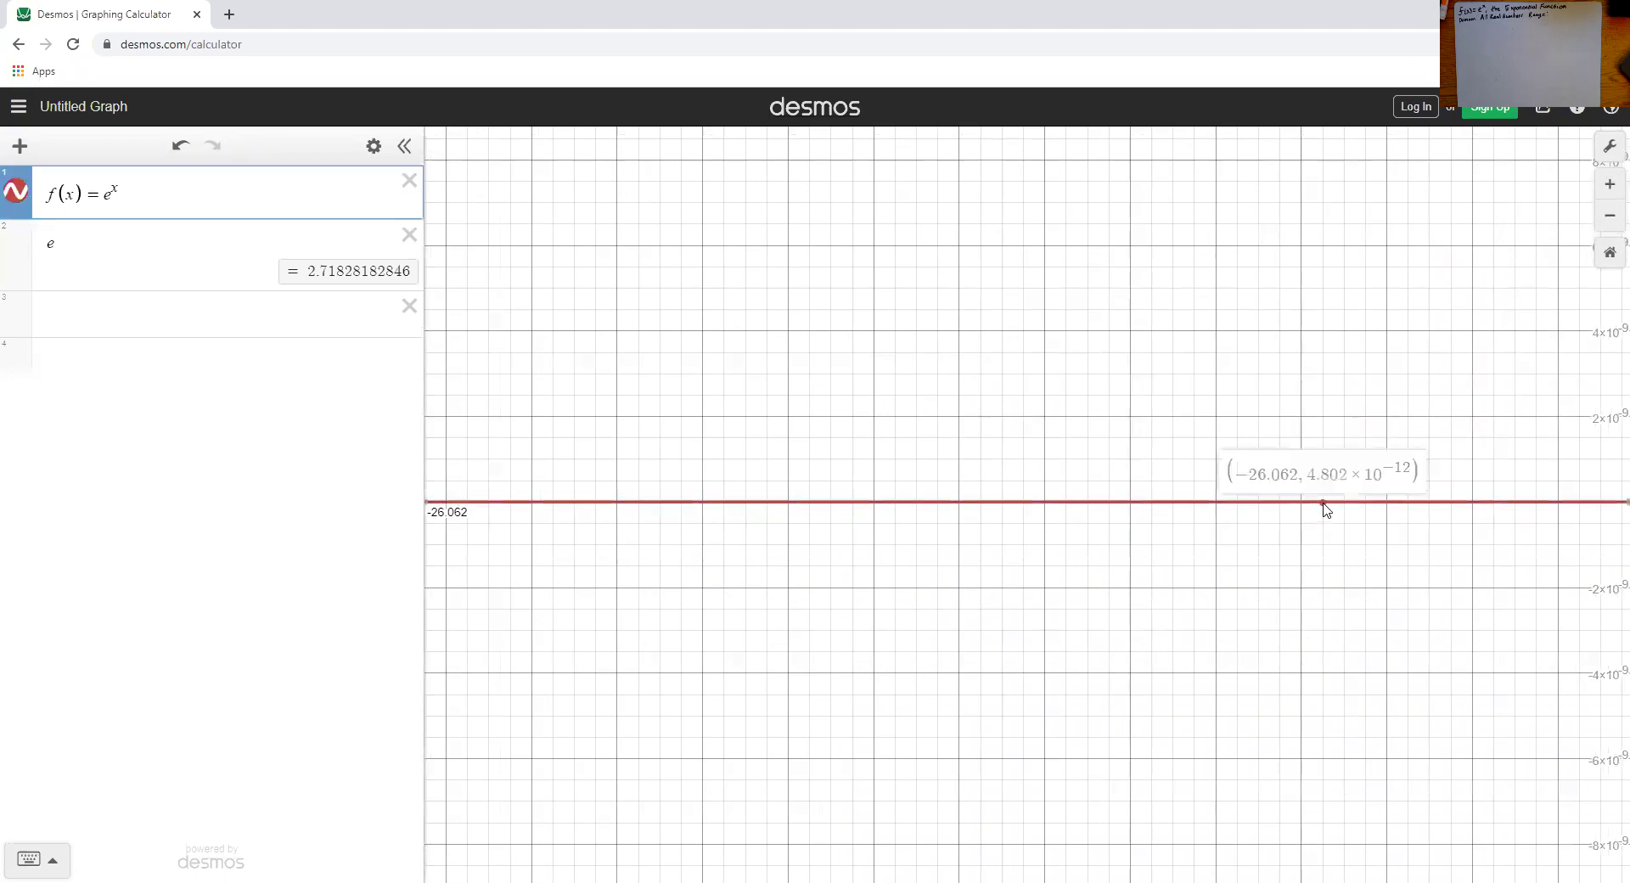
drag(1324, 505, 960, 505)
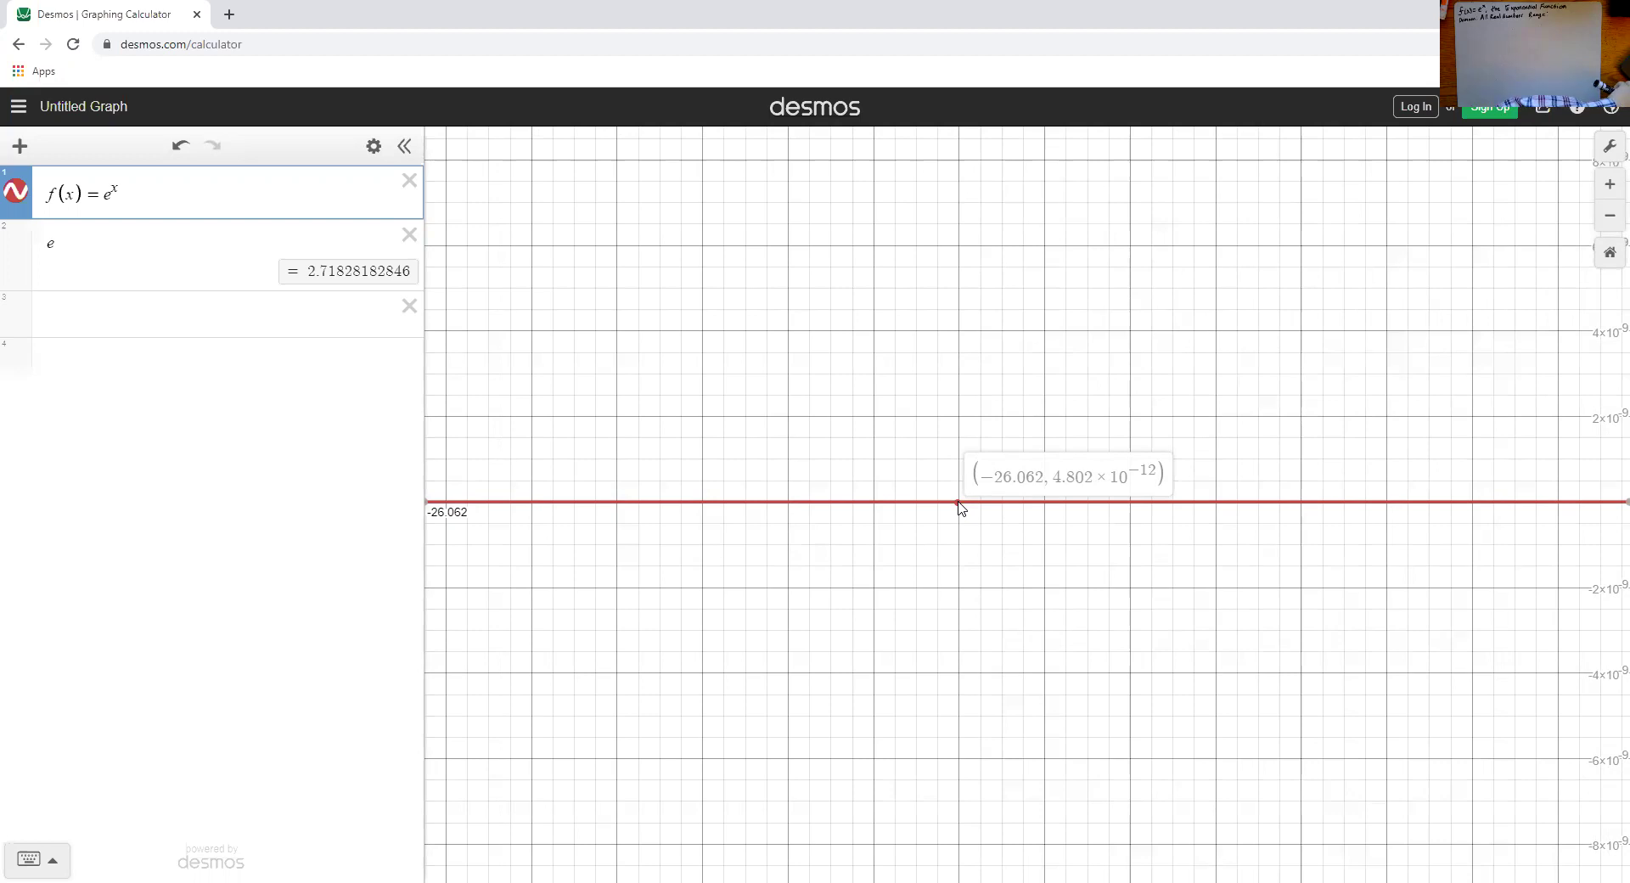
- Zoom in on the left tail near x = -7, about 0.001, then restore the standard view
click(1610, 252)
drag(943, 425, 1036, 389)
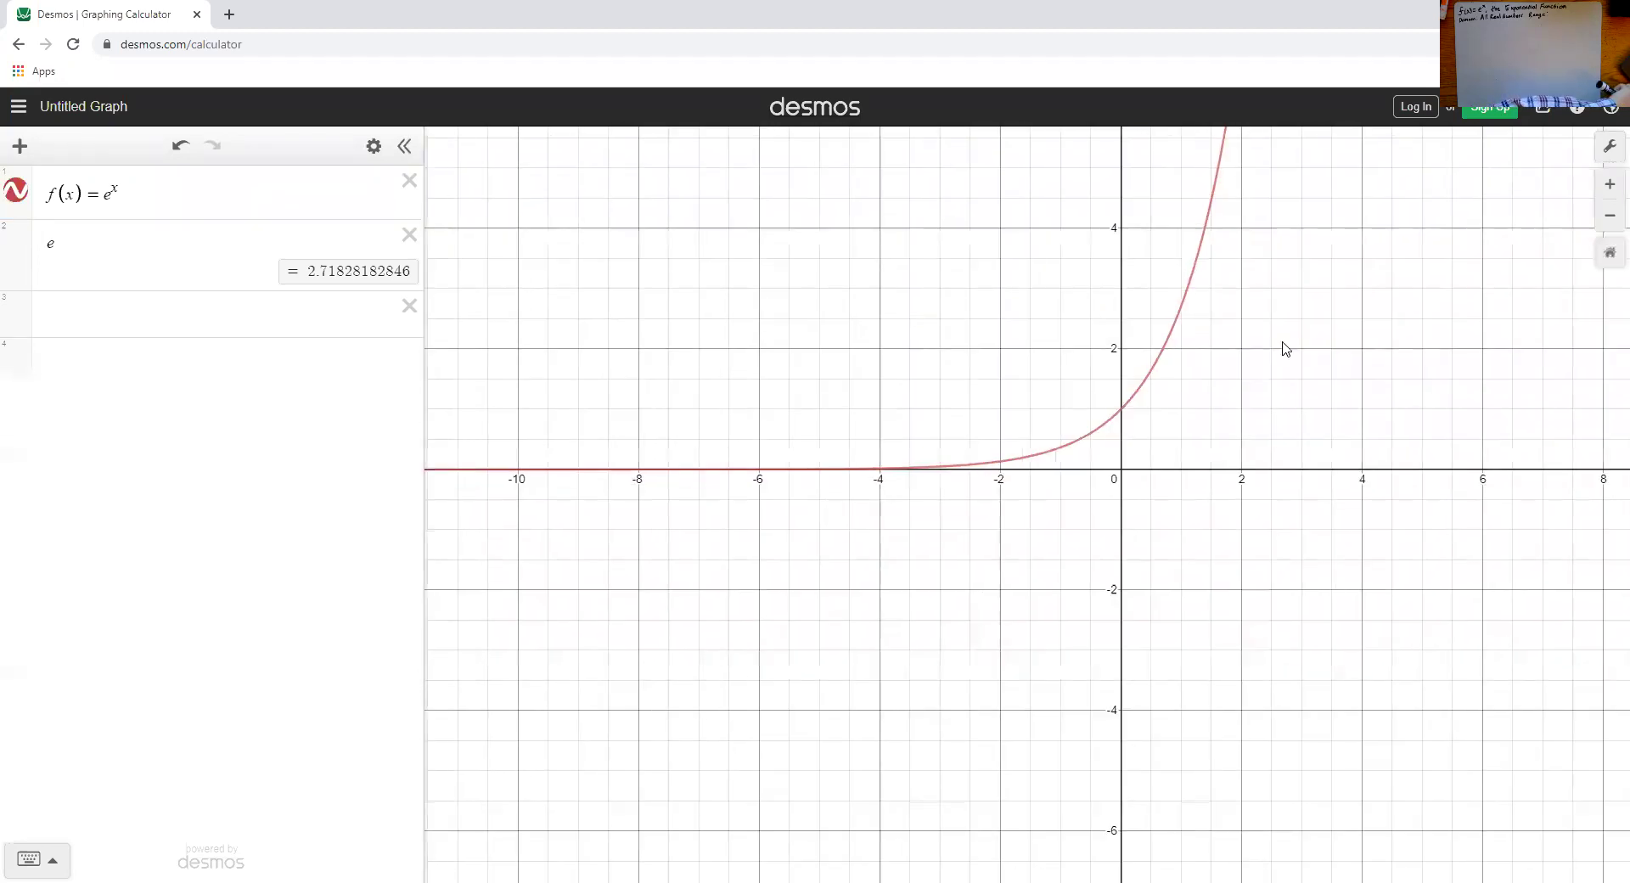
click(1608, 191)
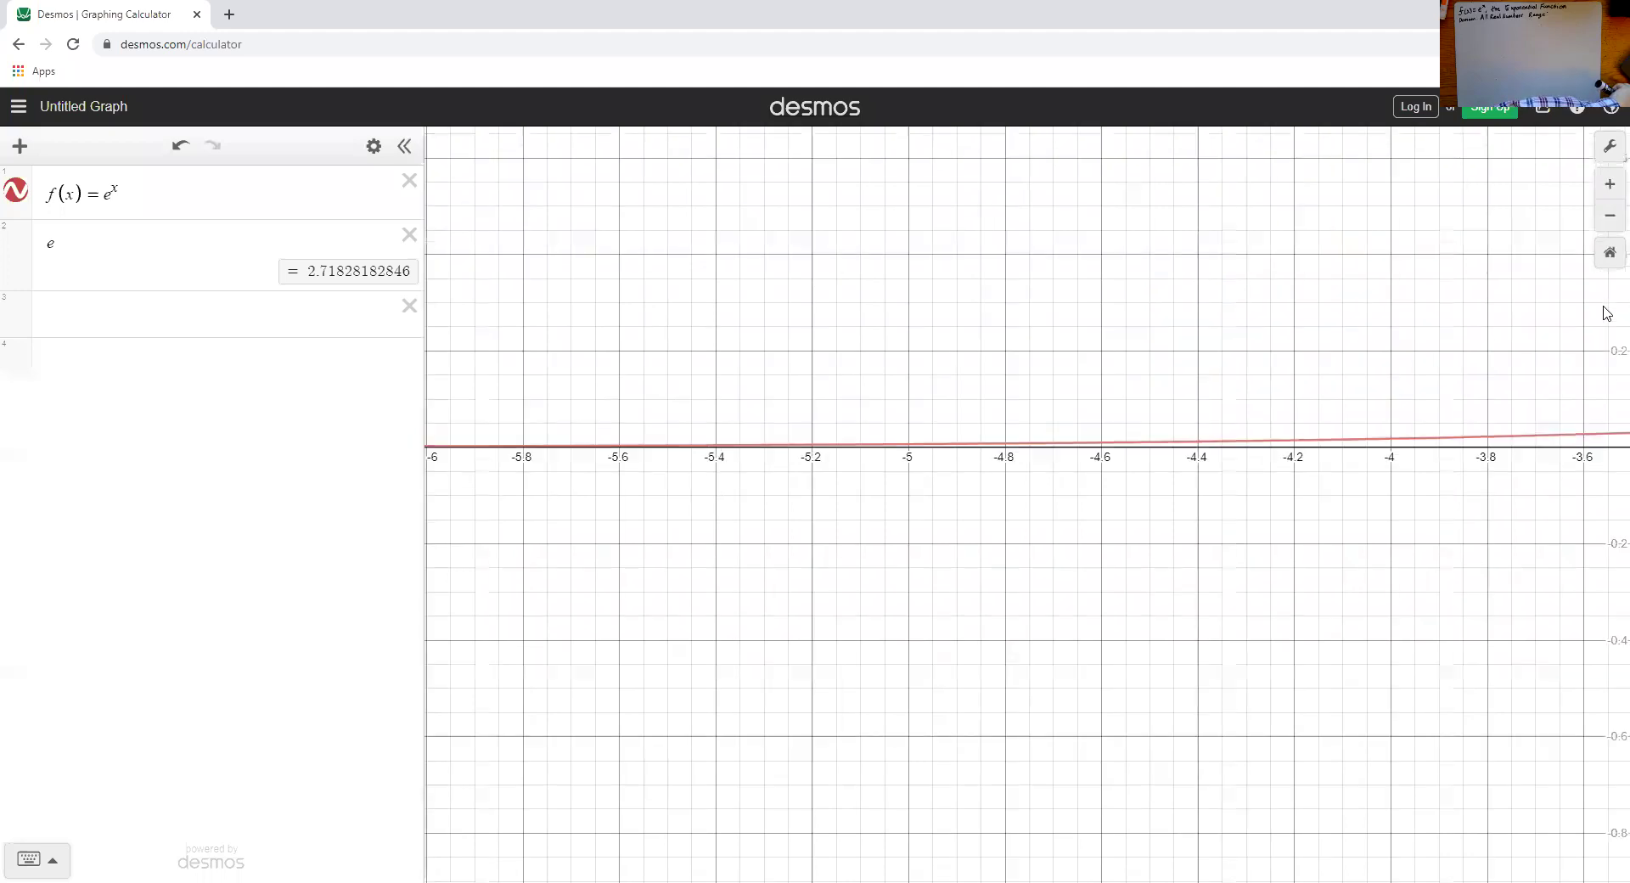
click(1610, 184)
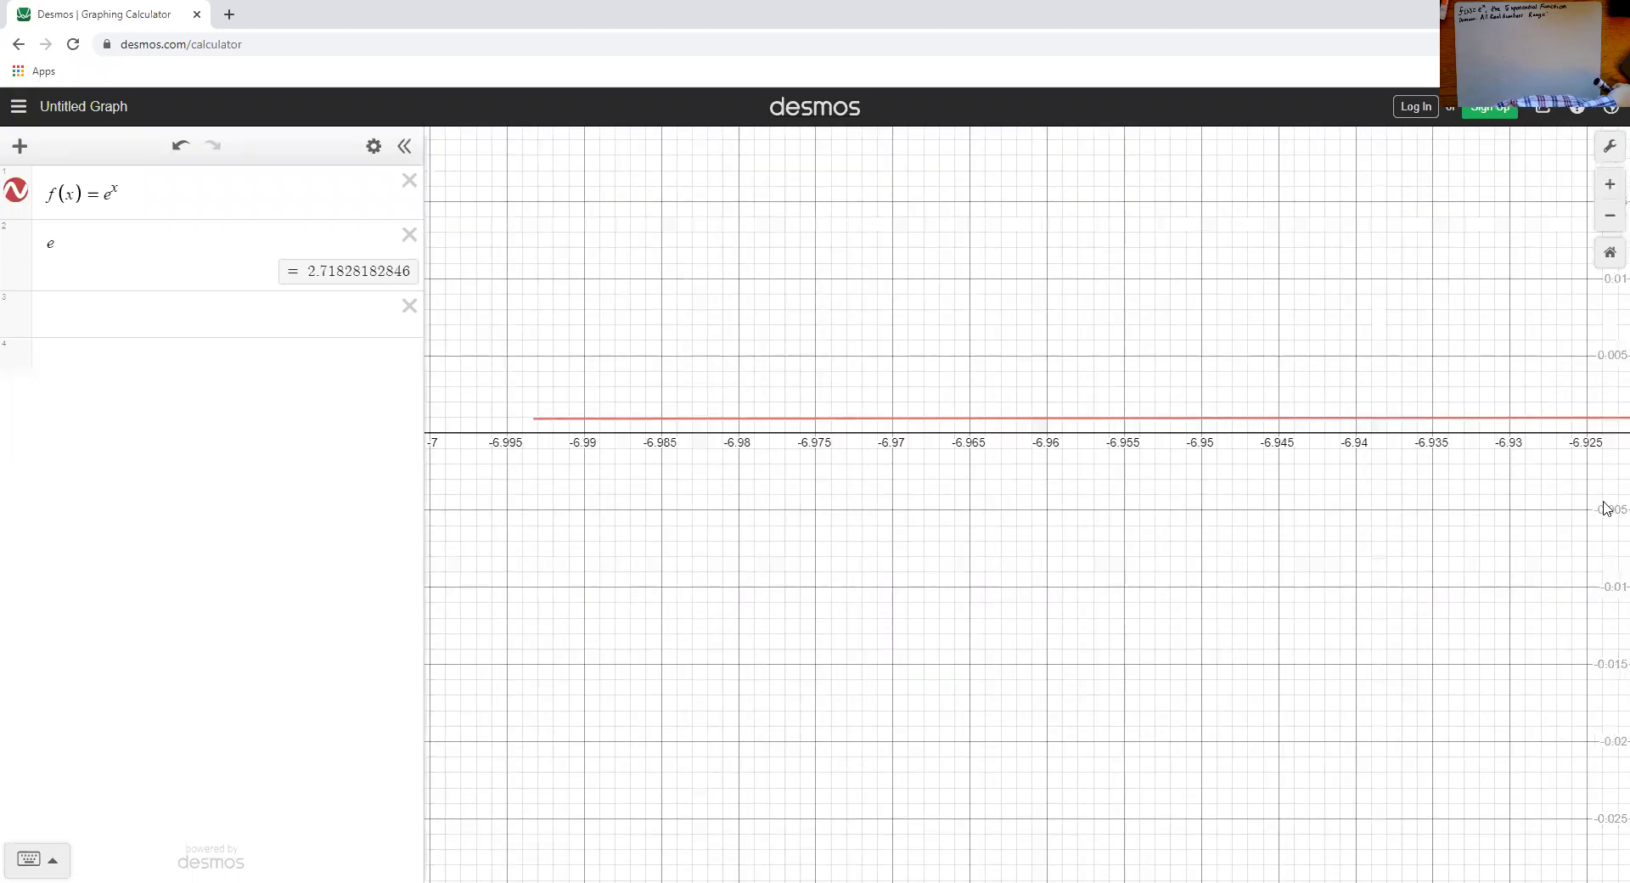
click(1609, 268)
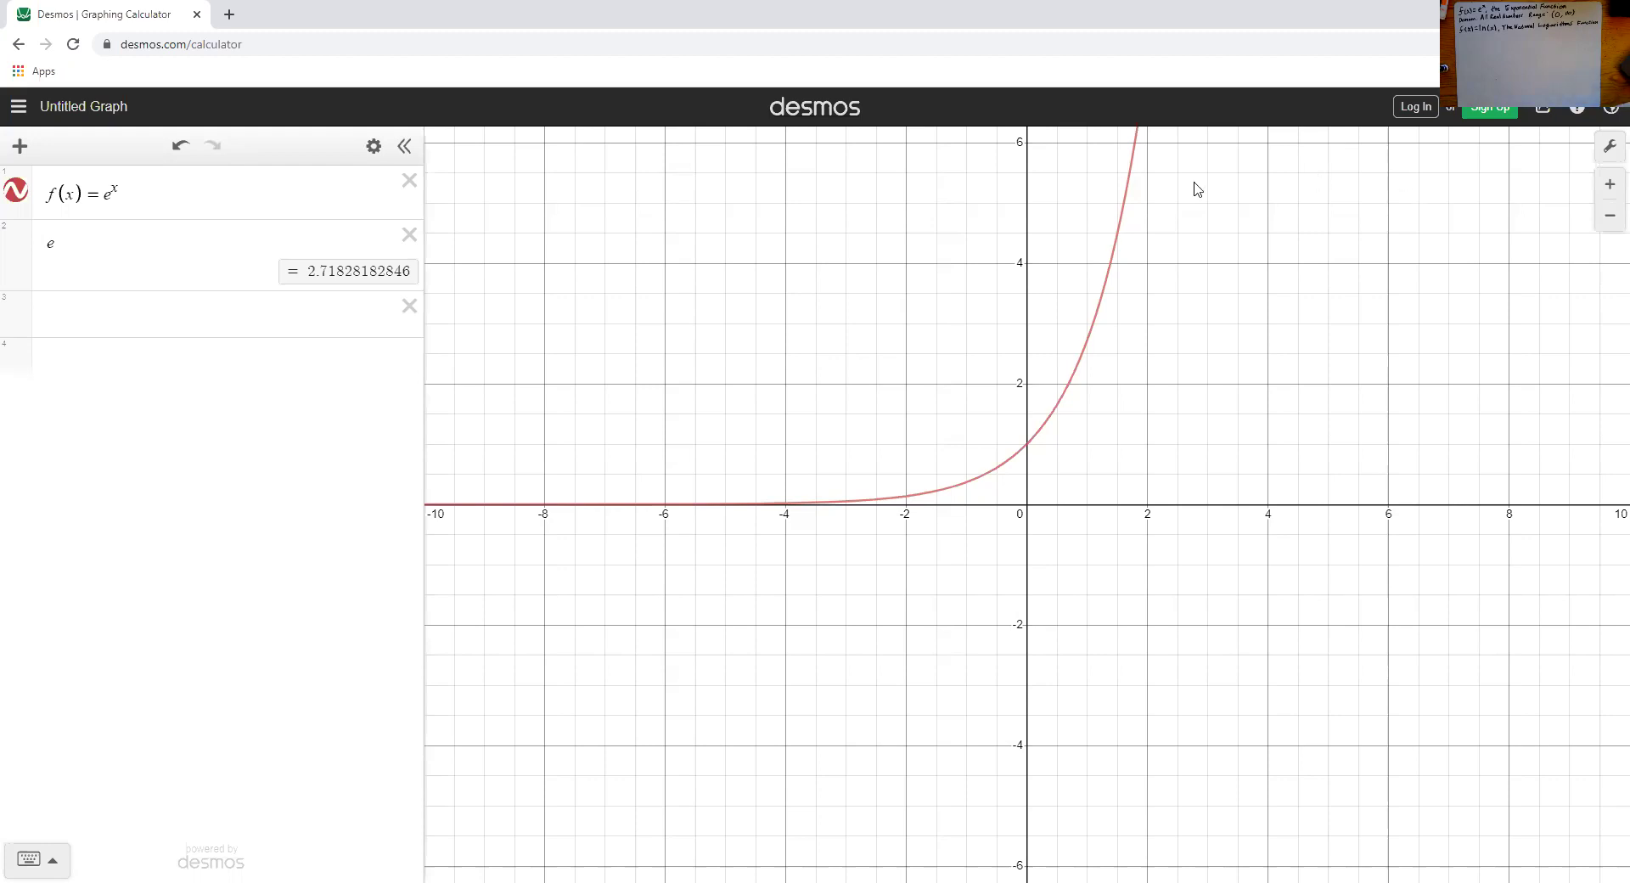
- Delete the e row and erase e^x from the f(x) definition
click(409, 235)
drag(101, 195, 156, 200)
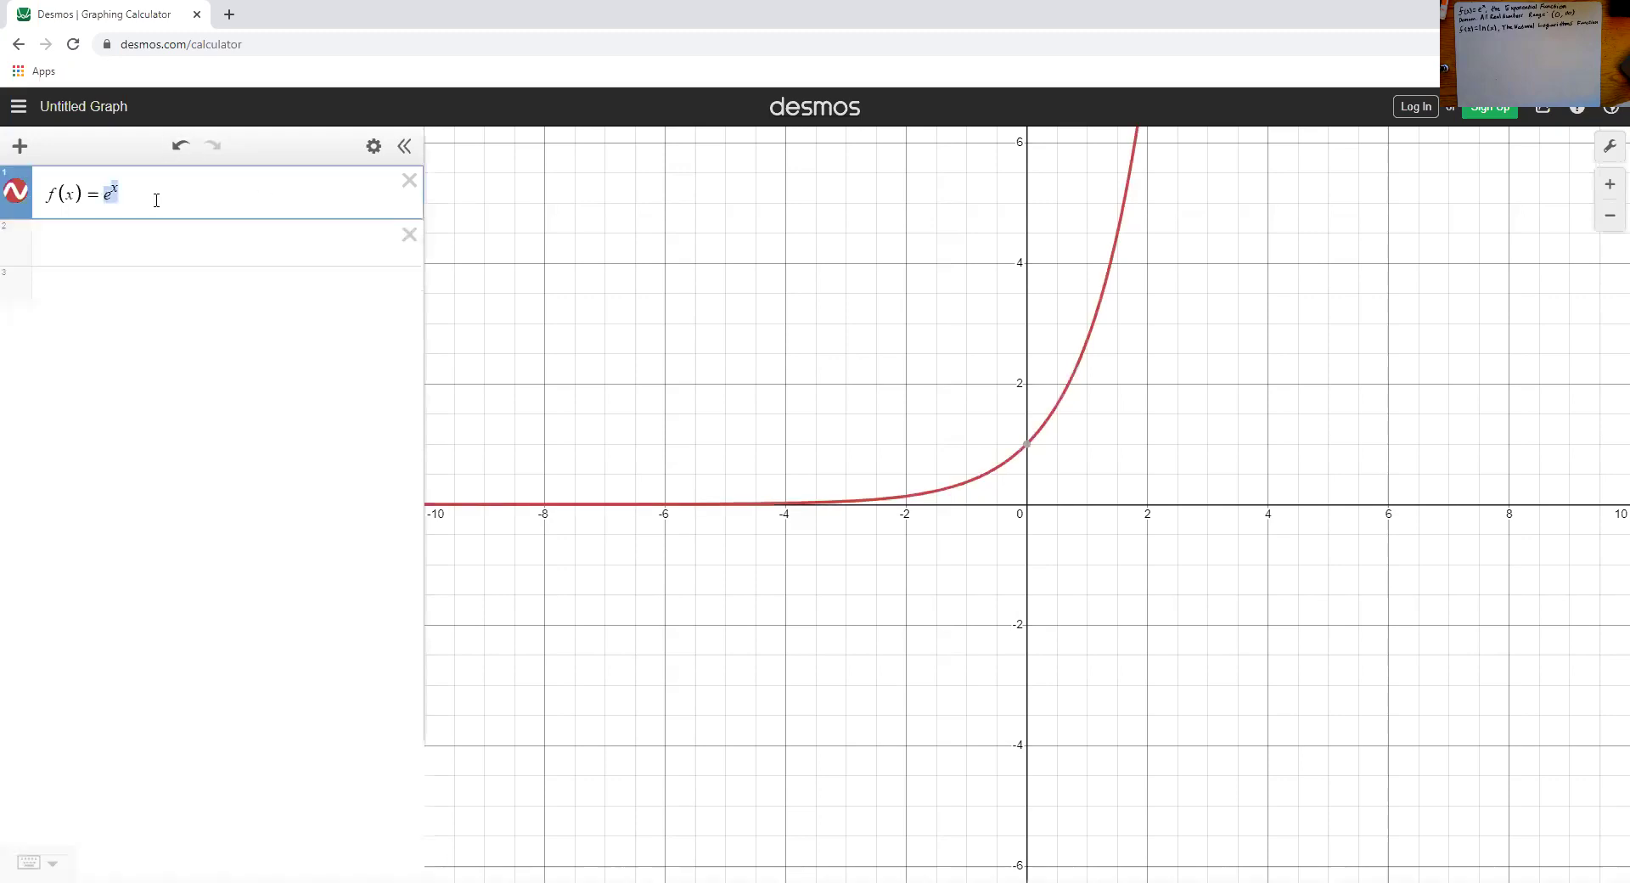
key(BackSpace)
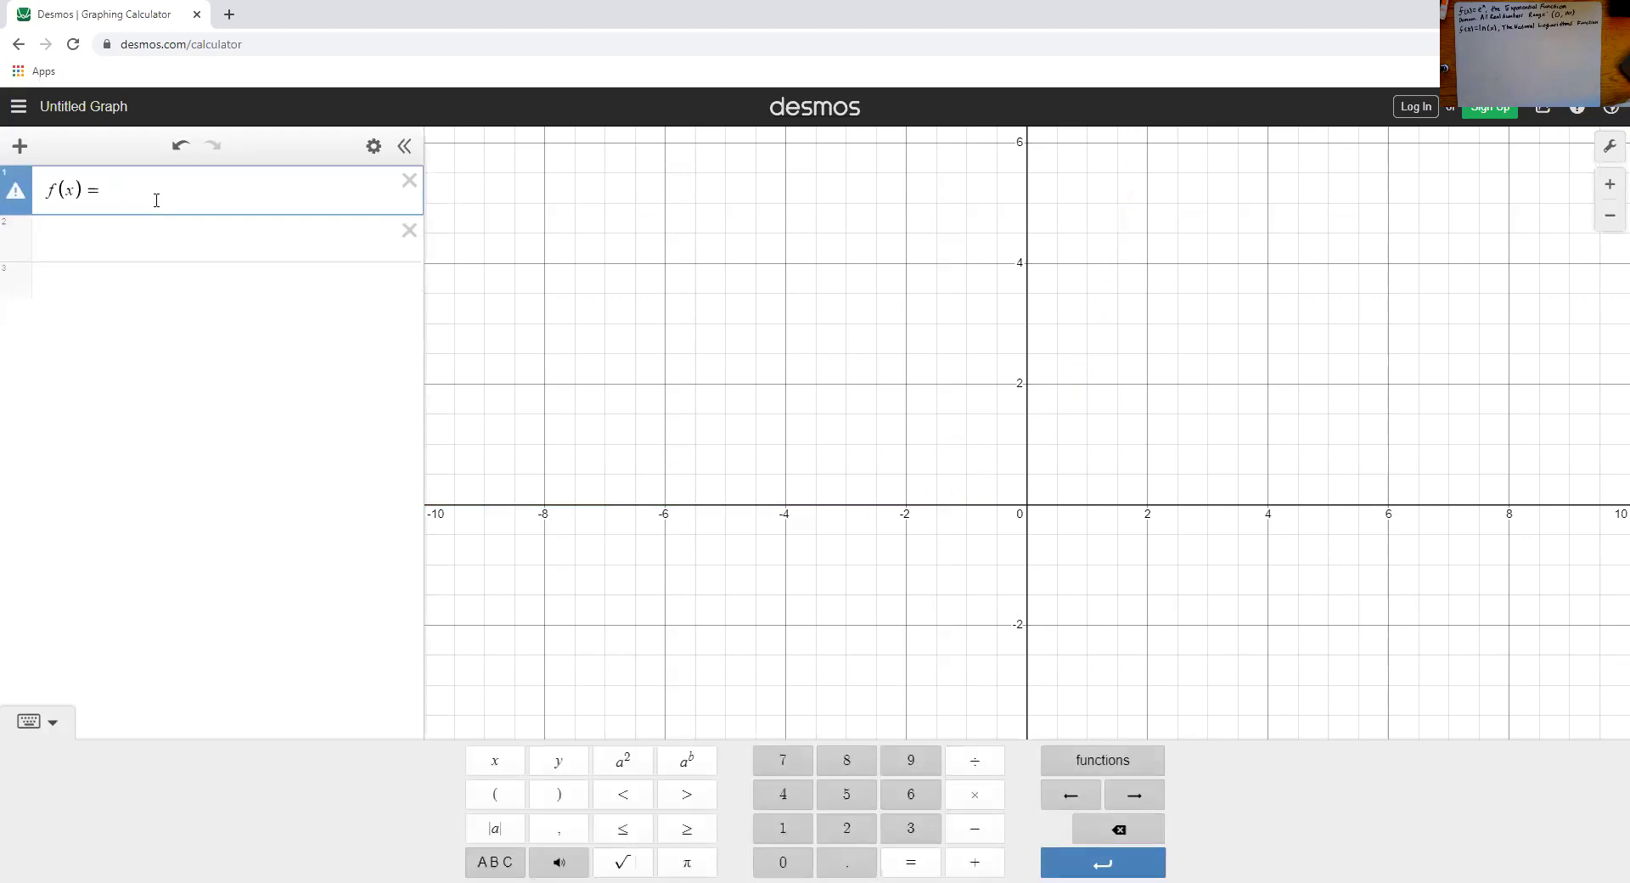
text(ln)
key(BackSpace)
key(BackSpace)
- Browse the statistics, distribution and miscellaneous built-in function lists
click(1095, 773)
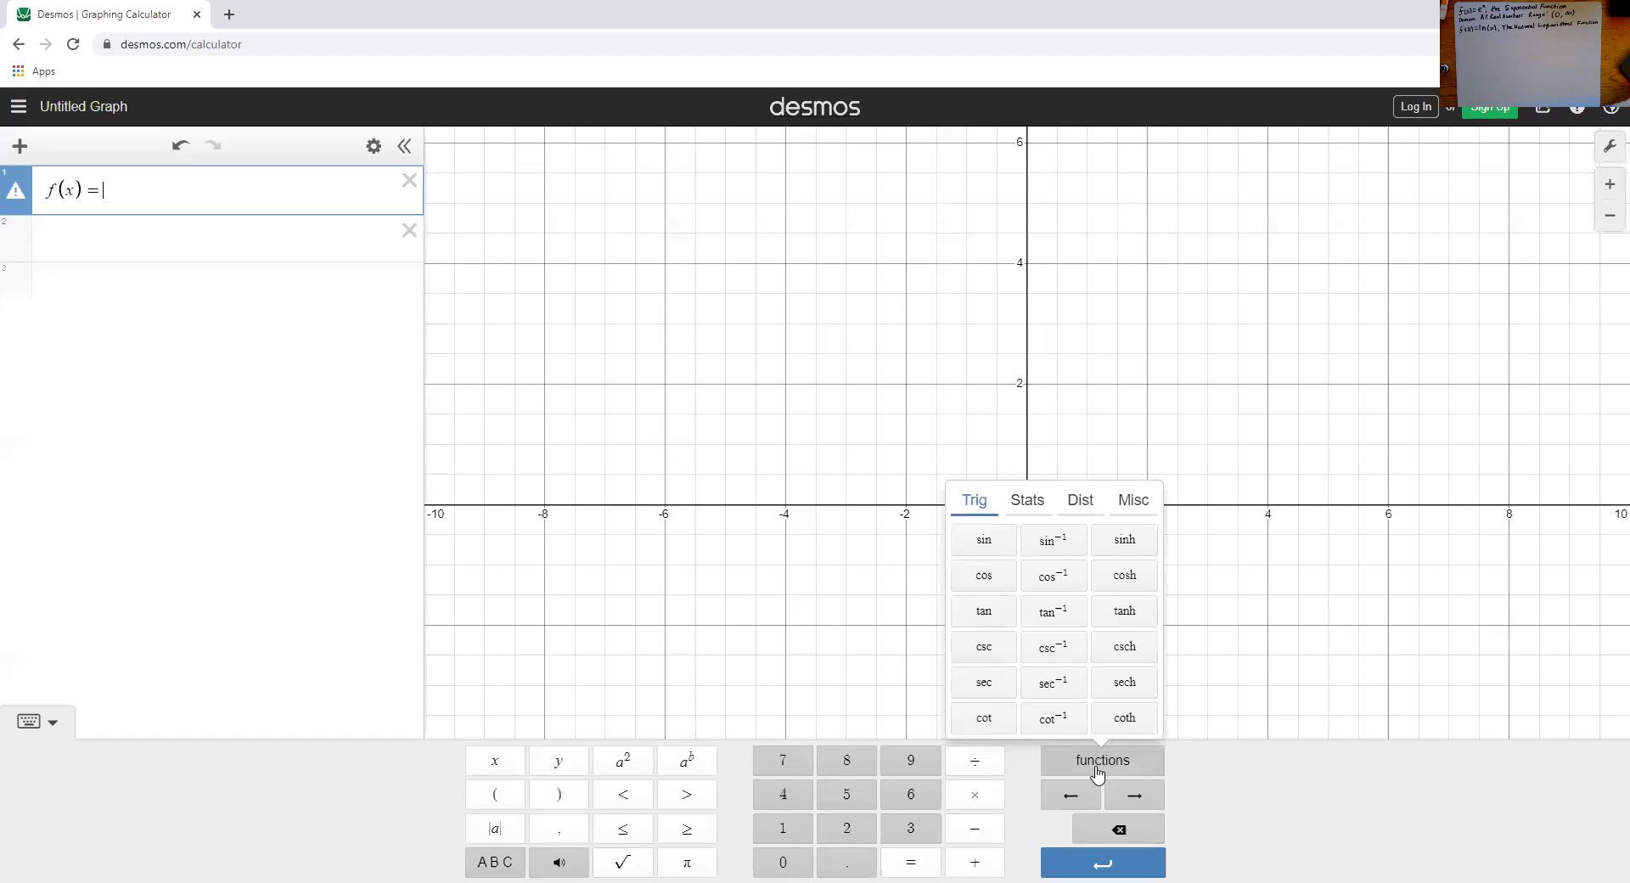
click(1028, 504)
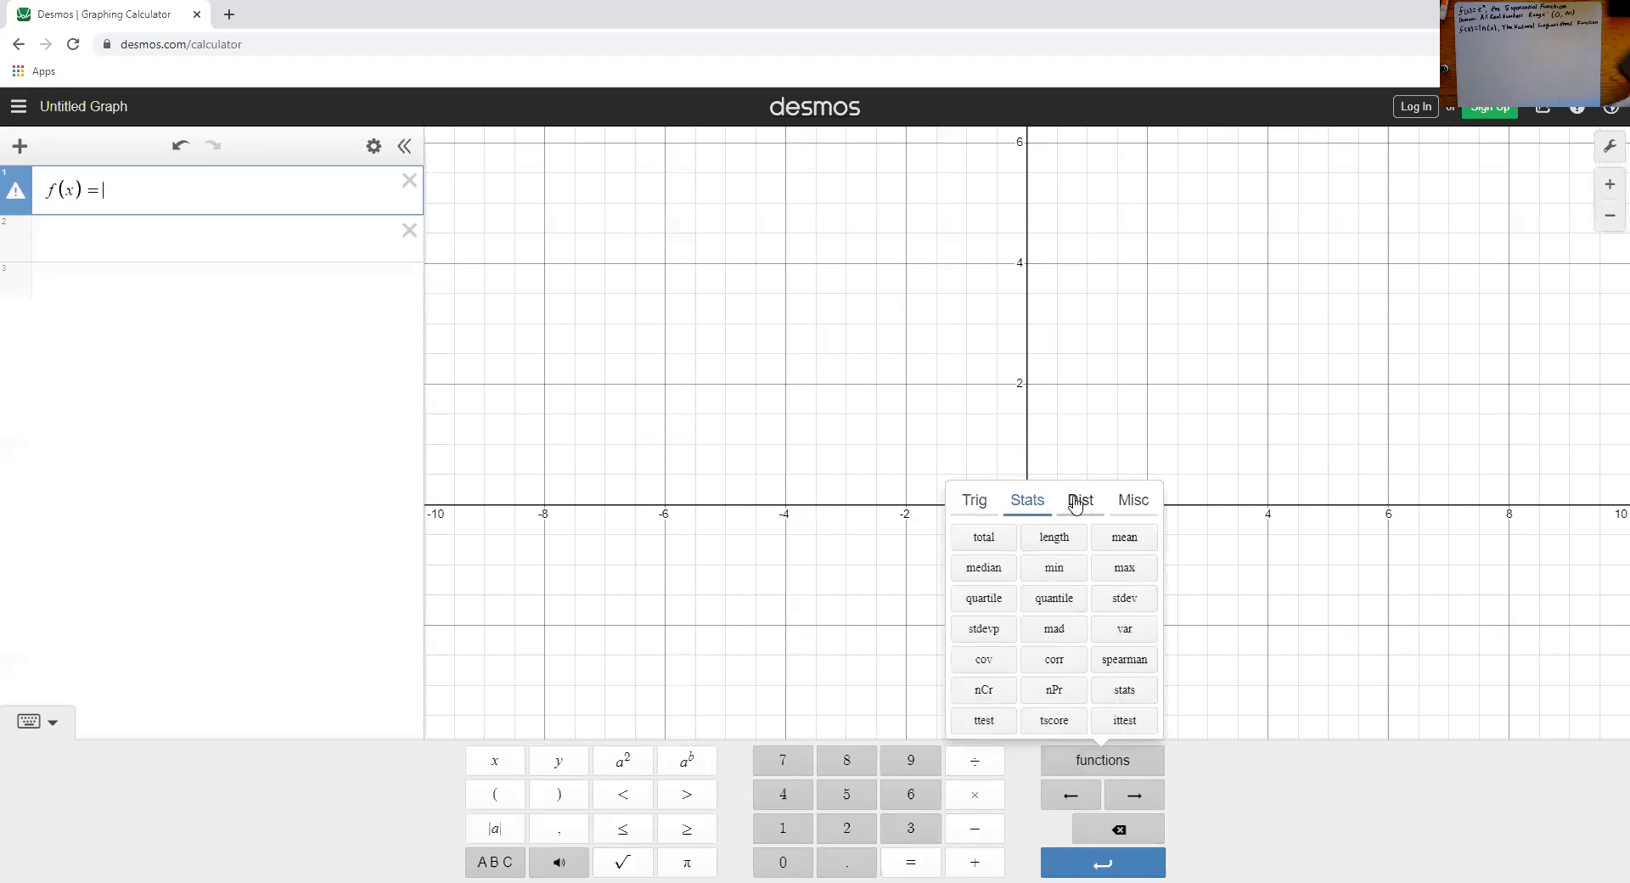
click(1077, 503)
click(1129, 504)
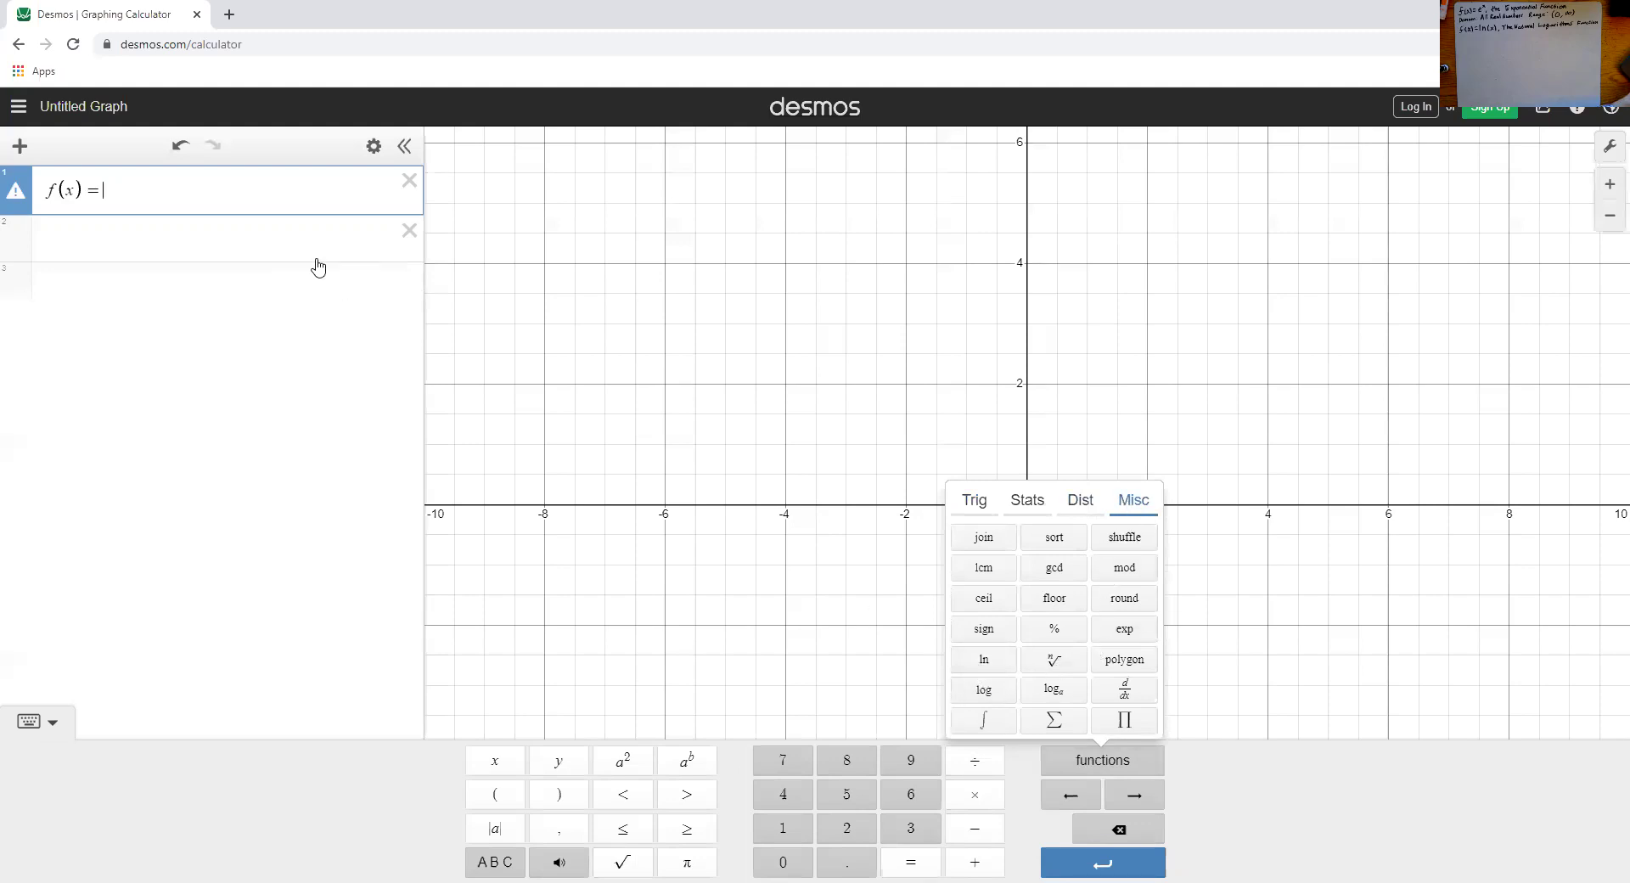
- Enter f(x) = ln(x) with the letter keypad and select the curve to show (1, 0)
click(503, 860)
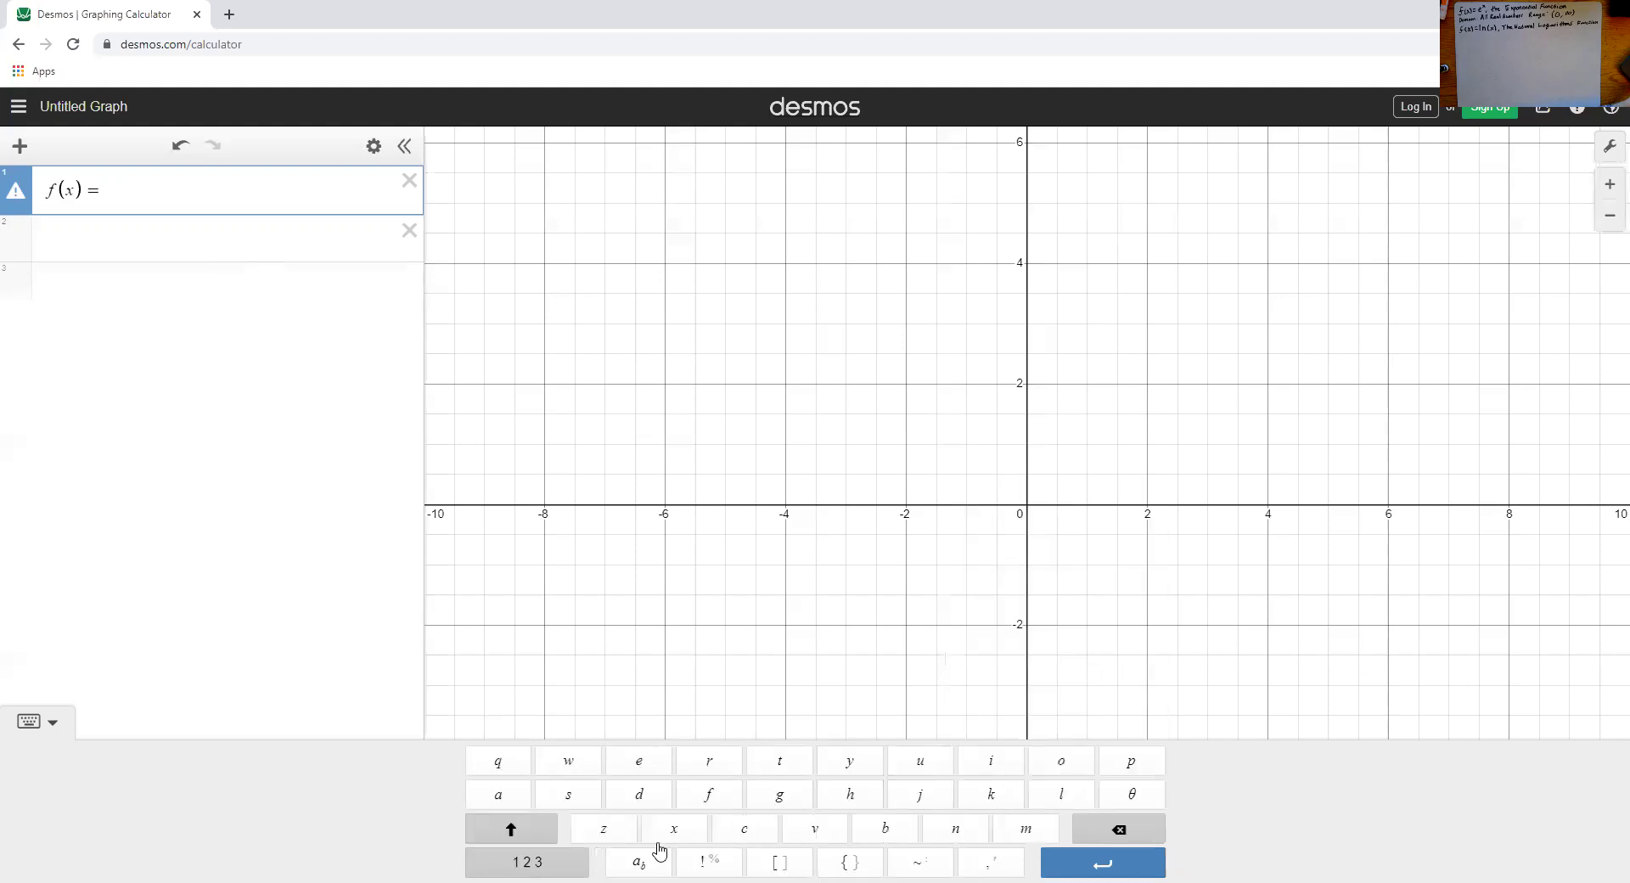
click(1062, 798)
click(955, 829)
text((x)
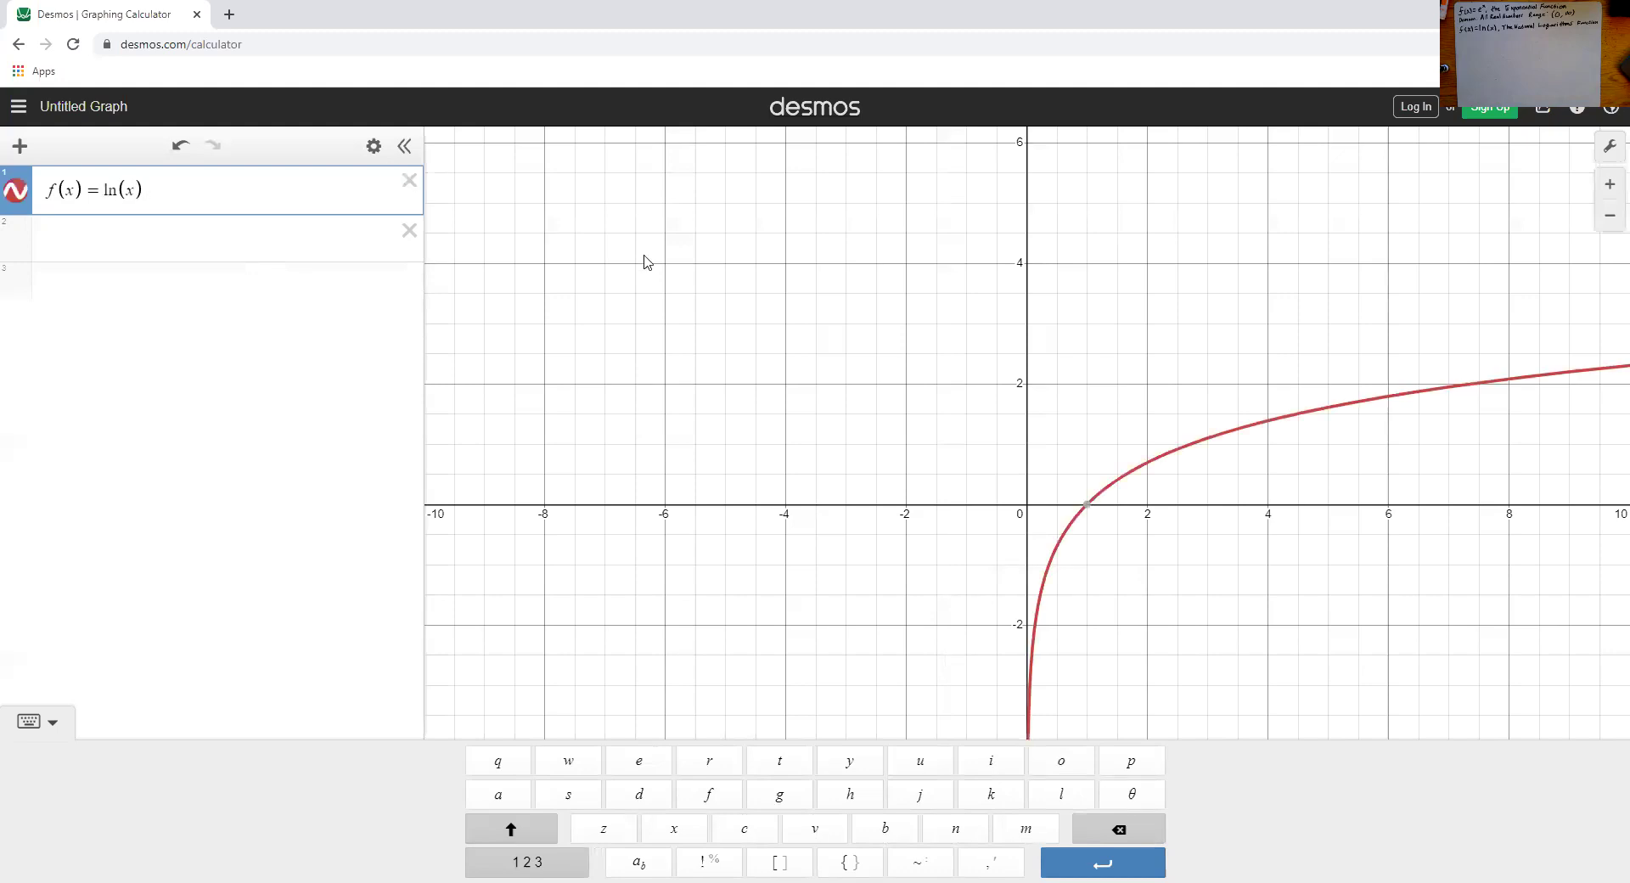
click(1119, 299)
drag(1129, 325, 942, 367)
click(1077, 430)
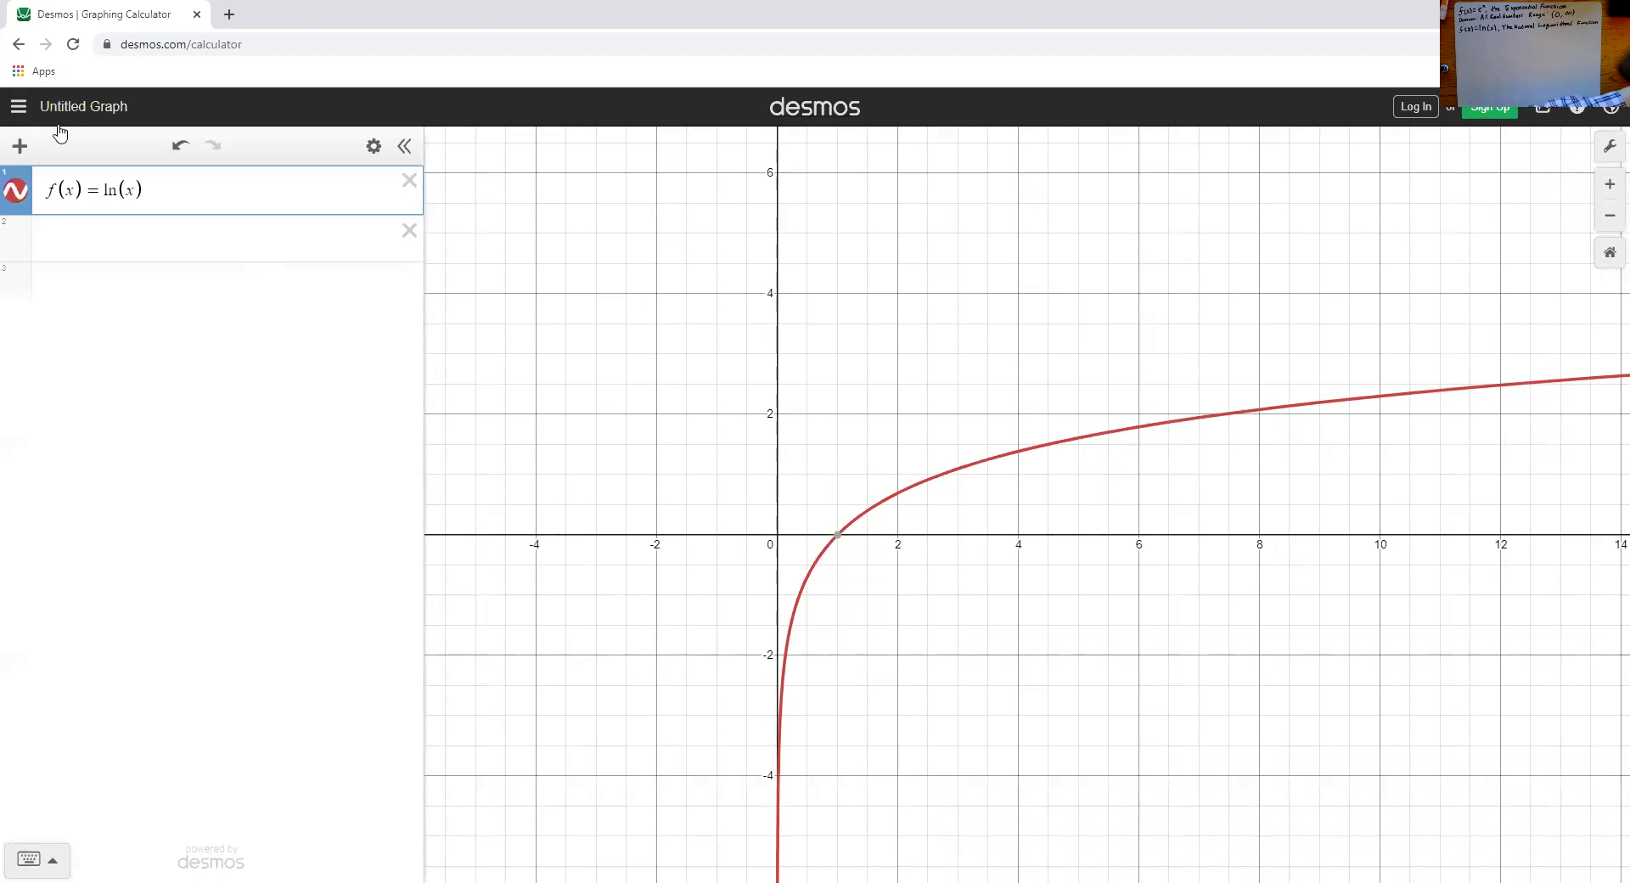
click(73, 235)
text(f()
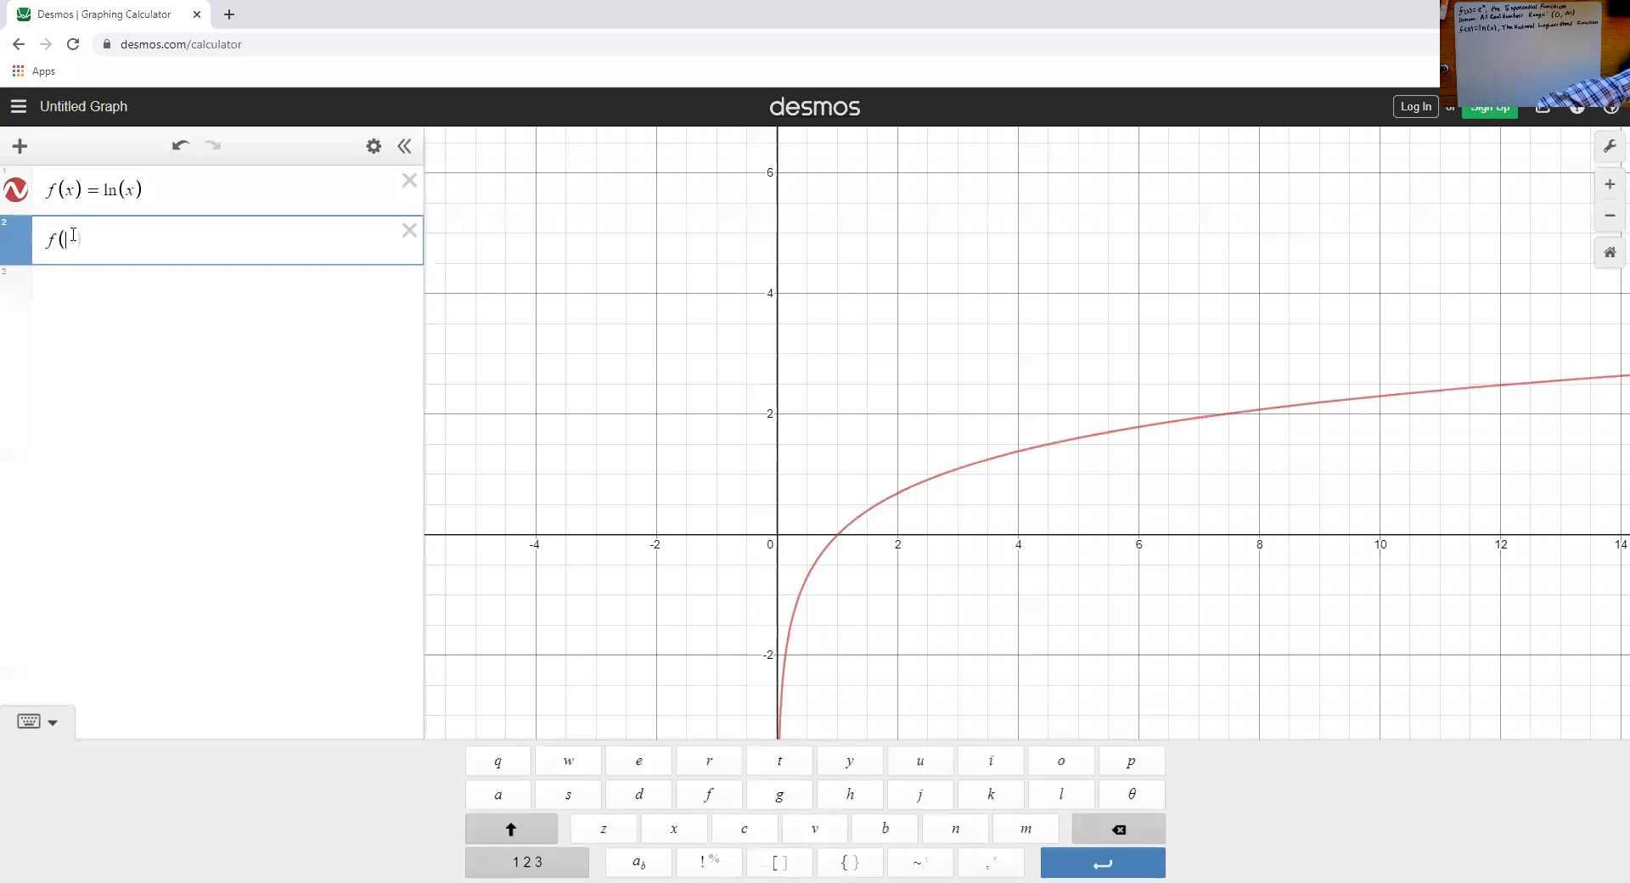
text(x)=e^x)
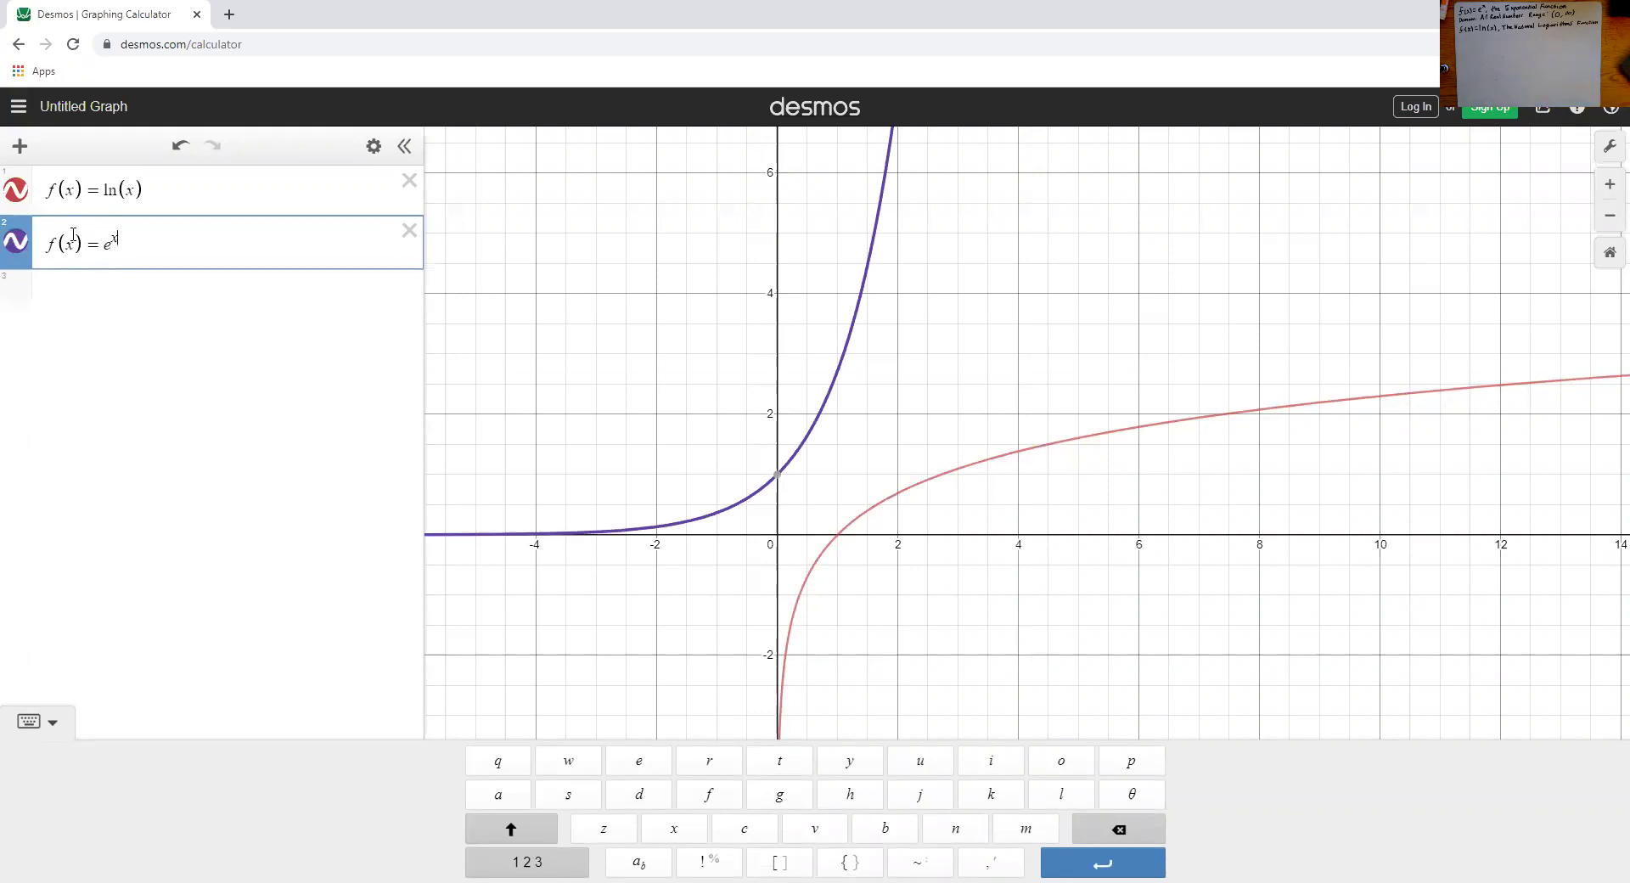
click(770, 556)
drag(844, 539, 977, 447)
click(909, 418)
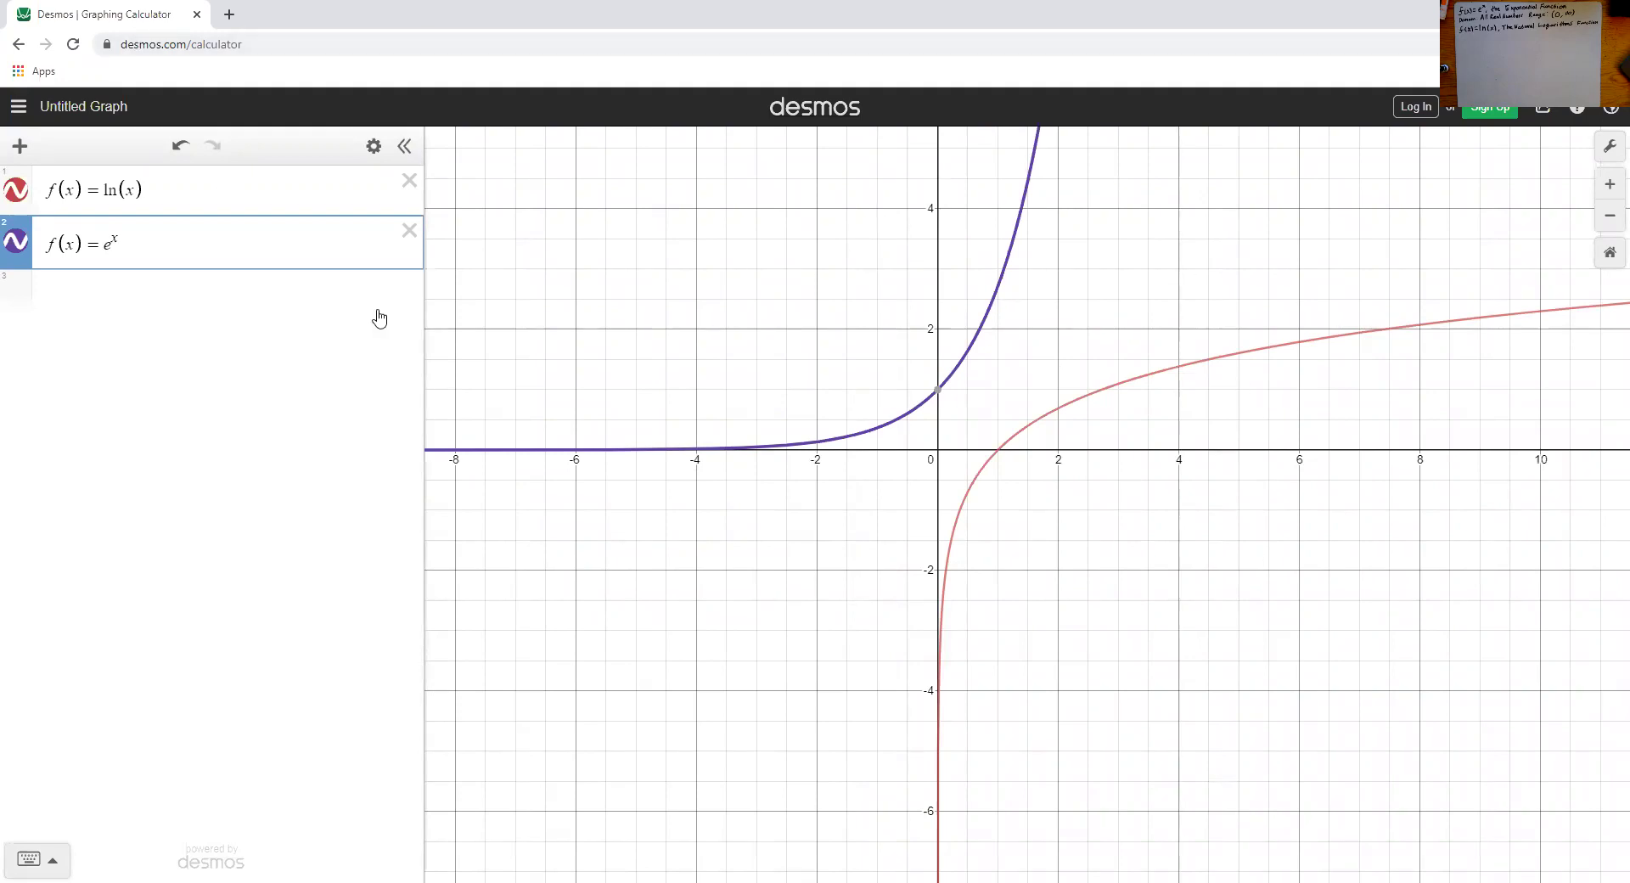
click(410, 230)
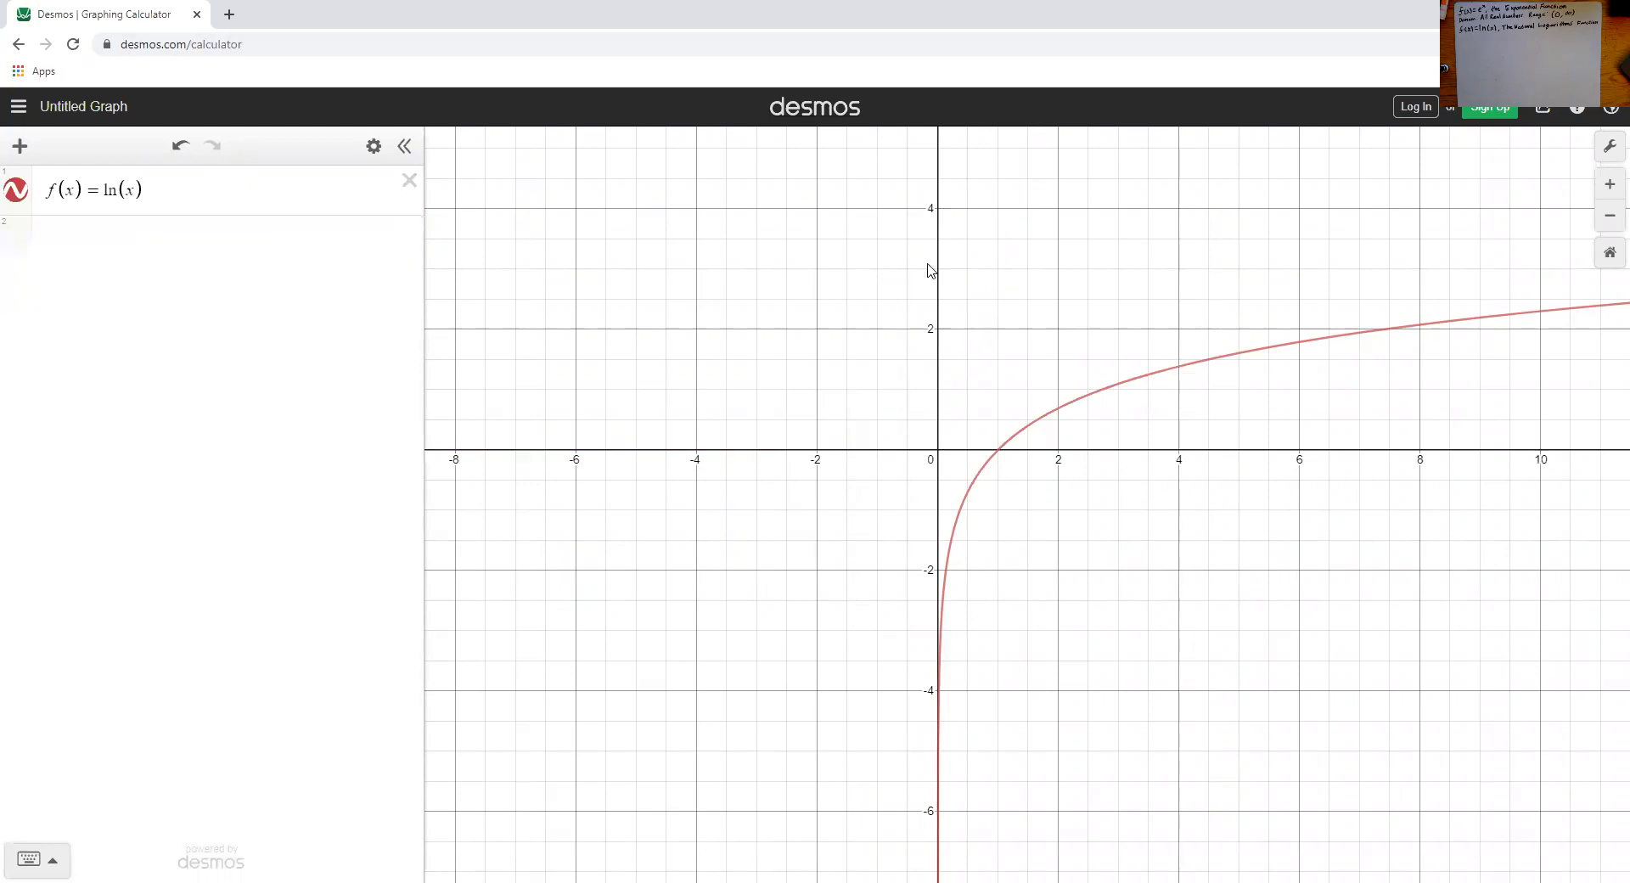
click(1121, 383)
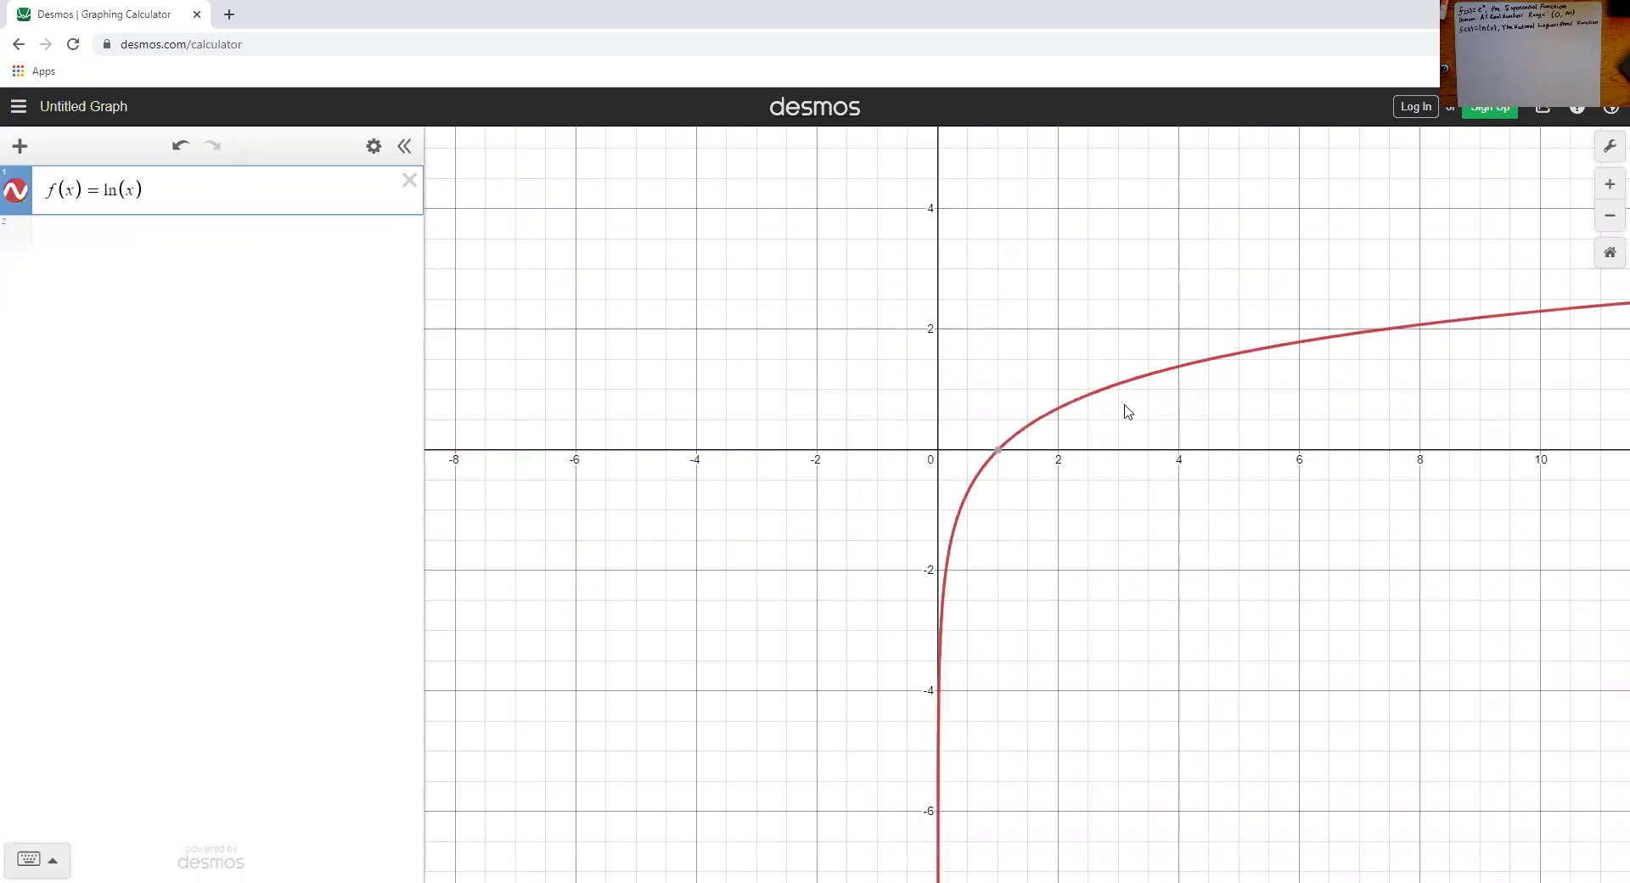
drag(1131, 407, 954, 475)
click(972, 452)
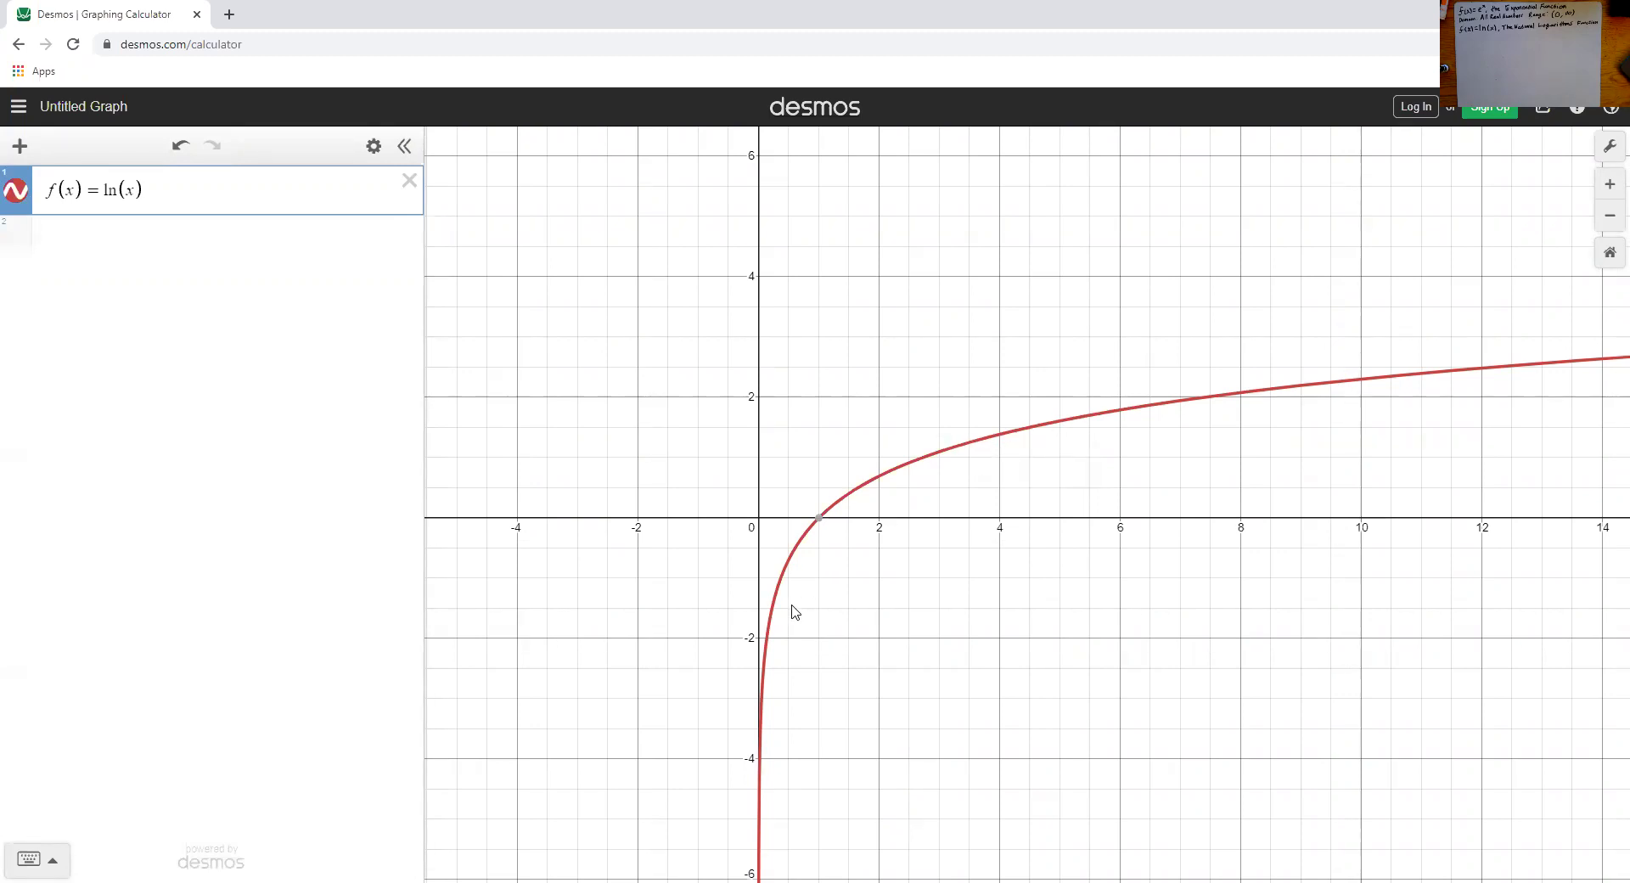
- Select the ln(x) curve and pan far right to follow its slow growth
drag(795, 580, 782, 582)
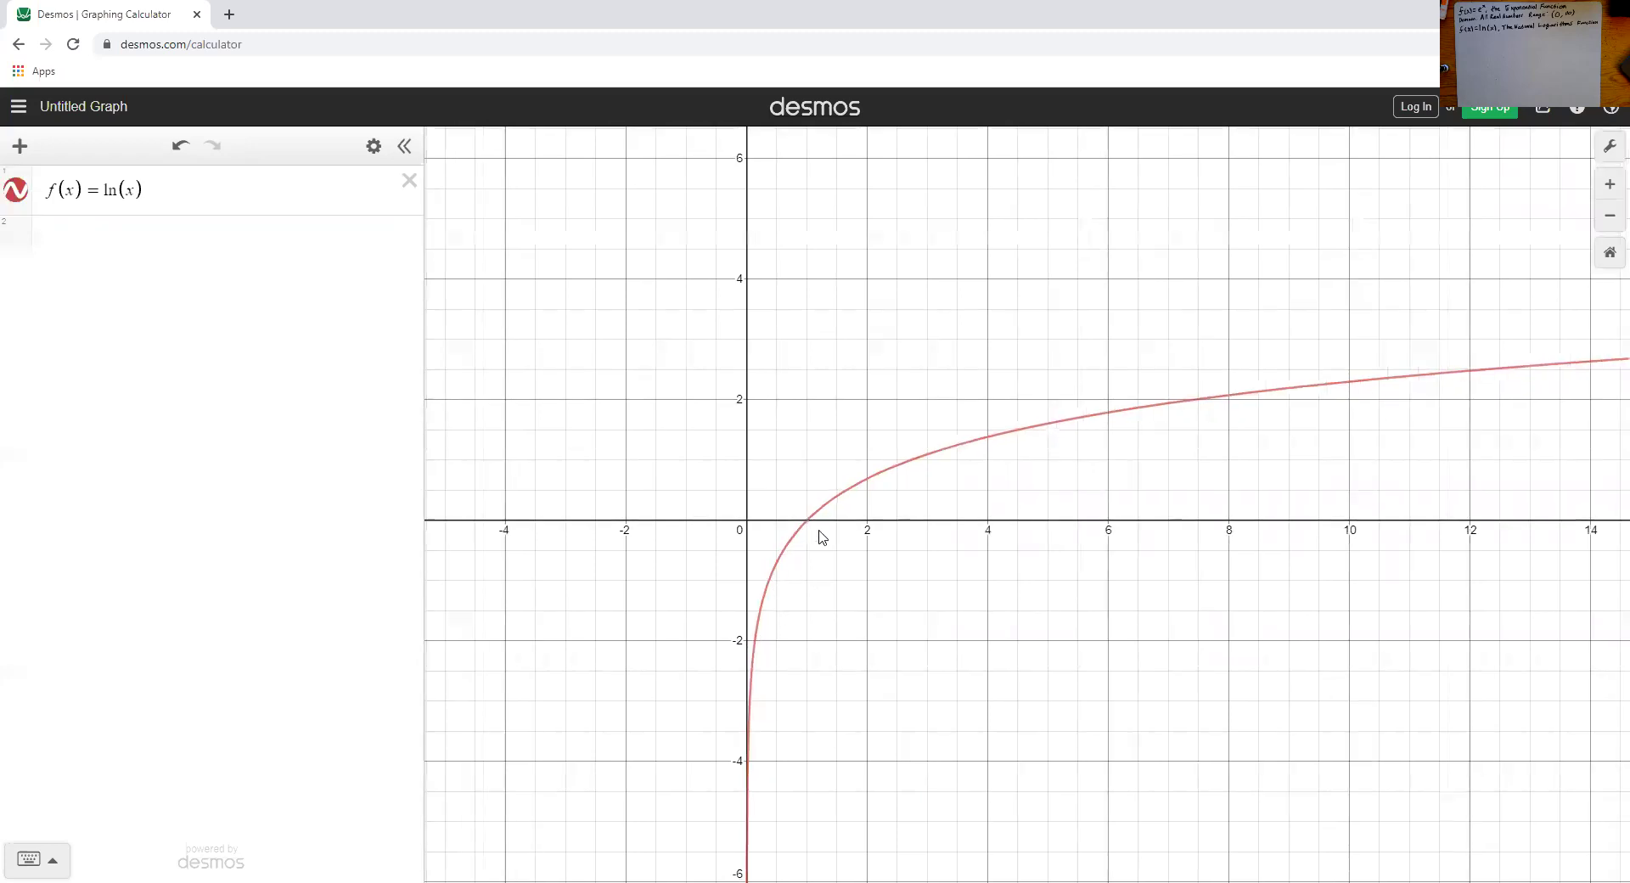
click(849, 492)
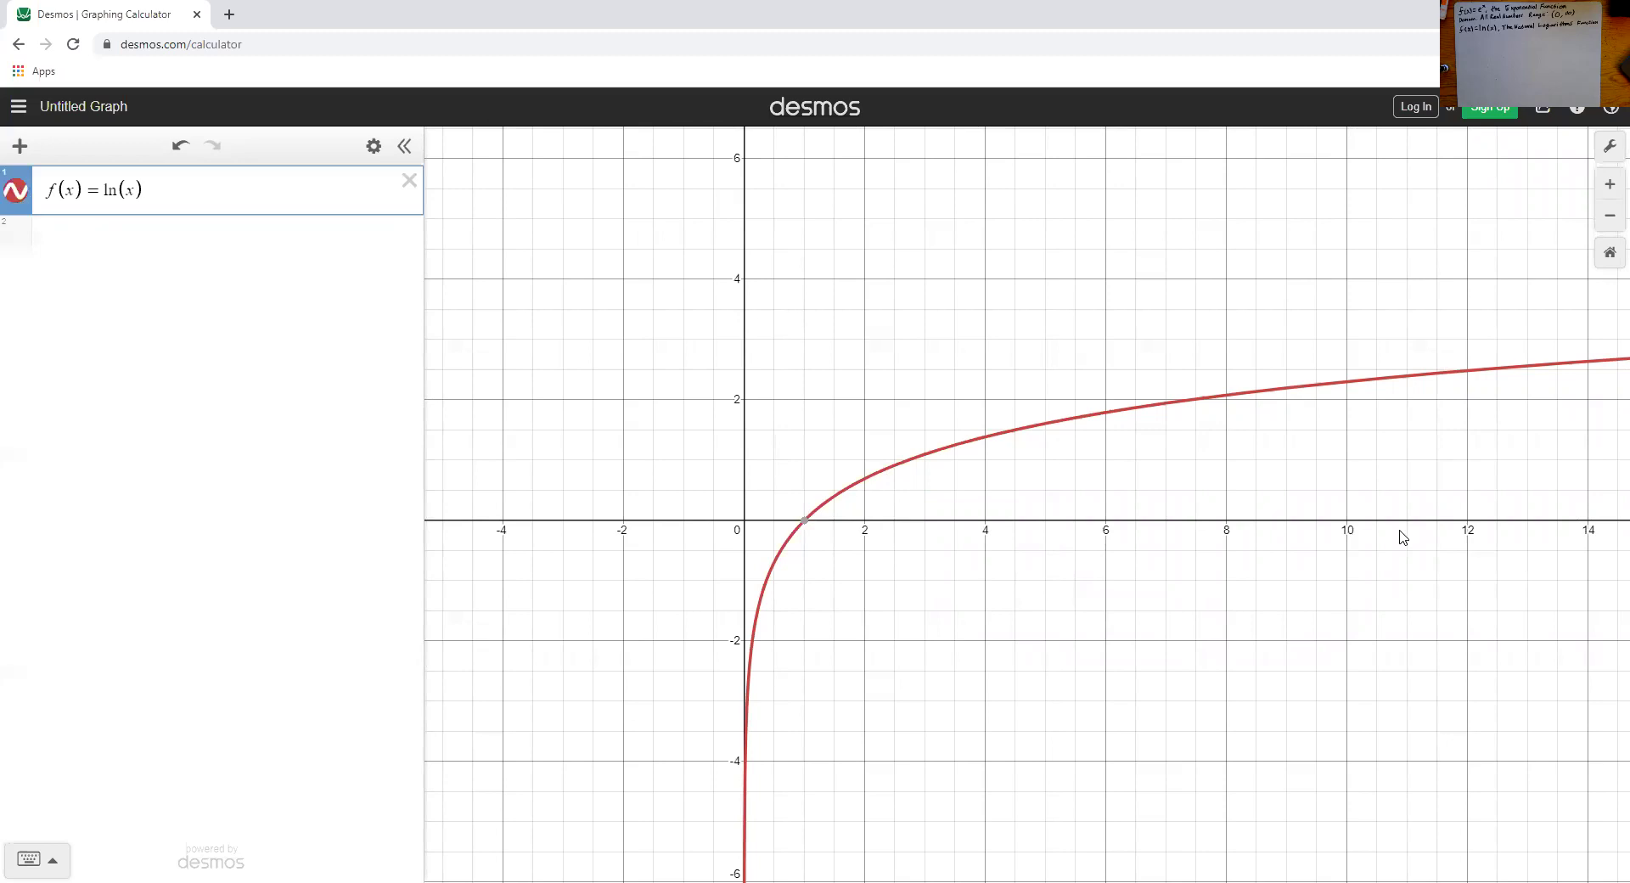
drag(1403, 536, 299, 594)
drag(1435, 510, 43, 575)
drag(1530, 511, 73, 550)
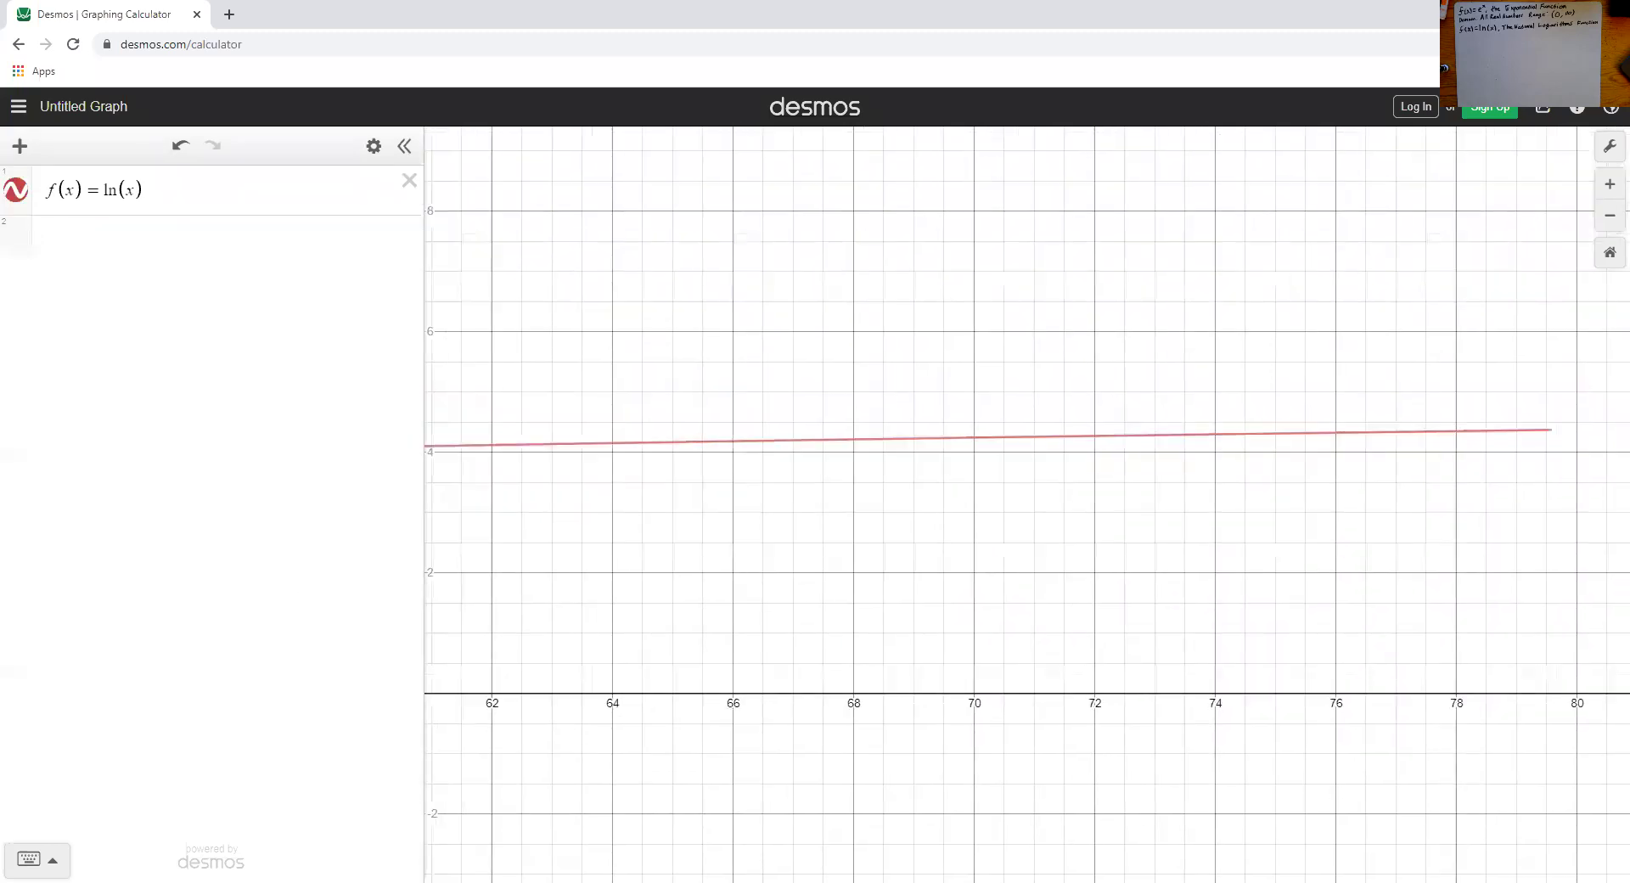
drag(1601, 567, 364, 724)
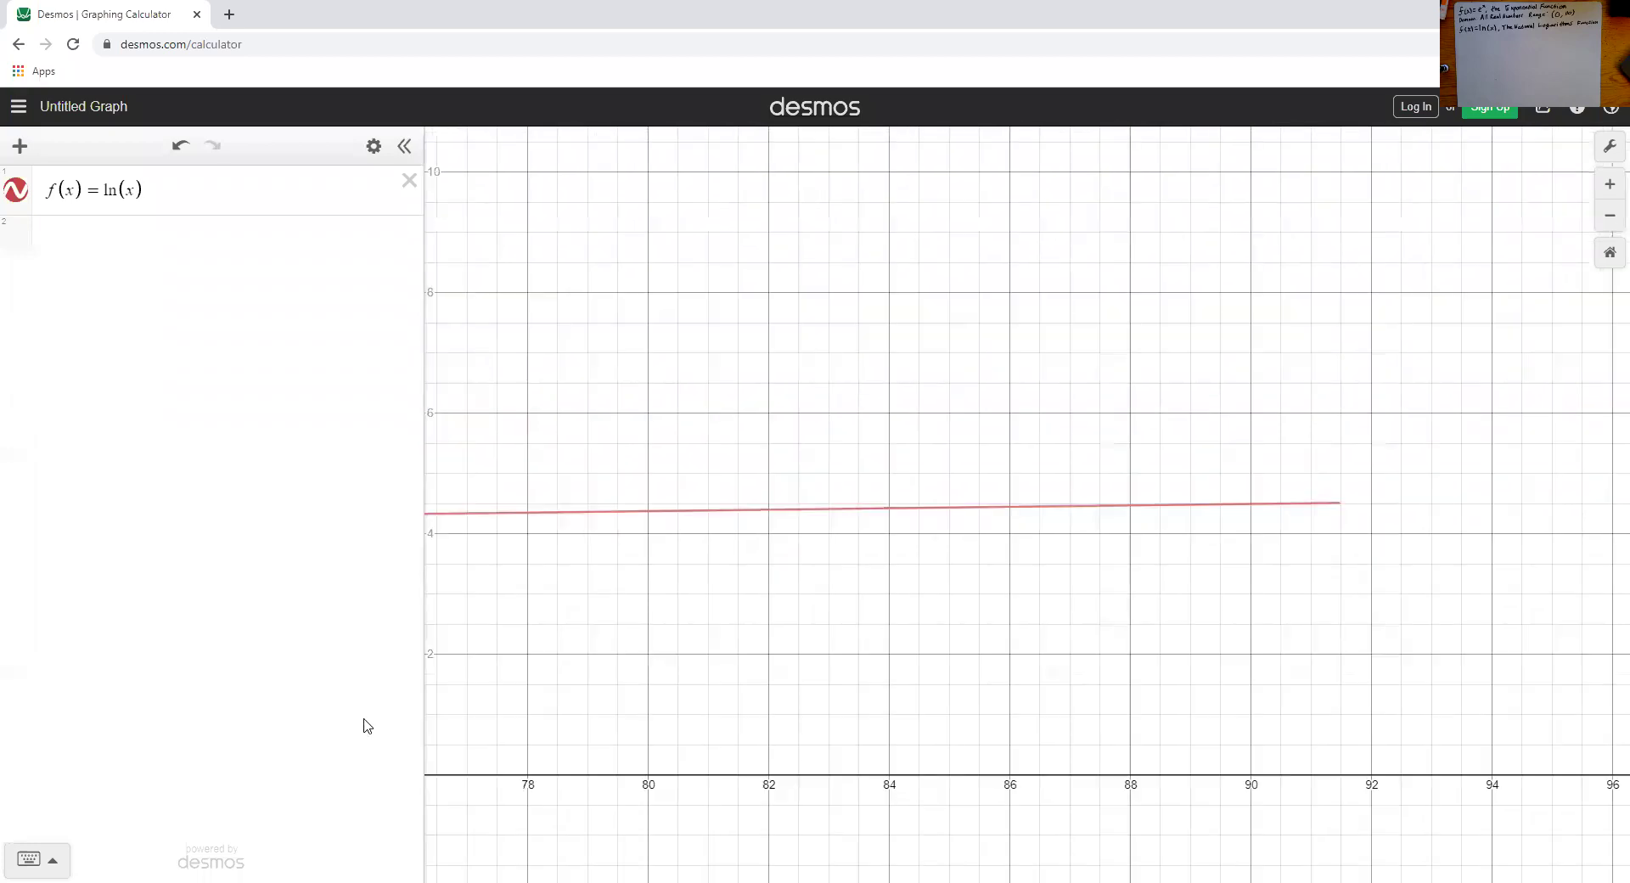
drag(1604, 677, 351, 594)
drag(647, 592, 214, 584)
drag(1289, 508, 77, 320)
- Restore the standard view, nudge the graph, then return to the default -10 to 10 window
click(1609, 253)
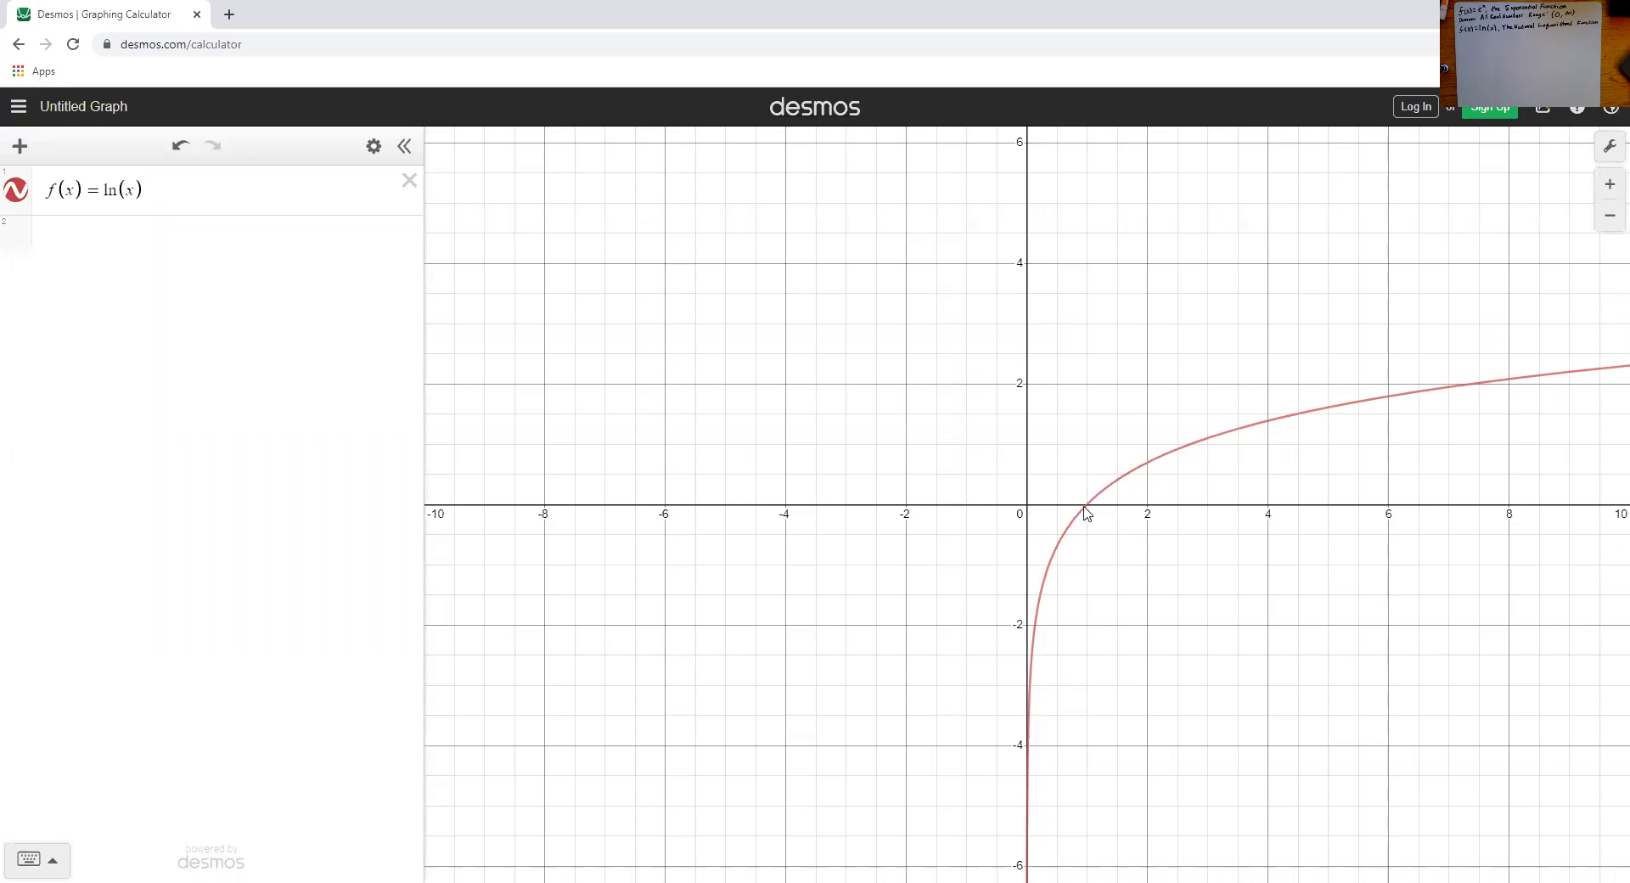
drag(1303, 512, 800, 865)
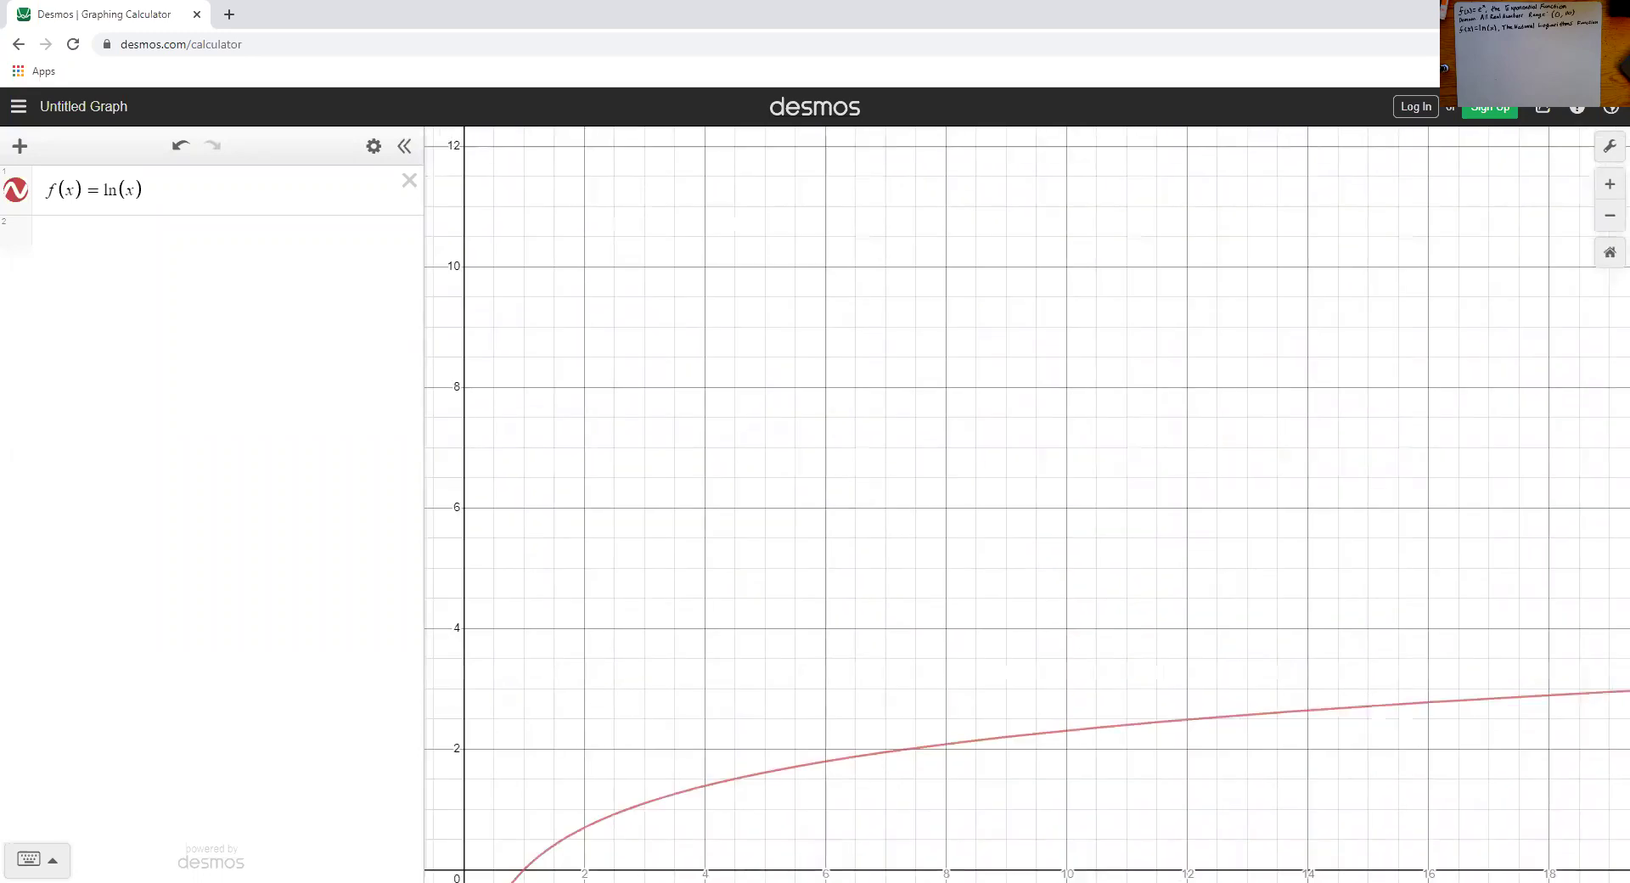
drag(775, 243, 790, 194)
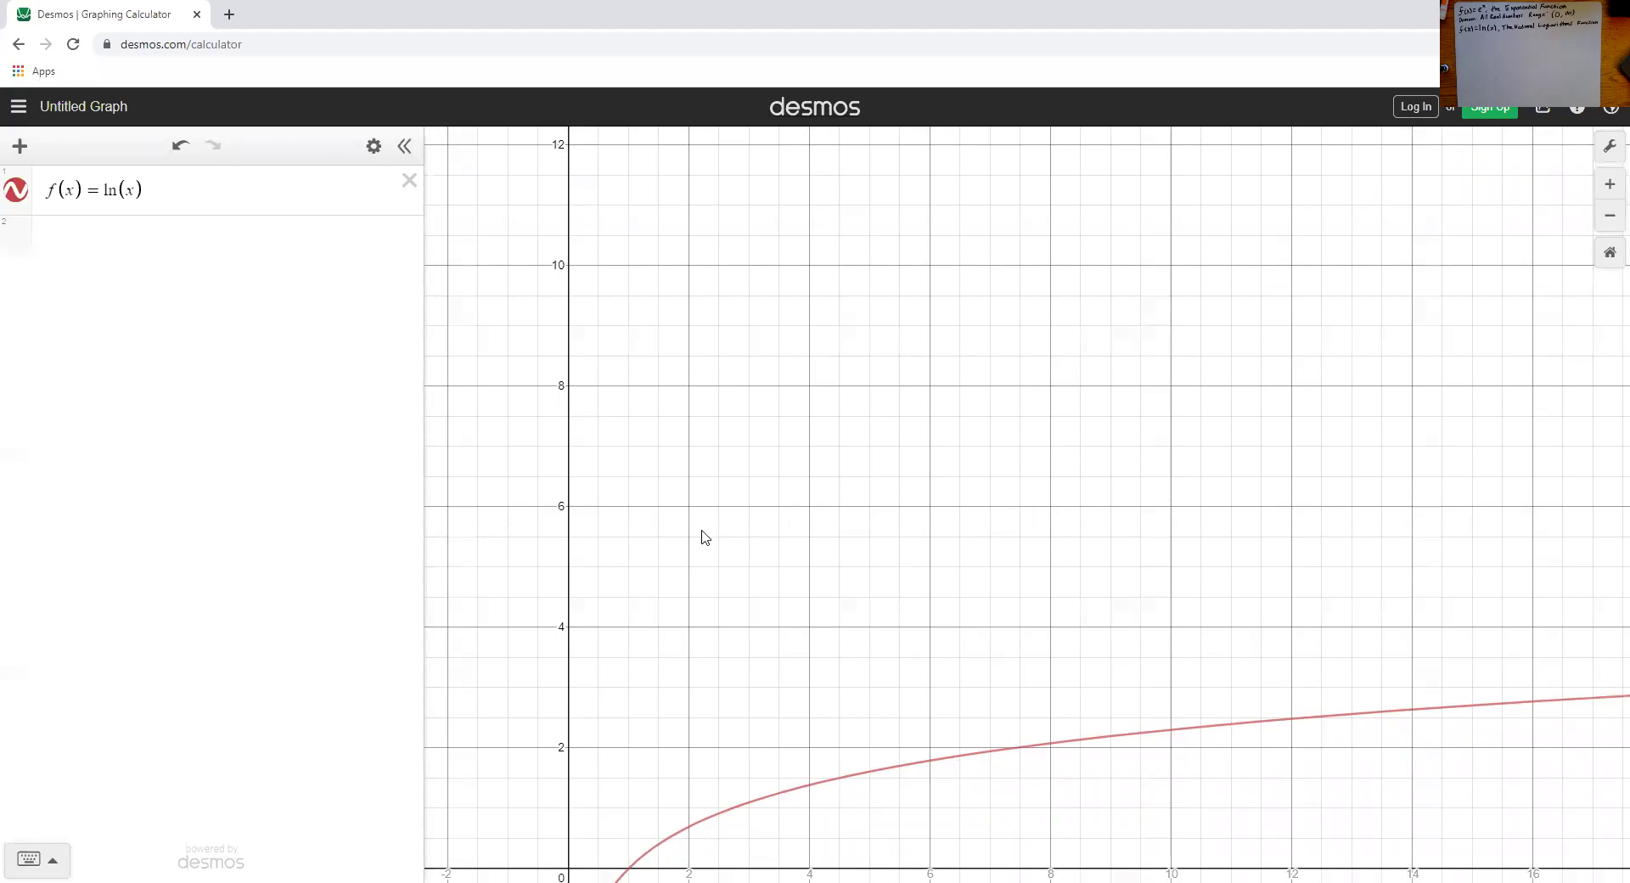
click(1610, 252)
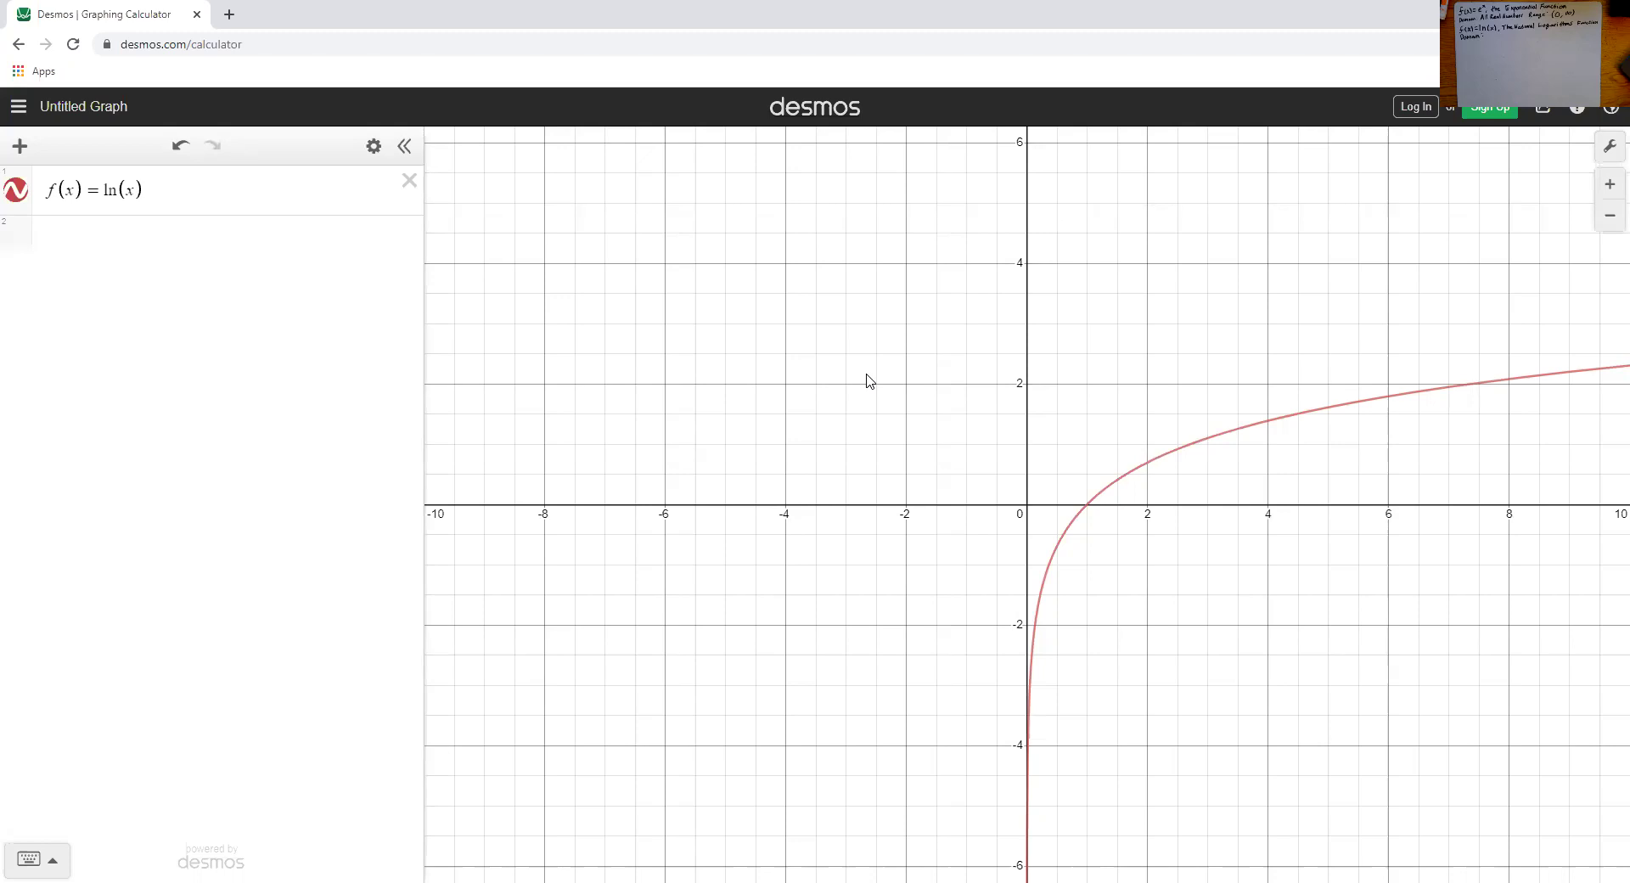
click(1598, 216)
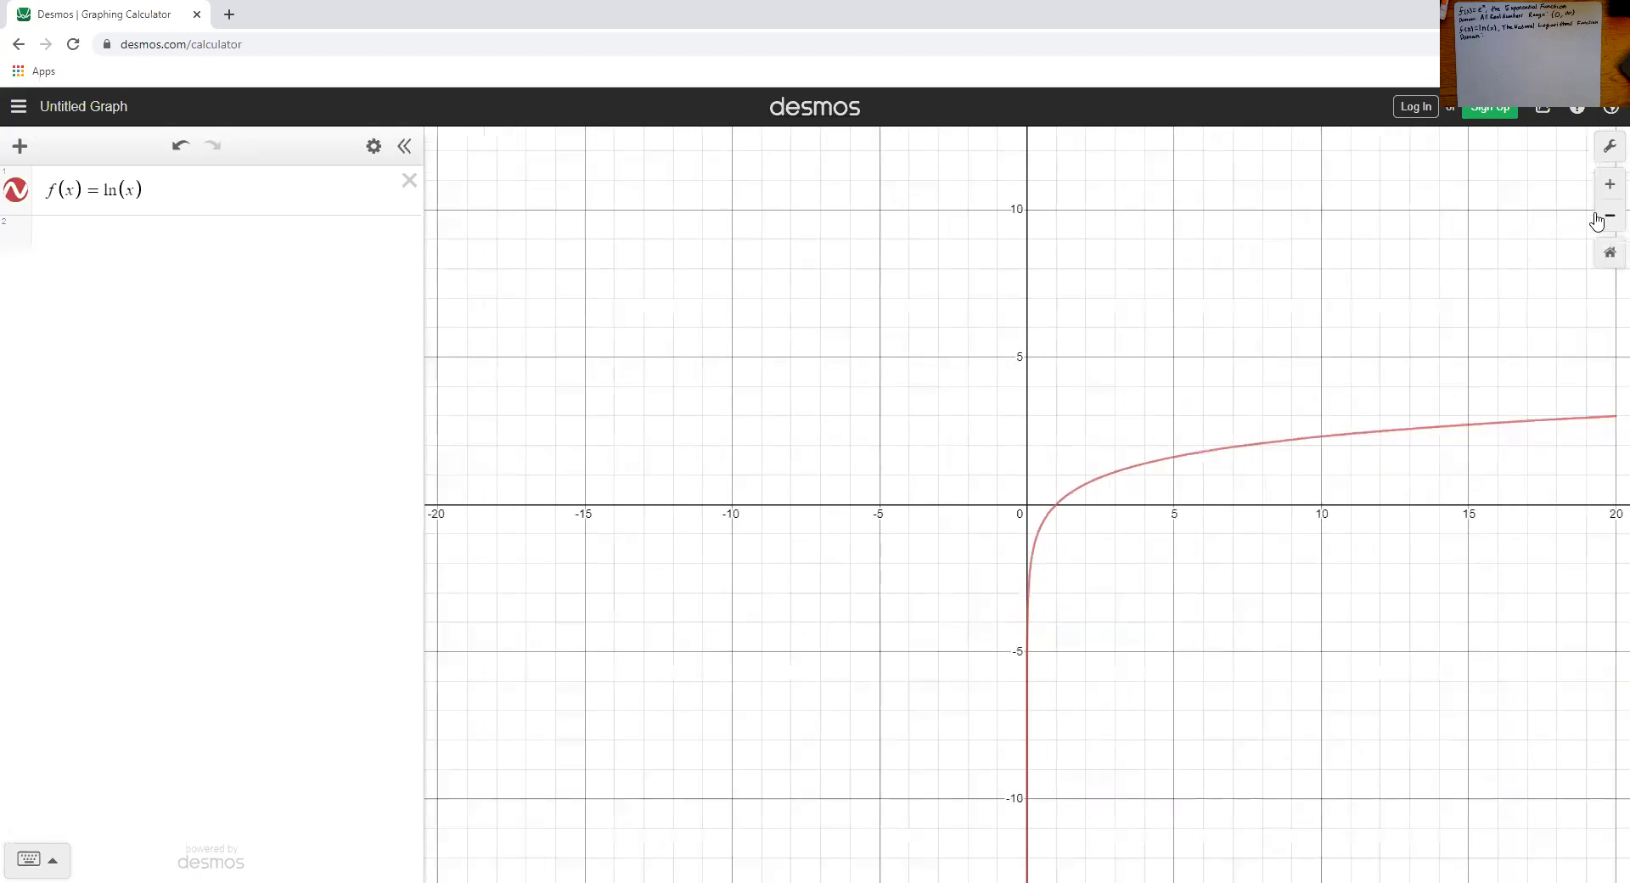
double_click(1598, 216)
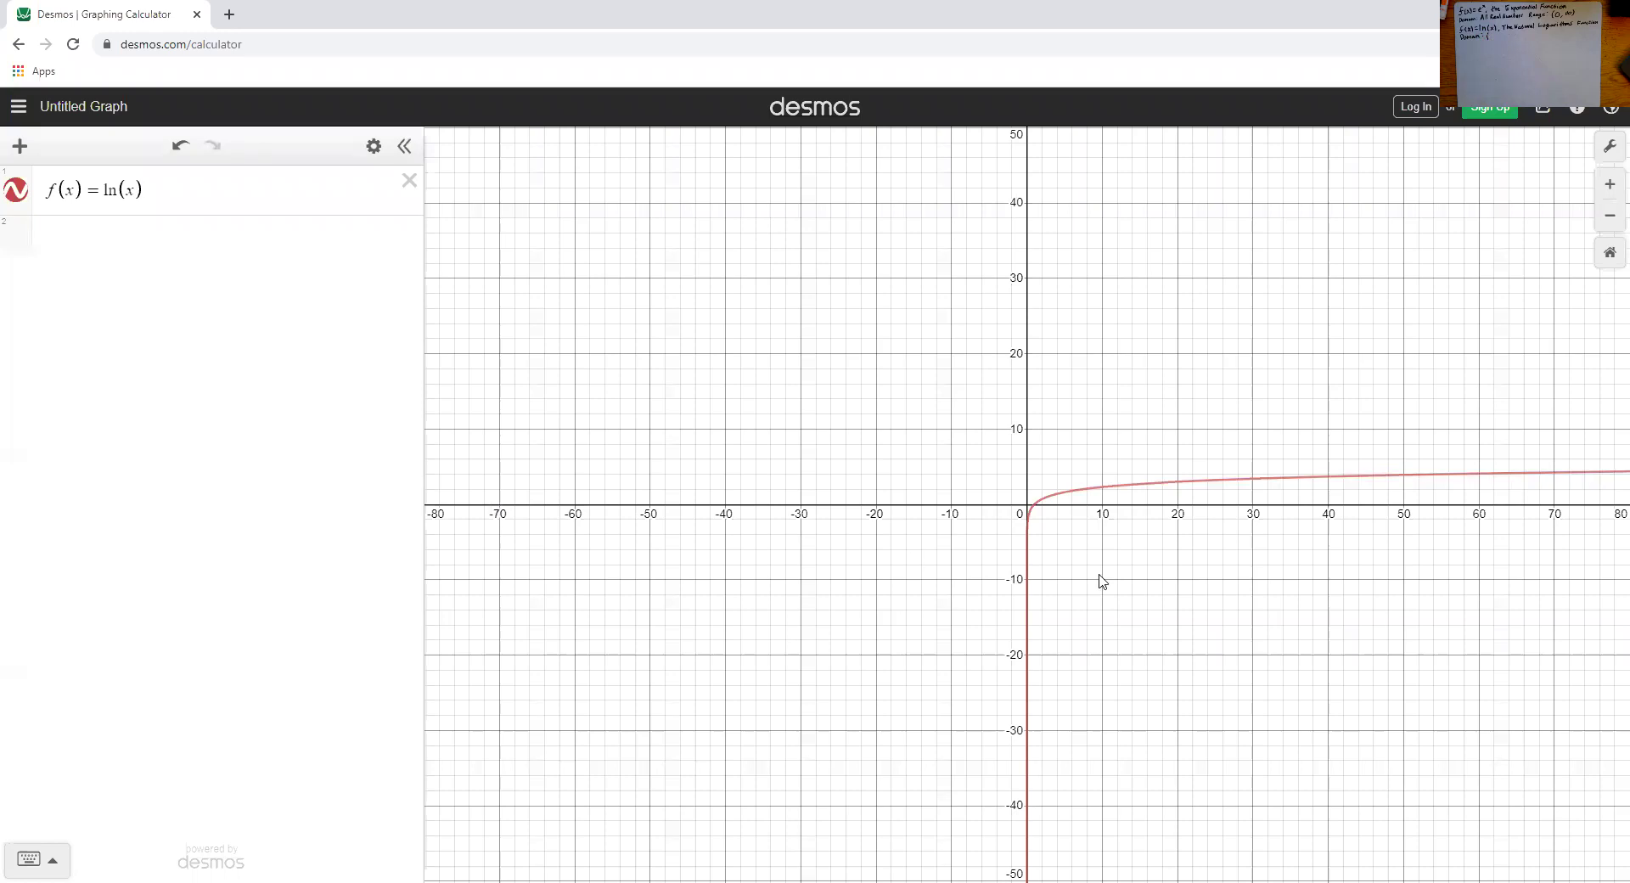
click(1609, 184)
click(1609, 184)
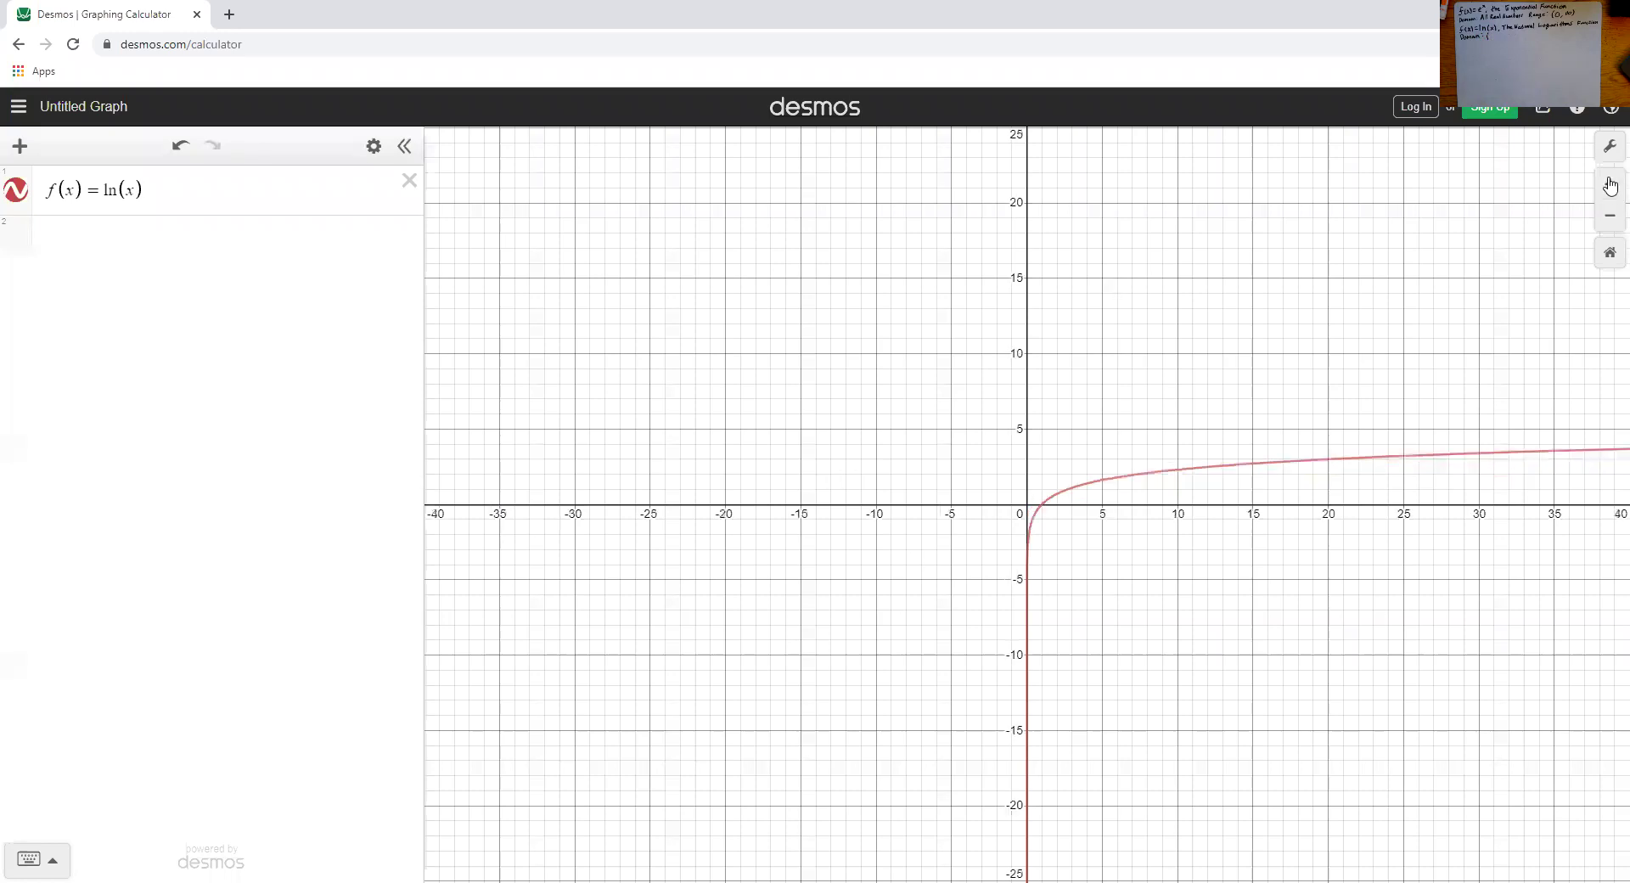
click(1609, 184)
click(1610, 184)
drag(1218, 514, 1212, 441)
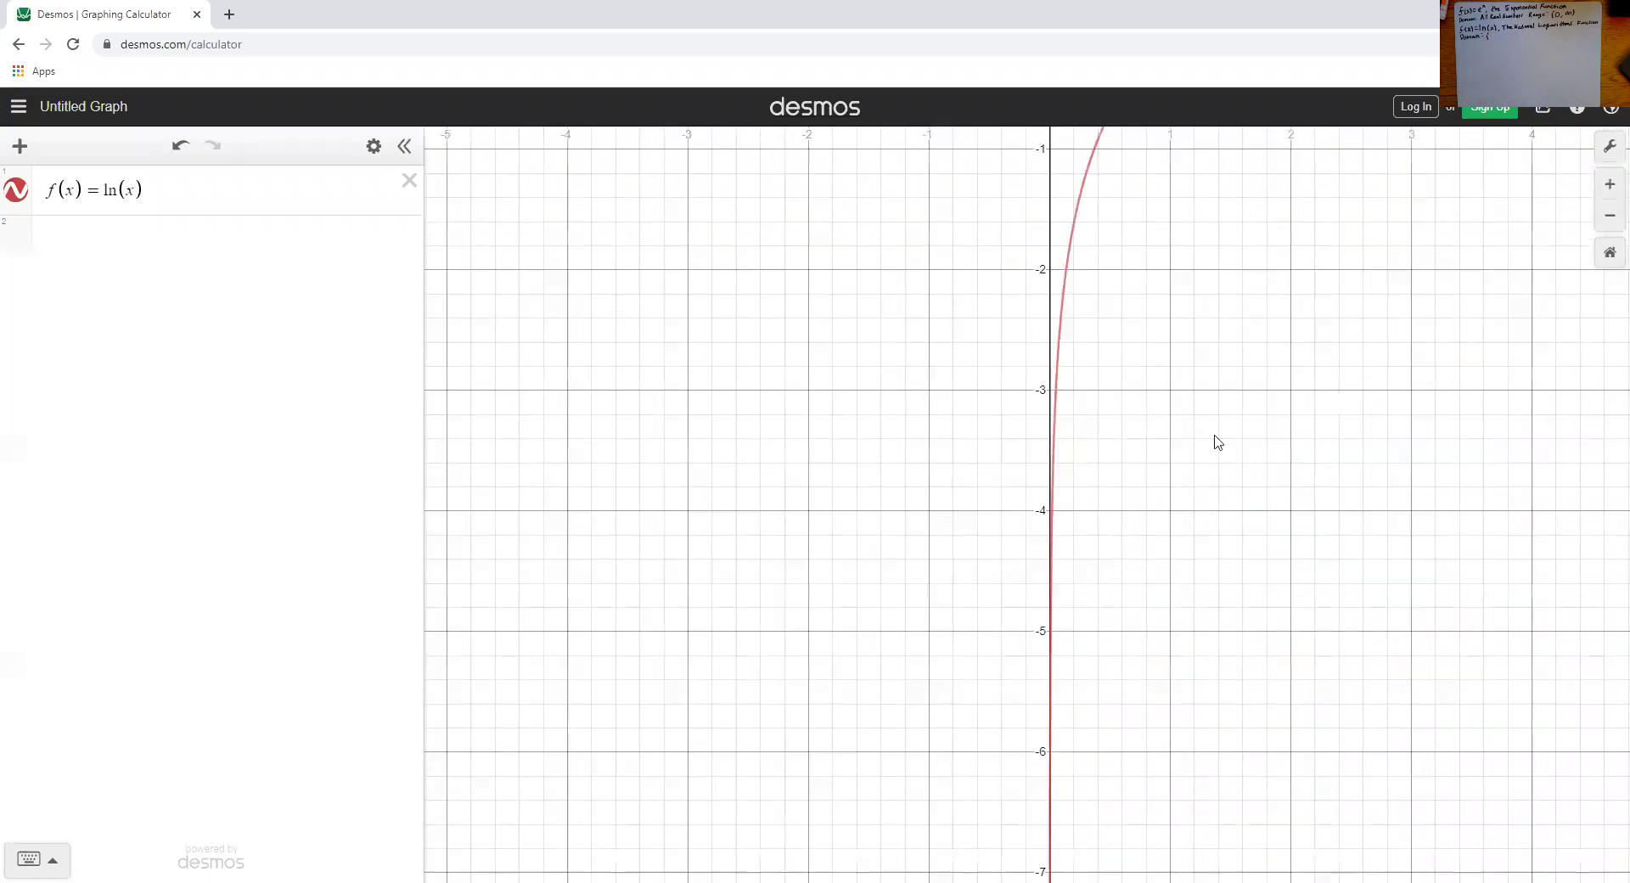
click(1609, 184)
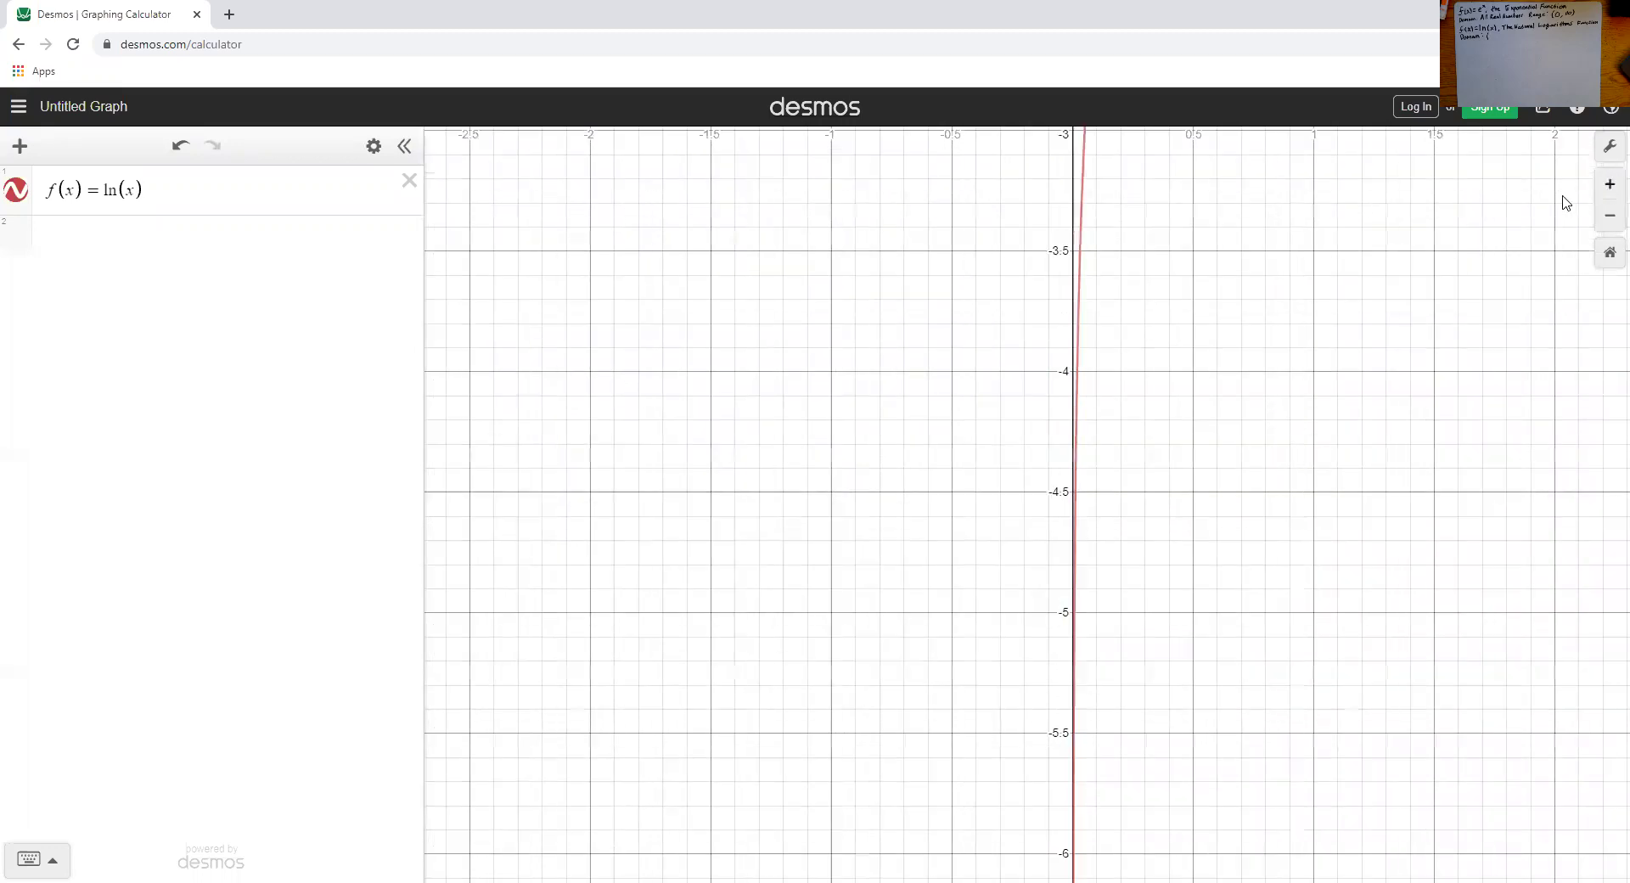
scroll(1443, 219, up, 3)
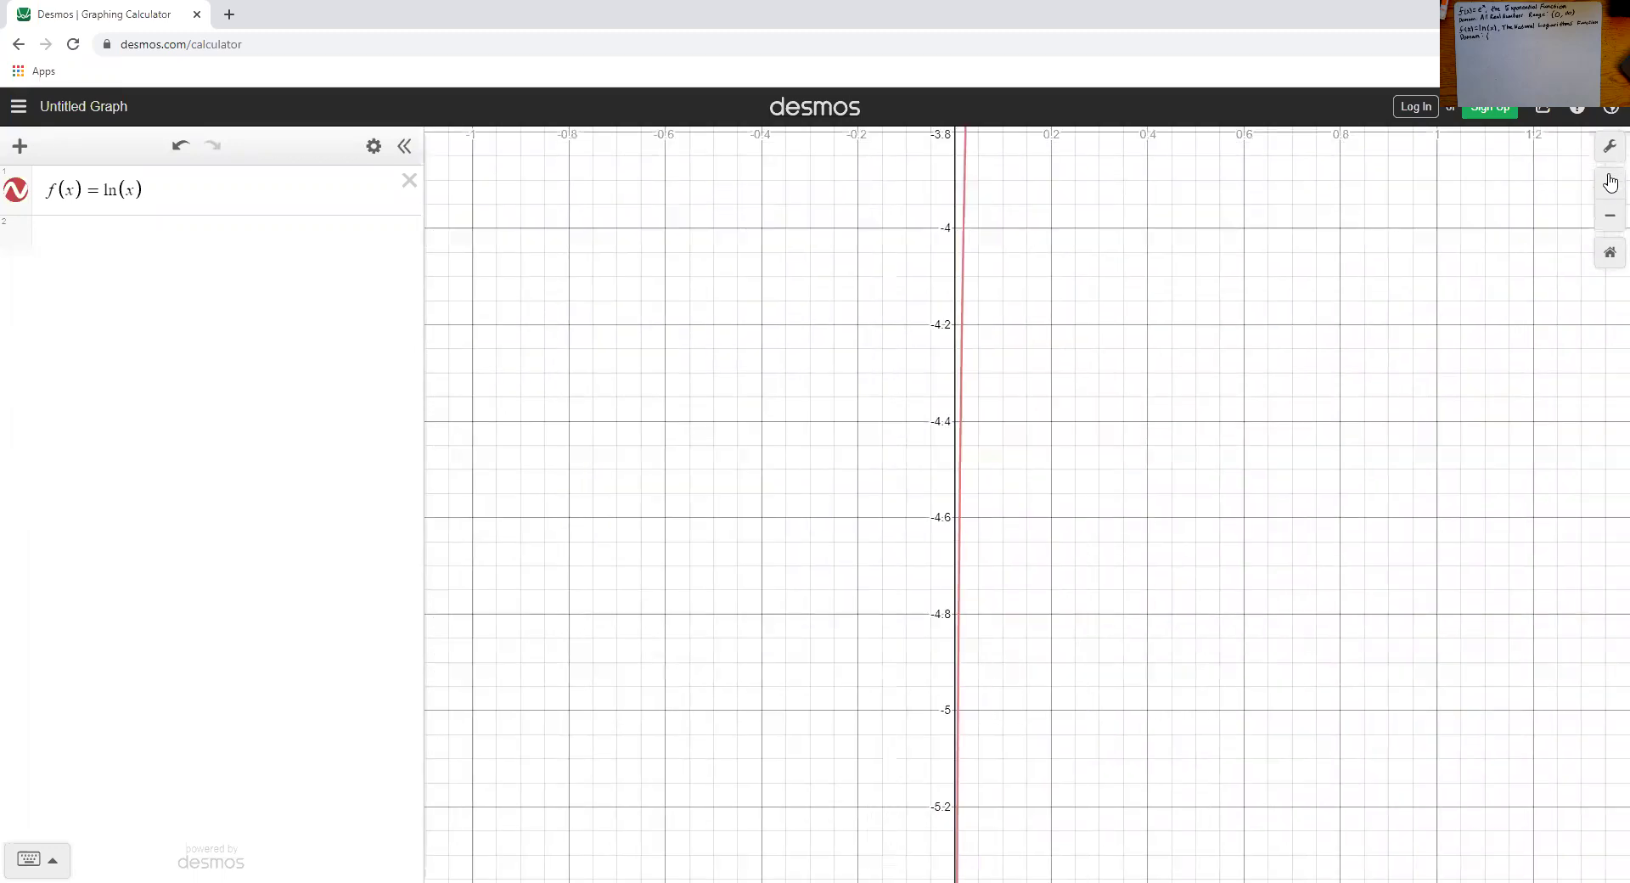
click(1610, 184)
click(1610, 184)
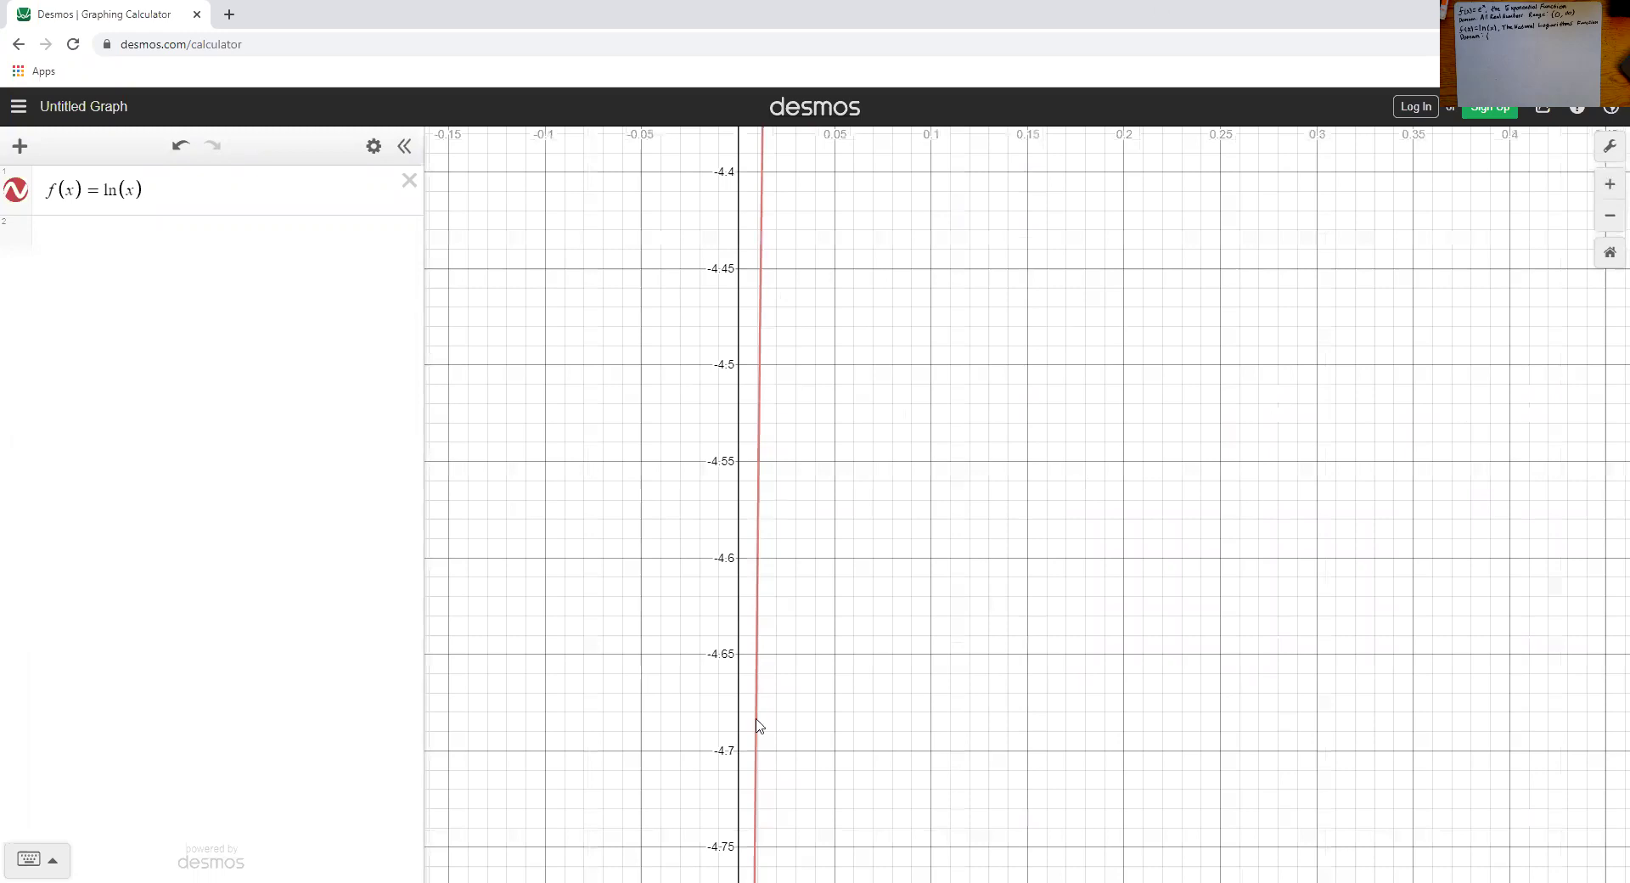
drag(756, 727, 877, 744)
click(868, 759)
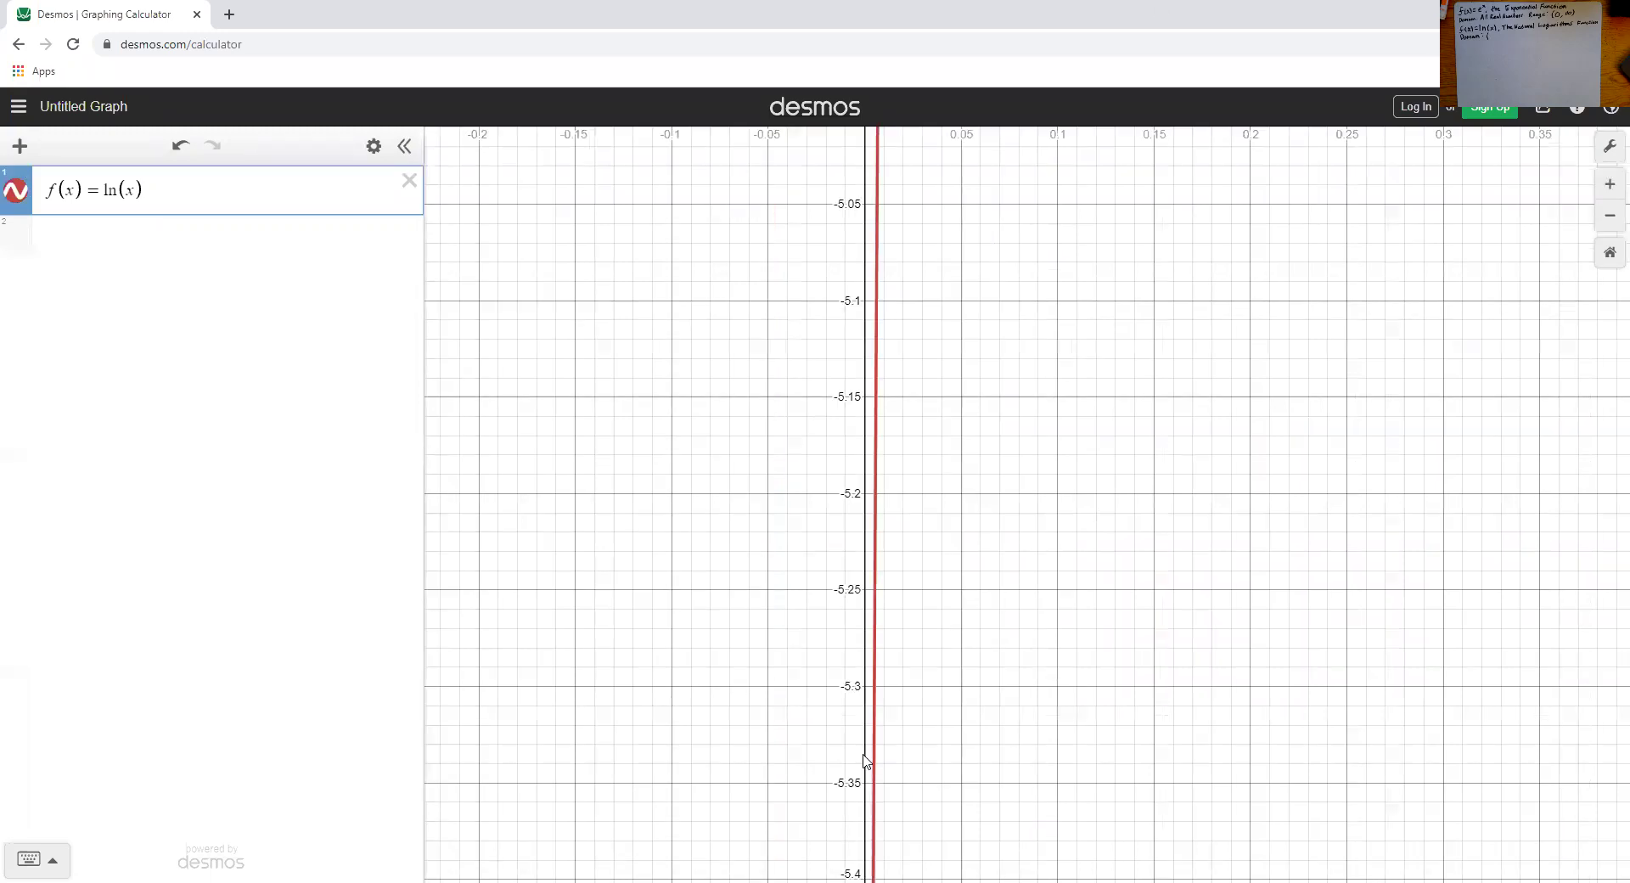
click(1611, 255)
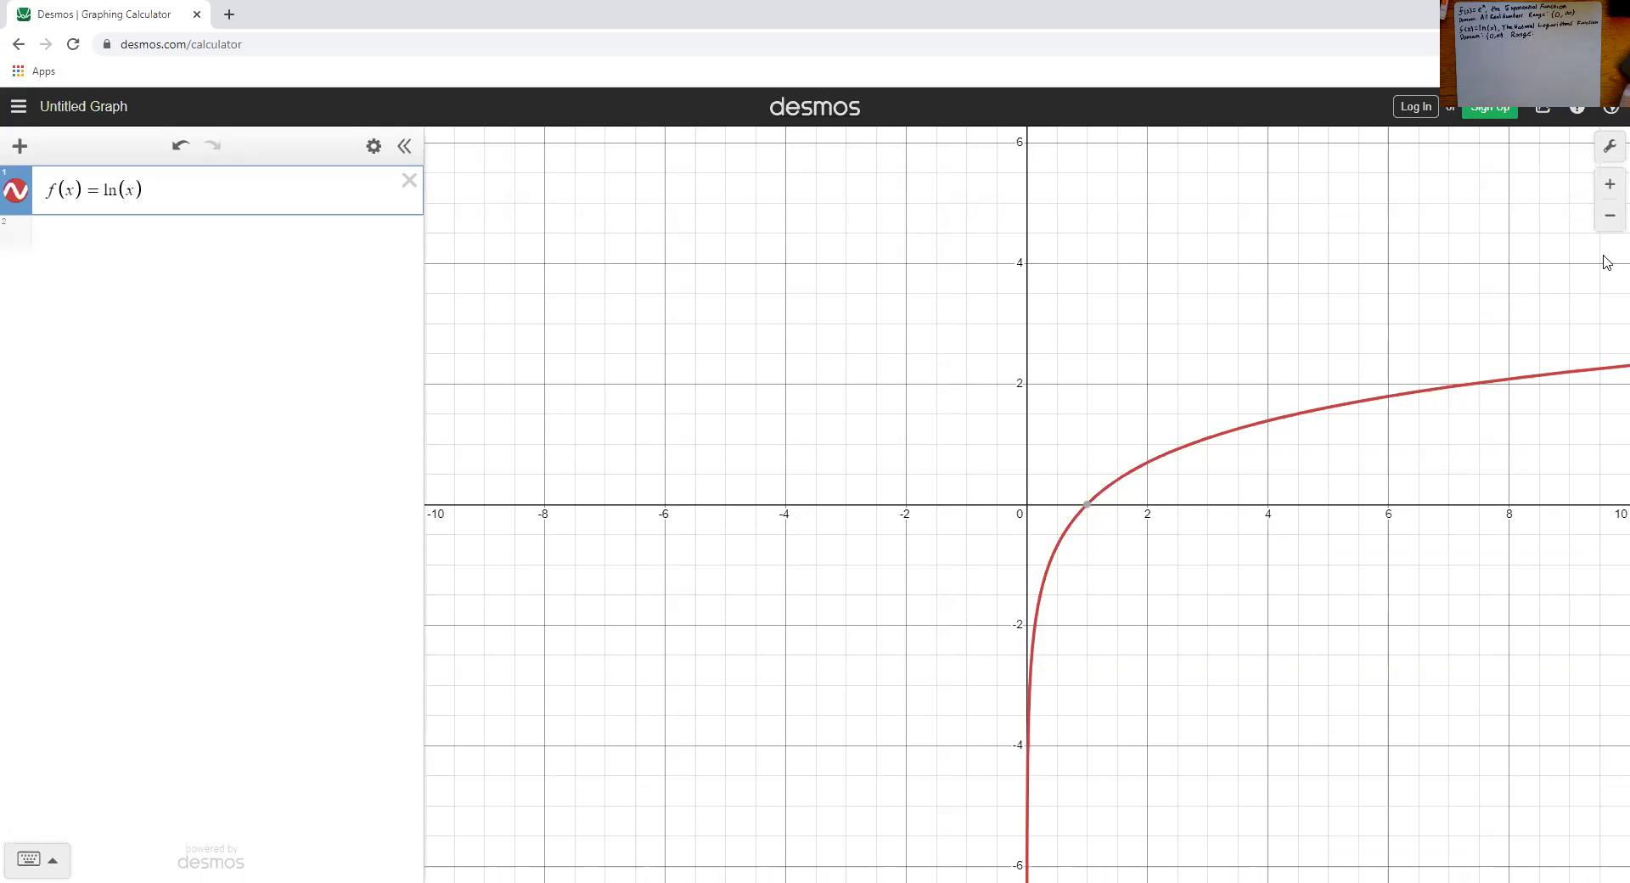
click(1609, 216)
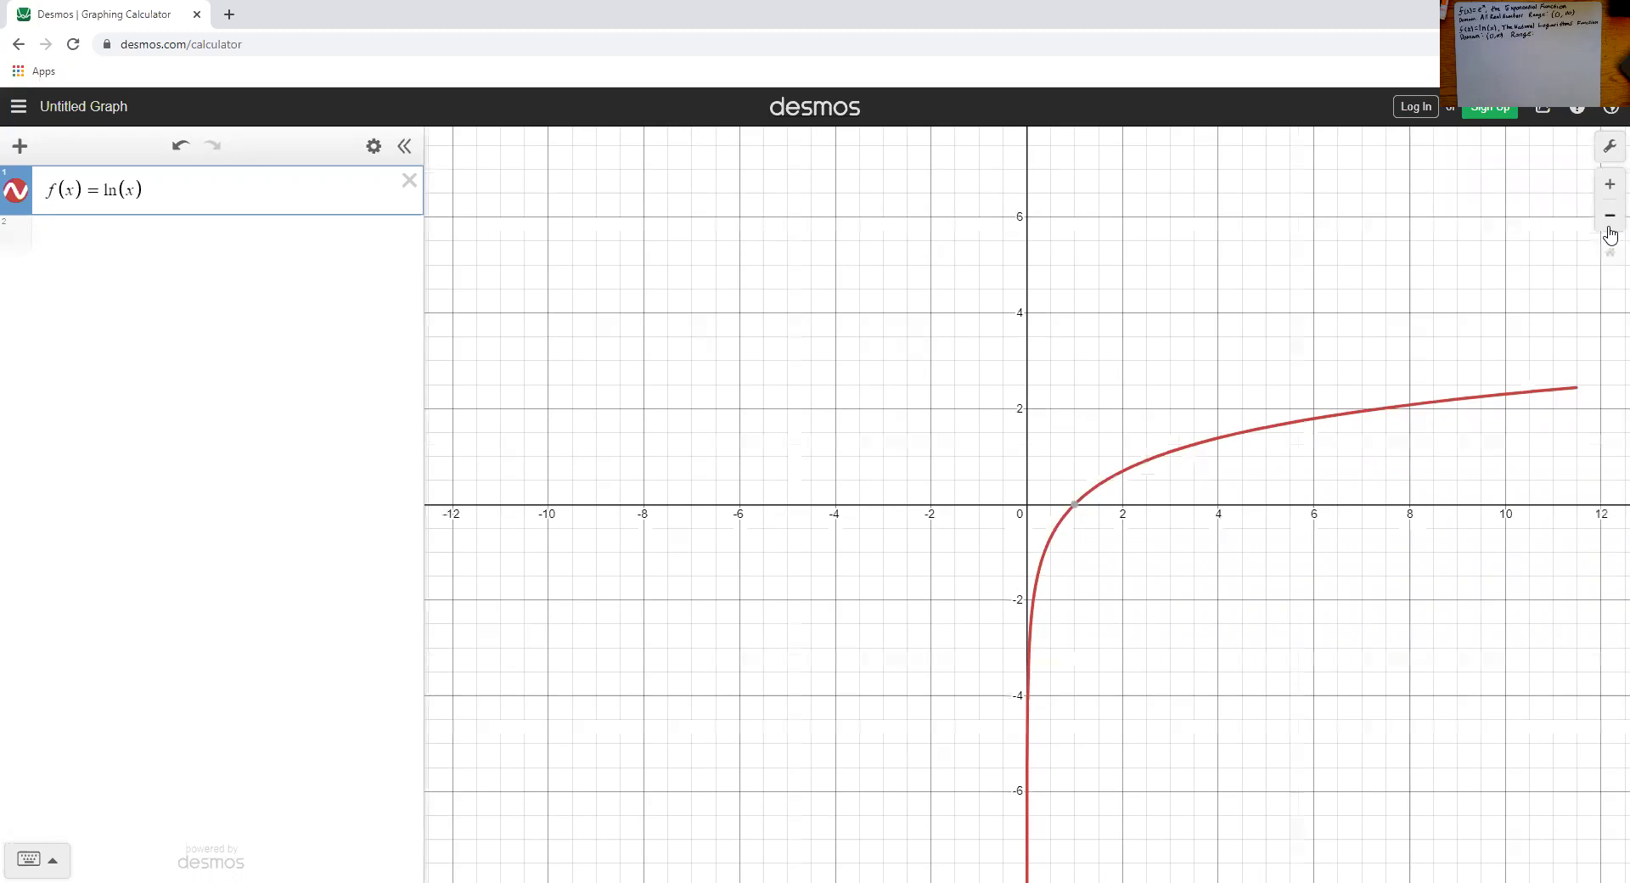
drag(1268, 515, 1311, 545)
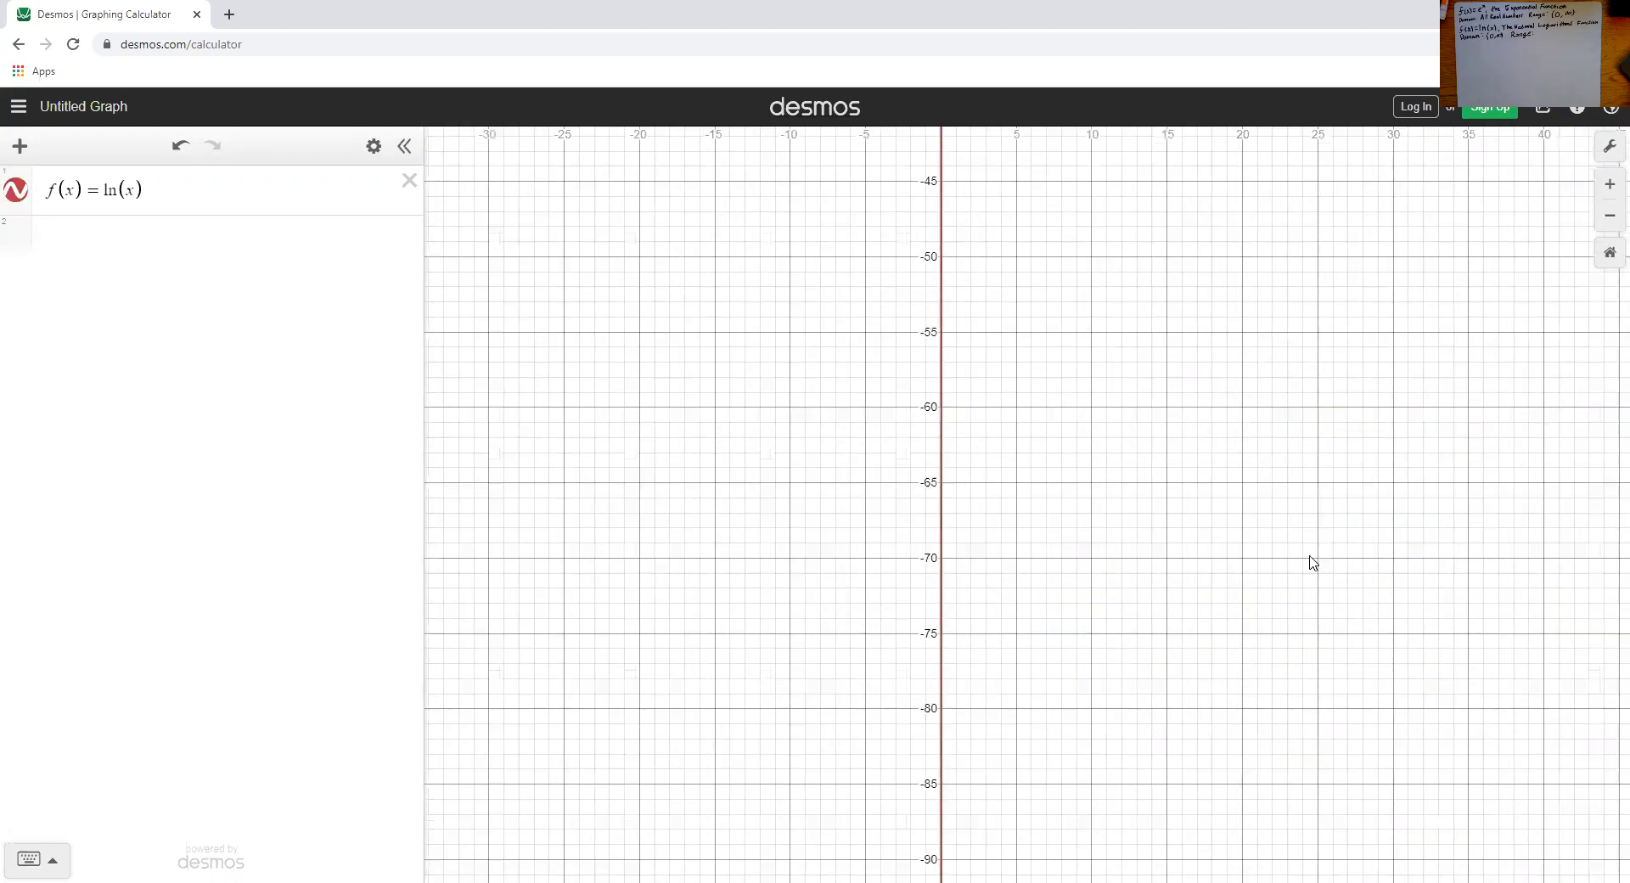
drag(1273, 636, 1274, 211)
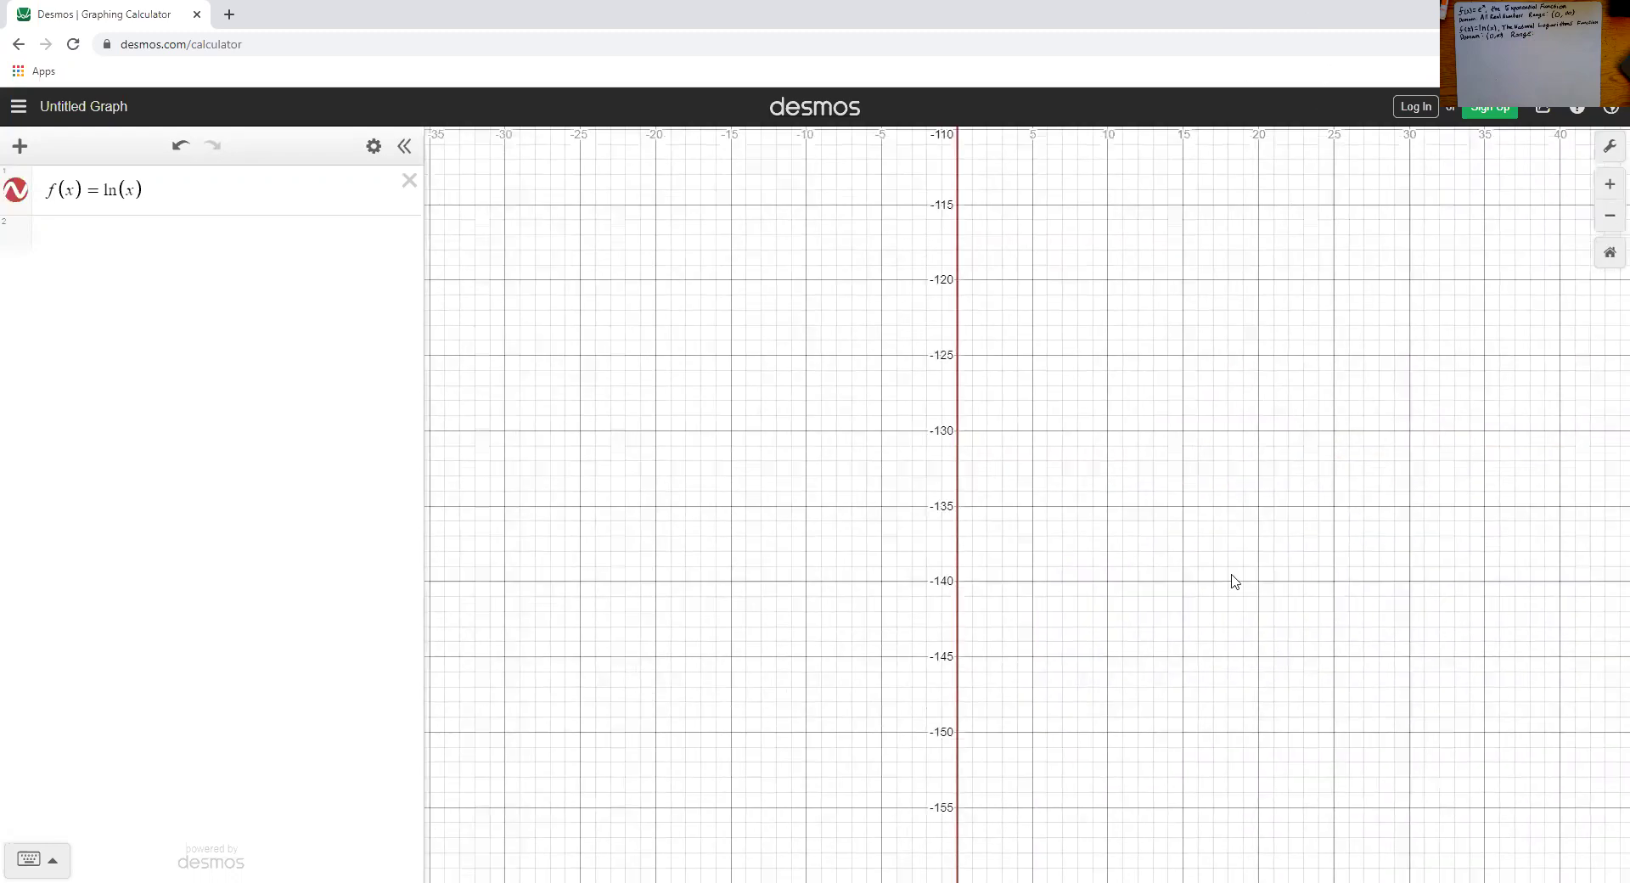
drag(1230, 582, 1233, 3)
drag(1263, 562, 1219, 11)
drag(1284, 693, 1245, 68)
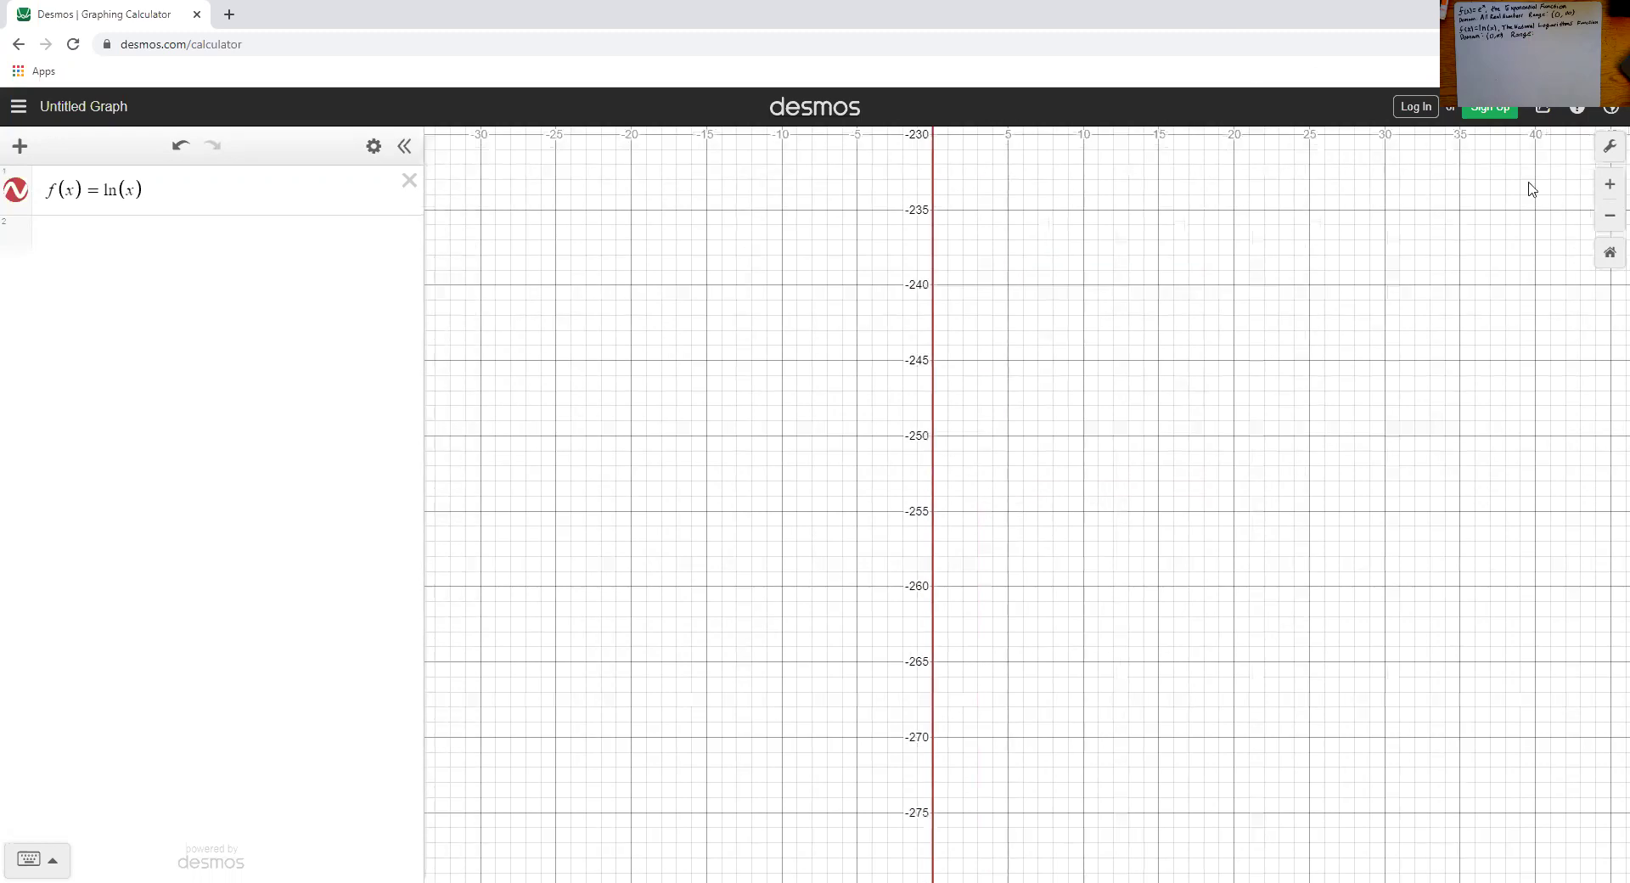
click(1610, 277)
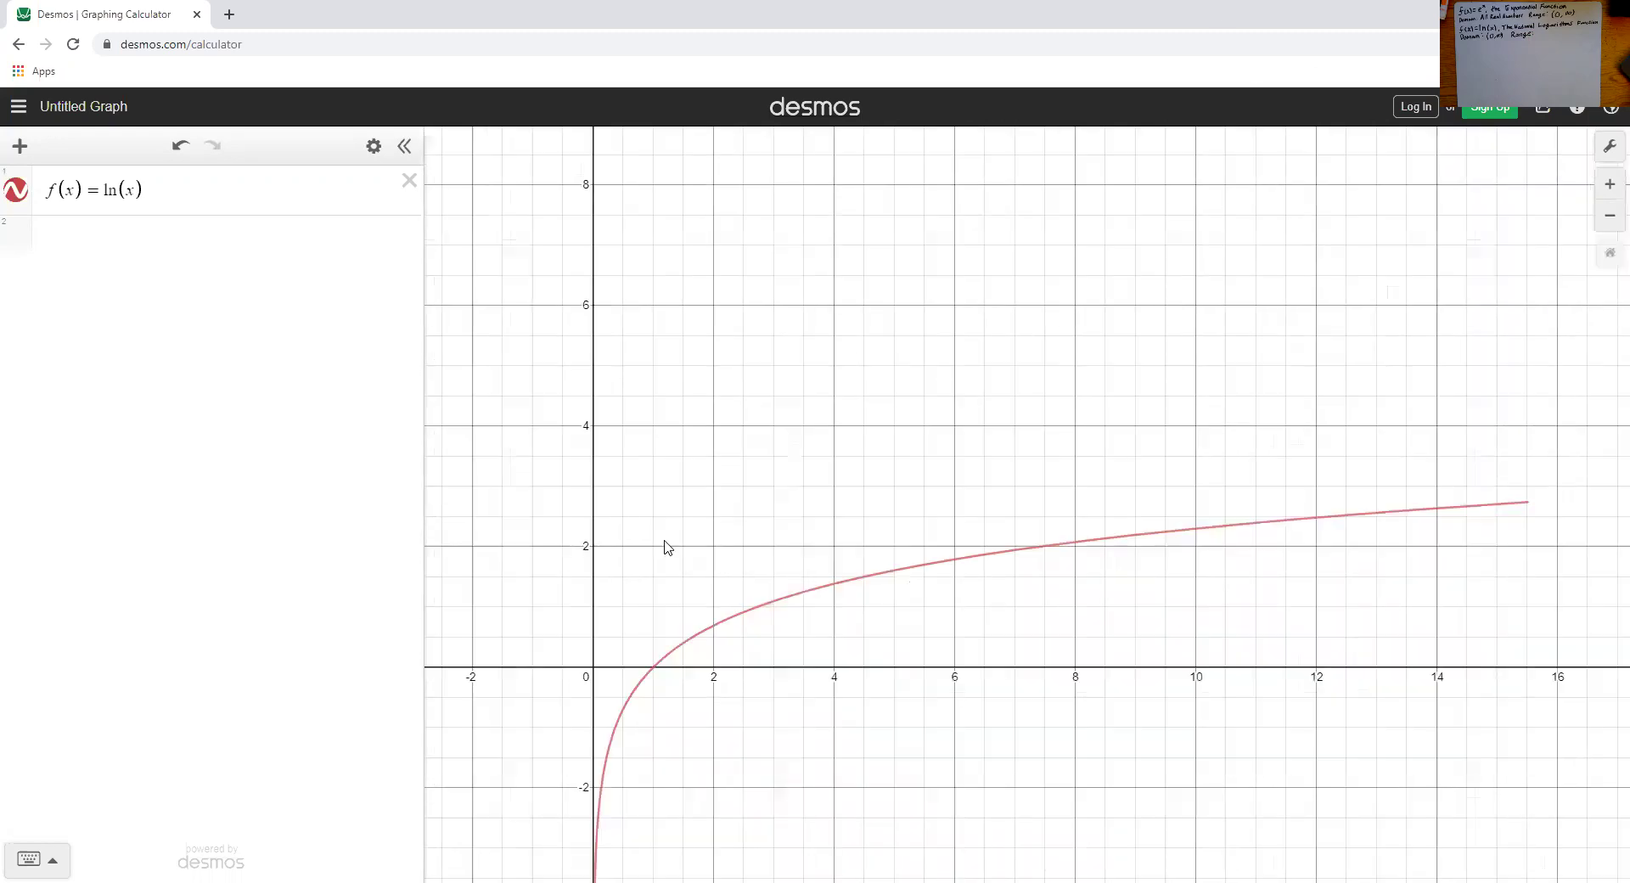
drag(1188, 539, 442, 526)
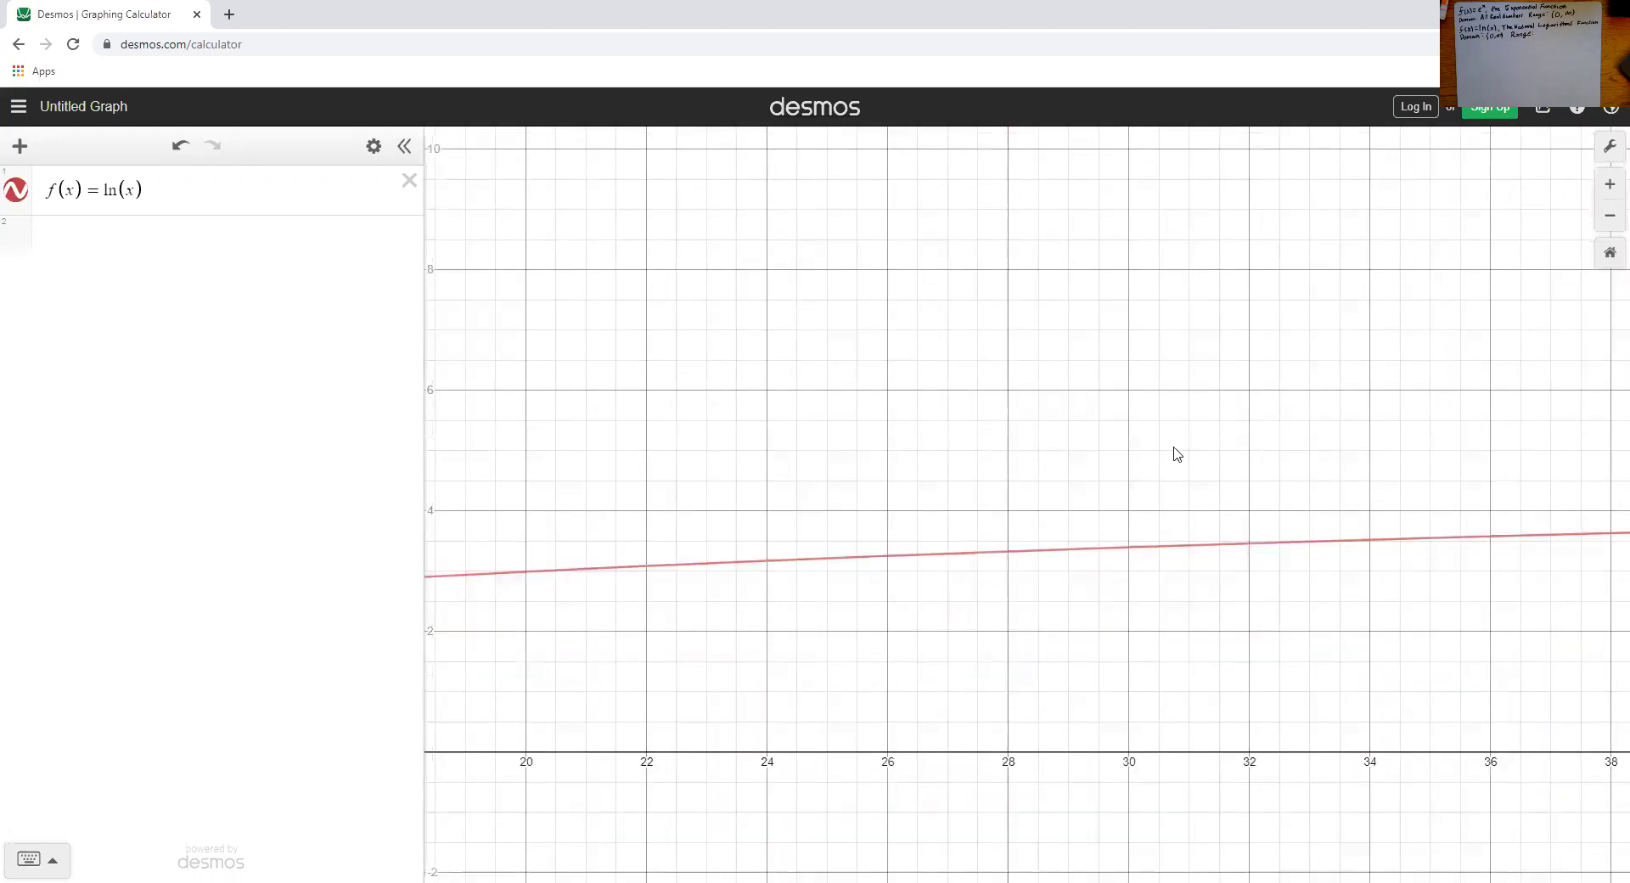
drag(1175, 455, 386, 458)
drag(1349, 483, 301, 522)
drag(1306, 466, 1349, 501)
drag(1423, 450, 1066, 463)
drag(639, 462, 661, 477)
drag(1605, 523, 909, 575)
drag(1222, 718, 568, 706)
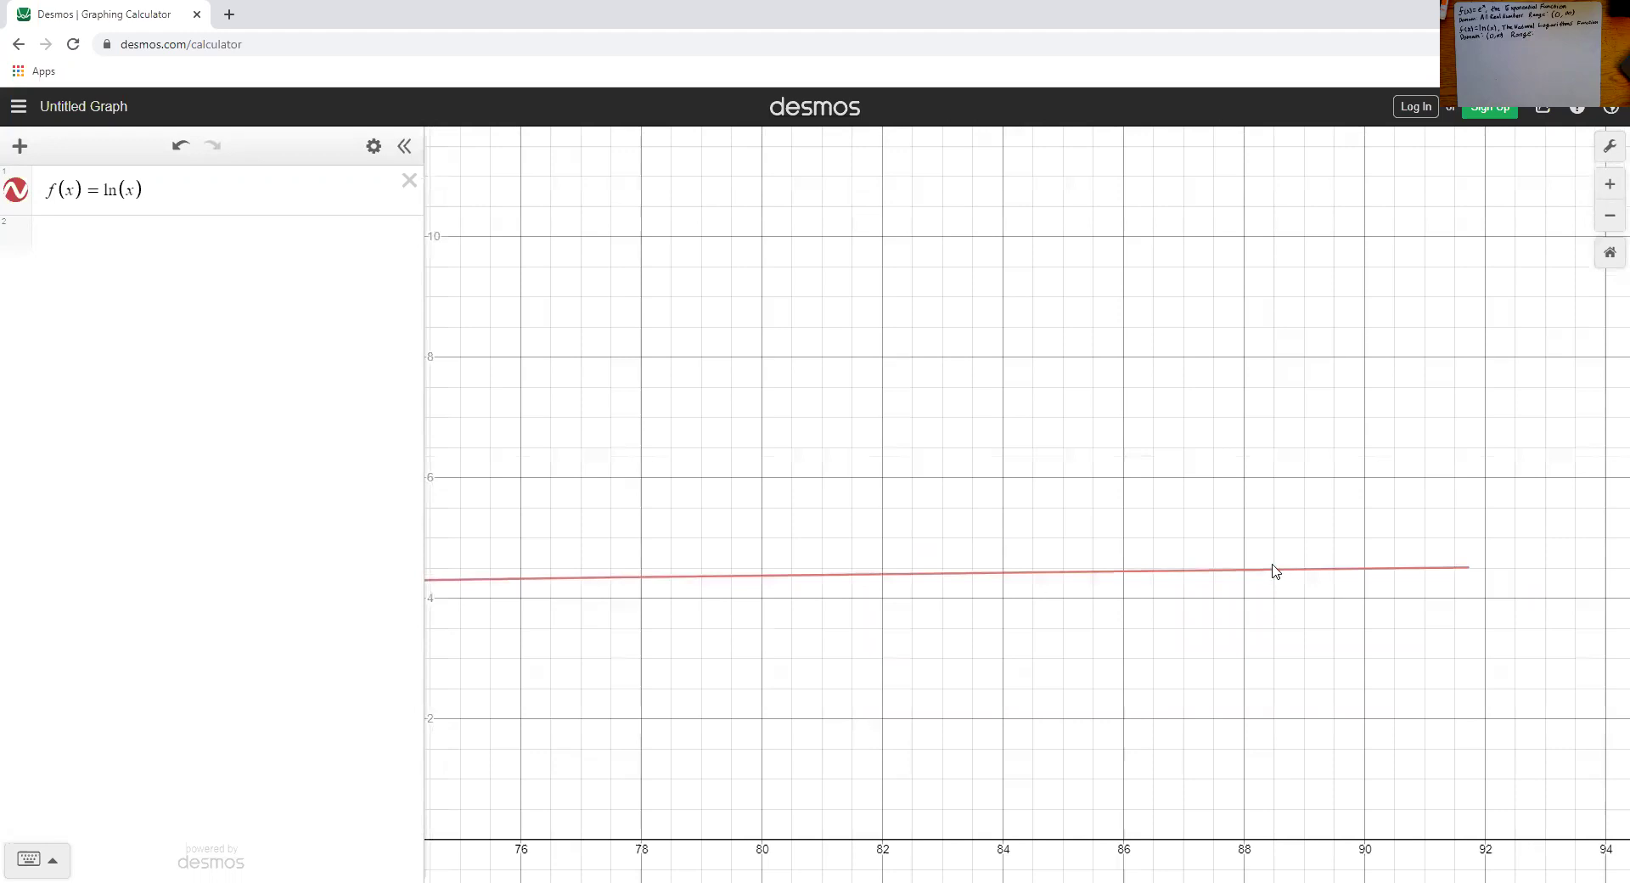
drag(1590, 629, 446, 586)
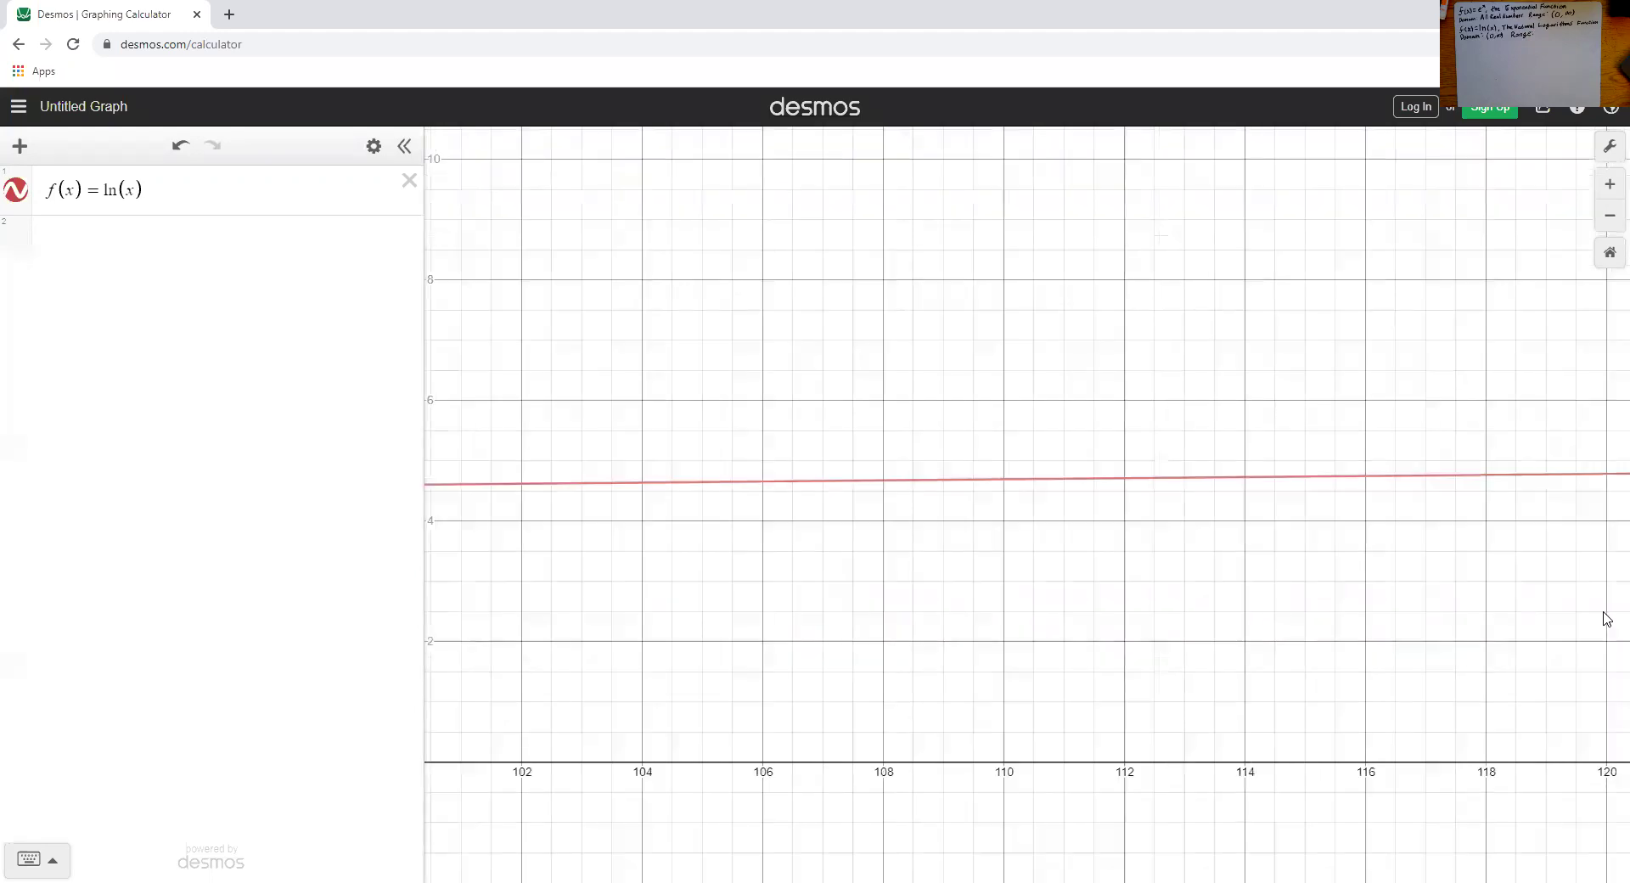
drag(1607, 620, 1186, 563)
drag(1604, 433, 874, 465)
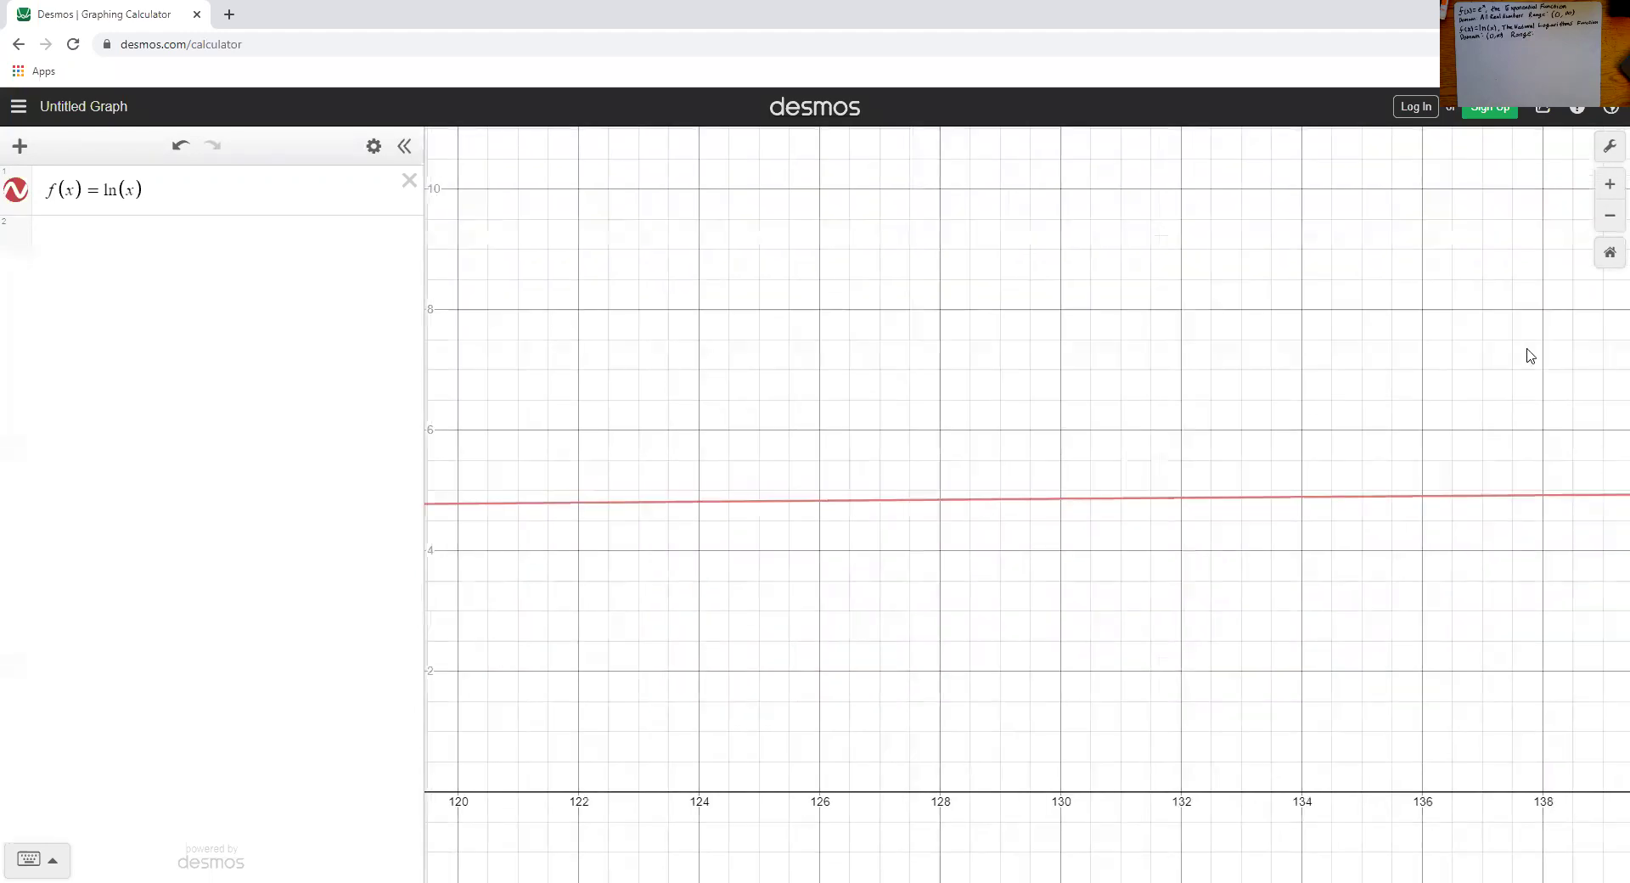
click(1609, 254)
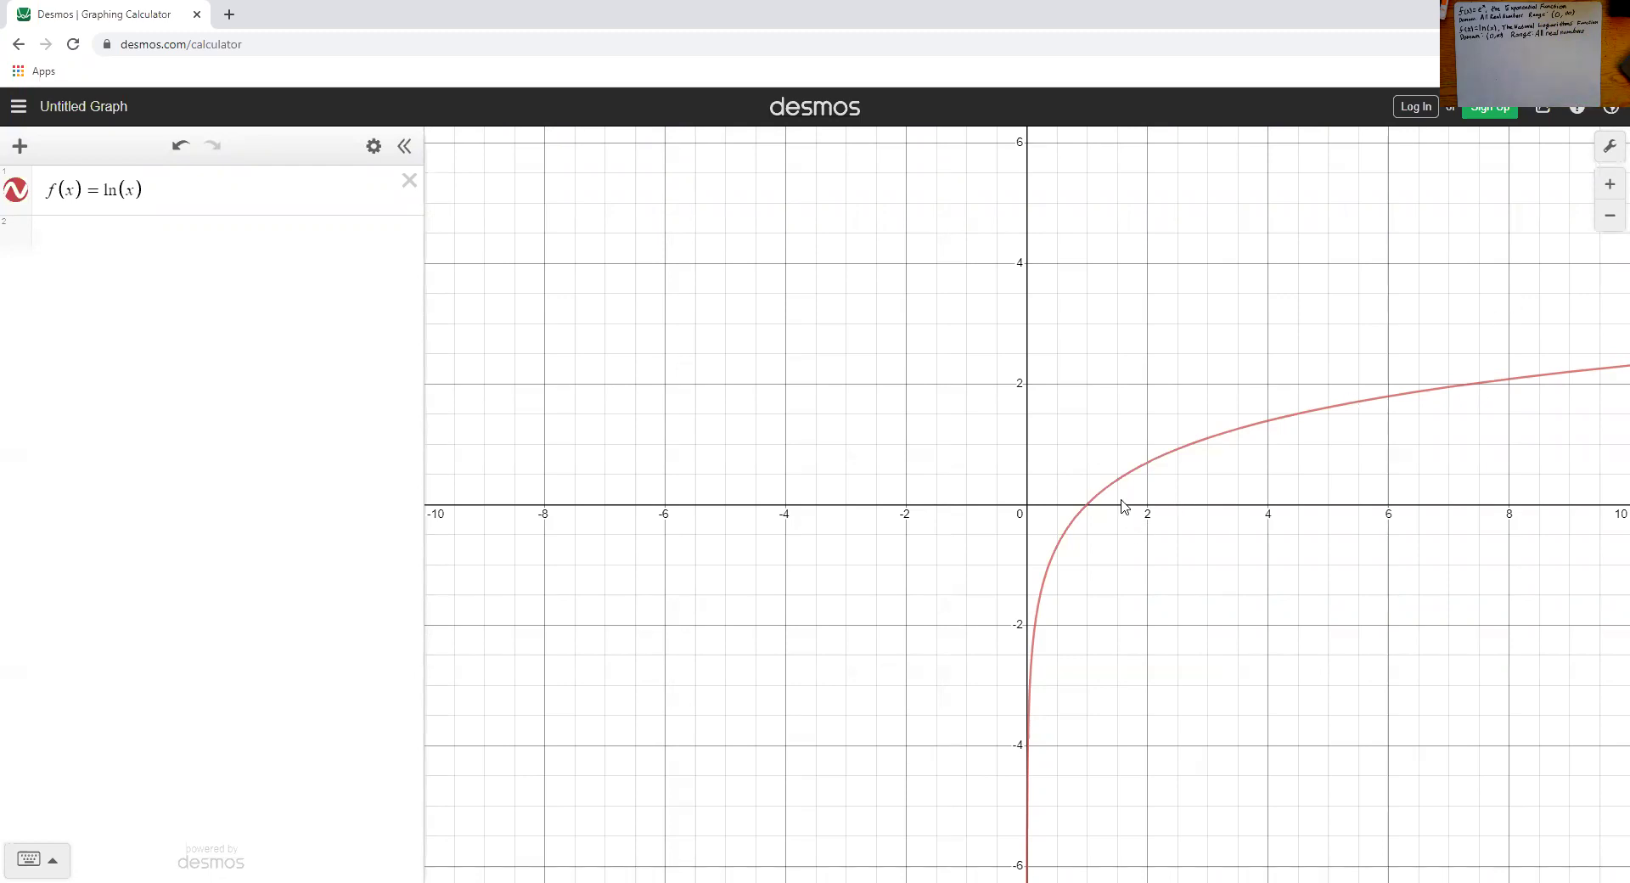
- Select the ln(x) curve and pin its (1, 0) x-intercept label
click(1089, 510)
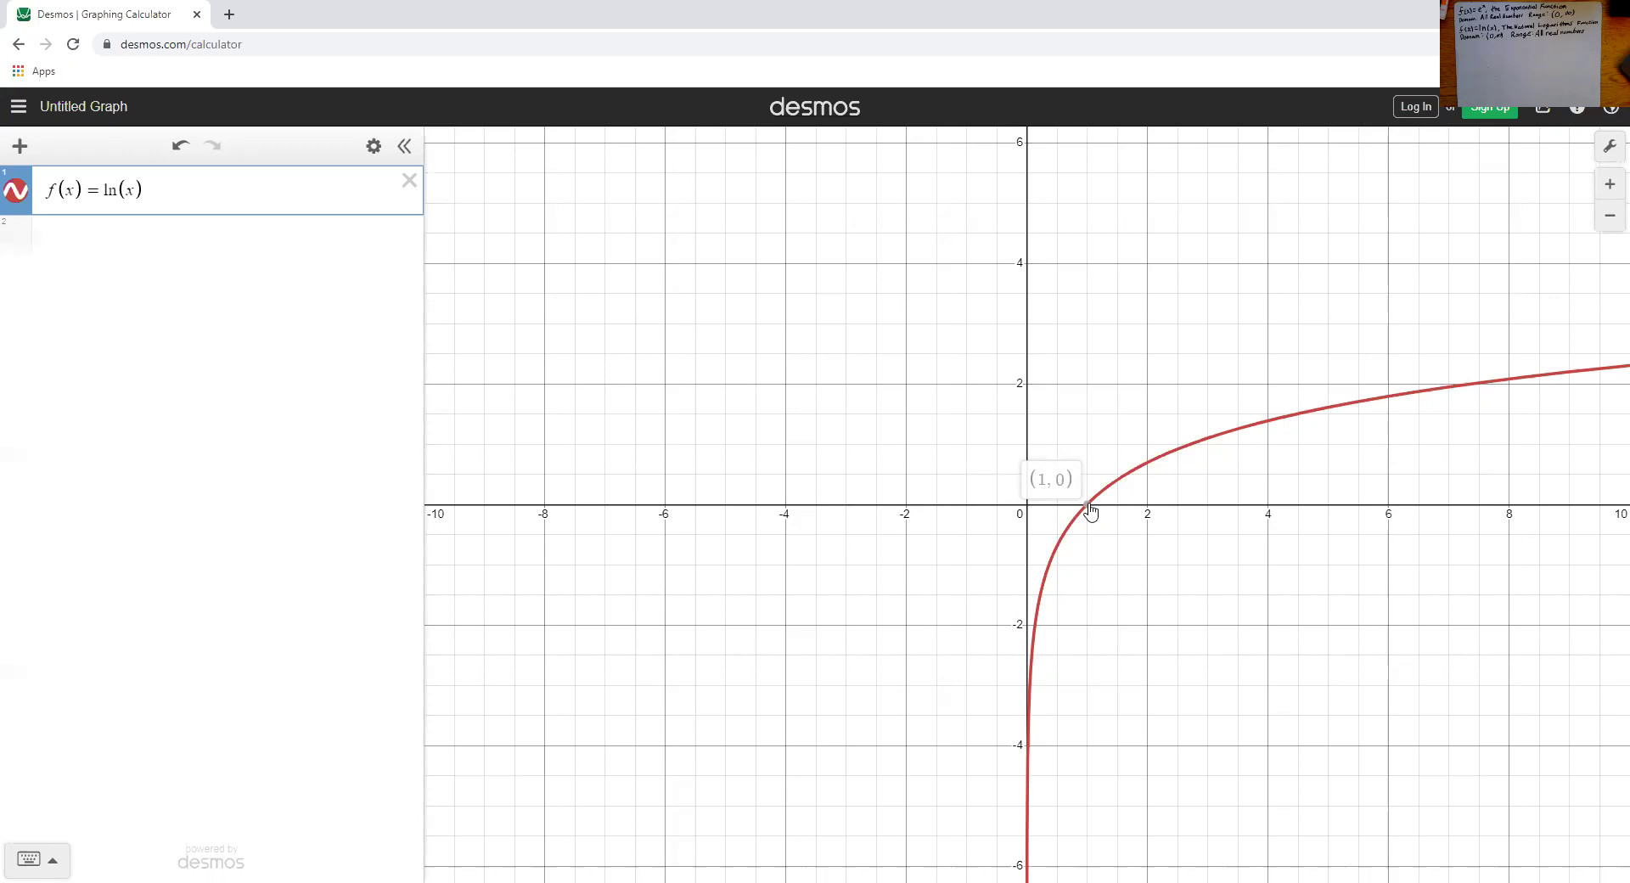
click(1089, 506)
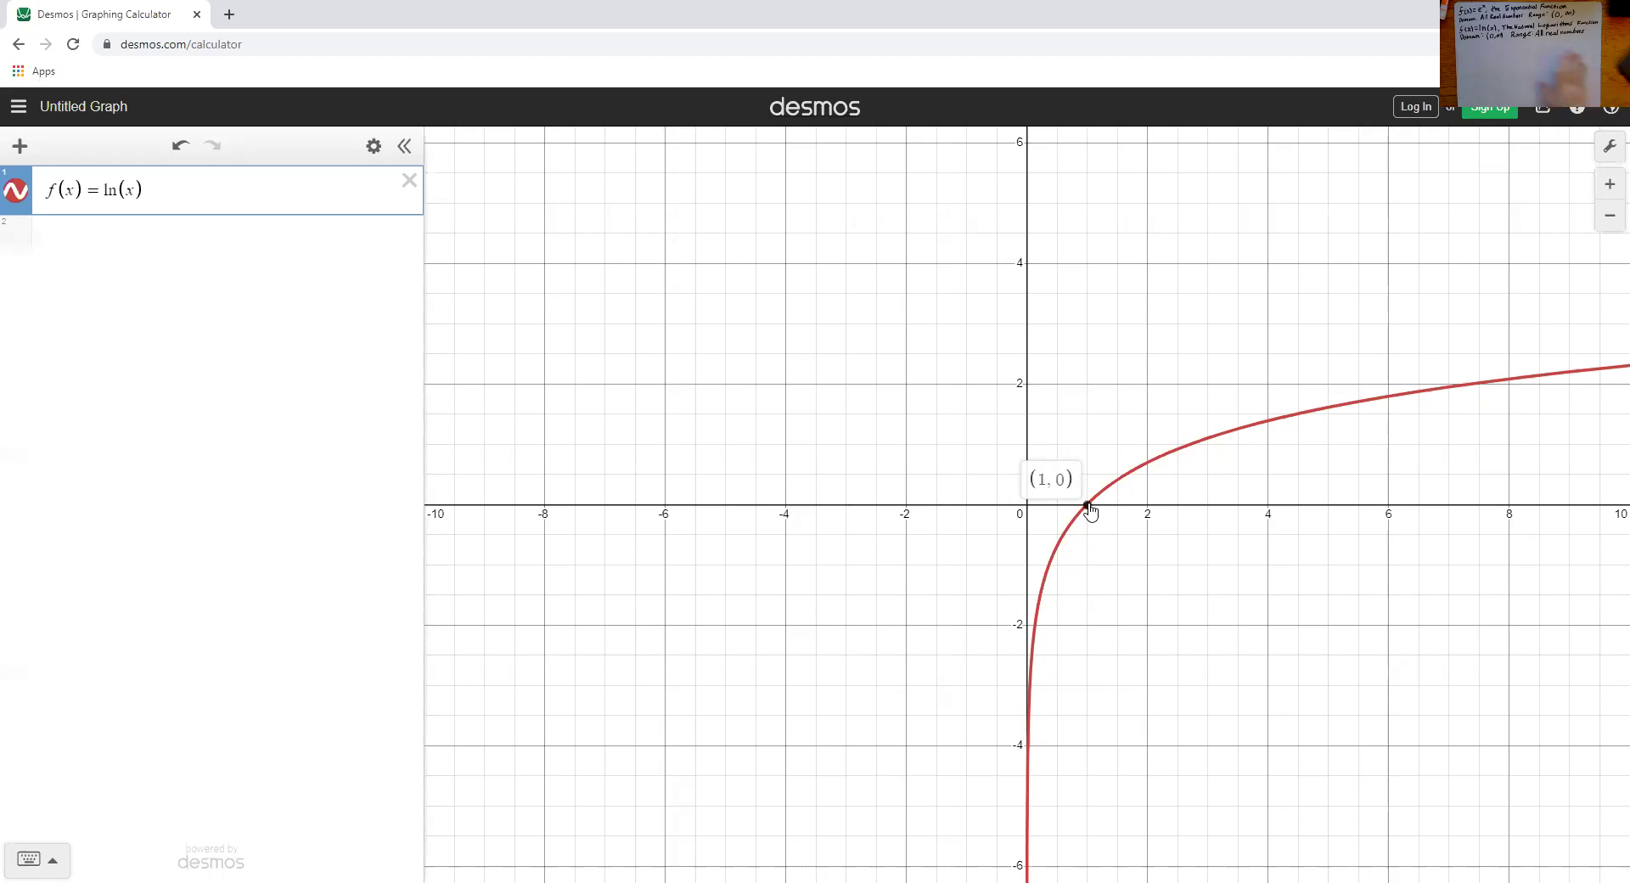